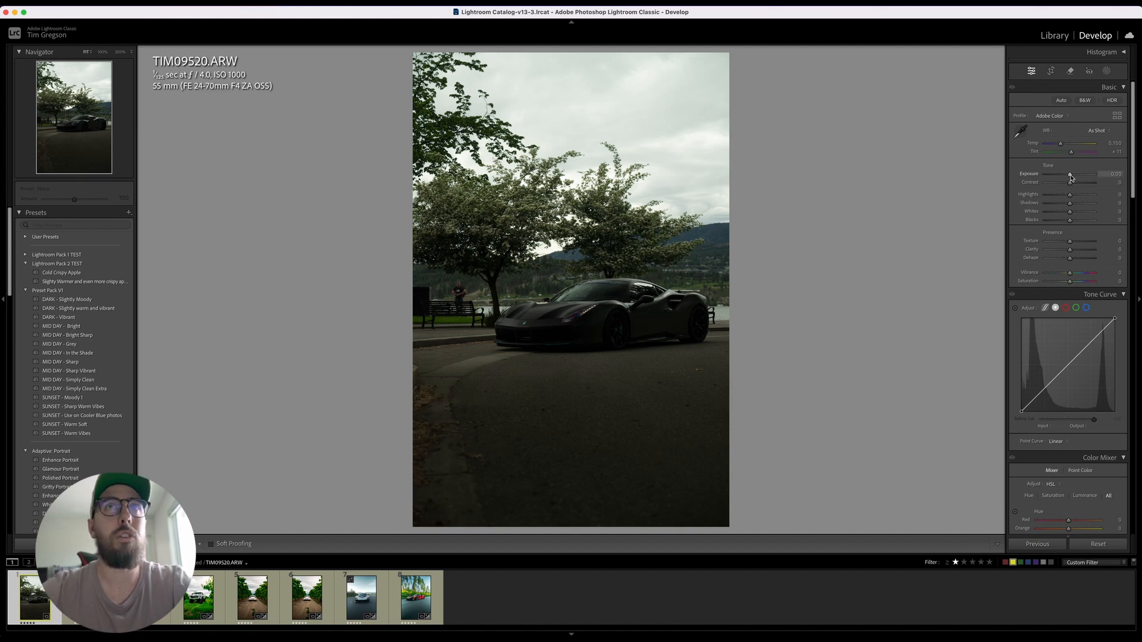
- Brighten the photo by raising its Exposure, and try a warmer colour temperature before resetting Temp
left_click_drag(1071, 176, 1078, 178)
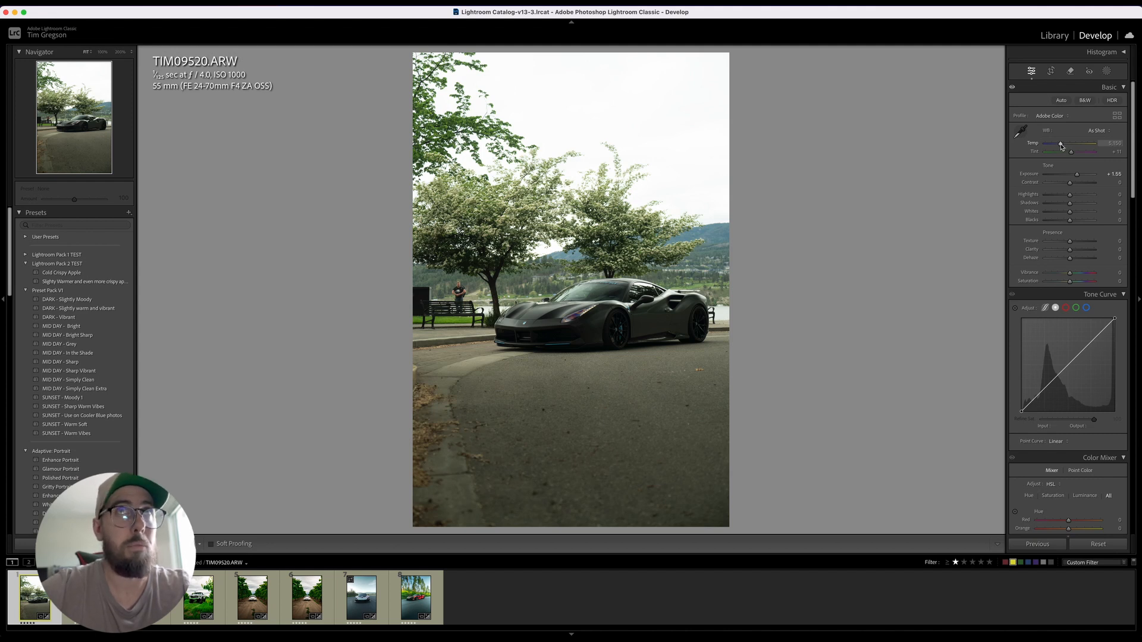
left_click_drag(1062, 146, 1064, 146)
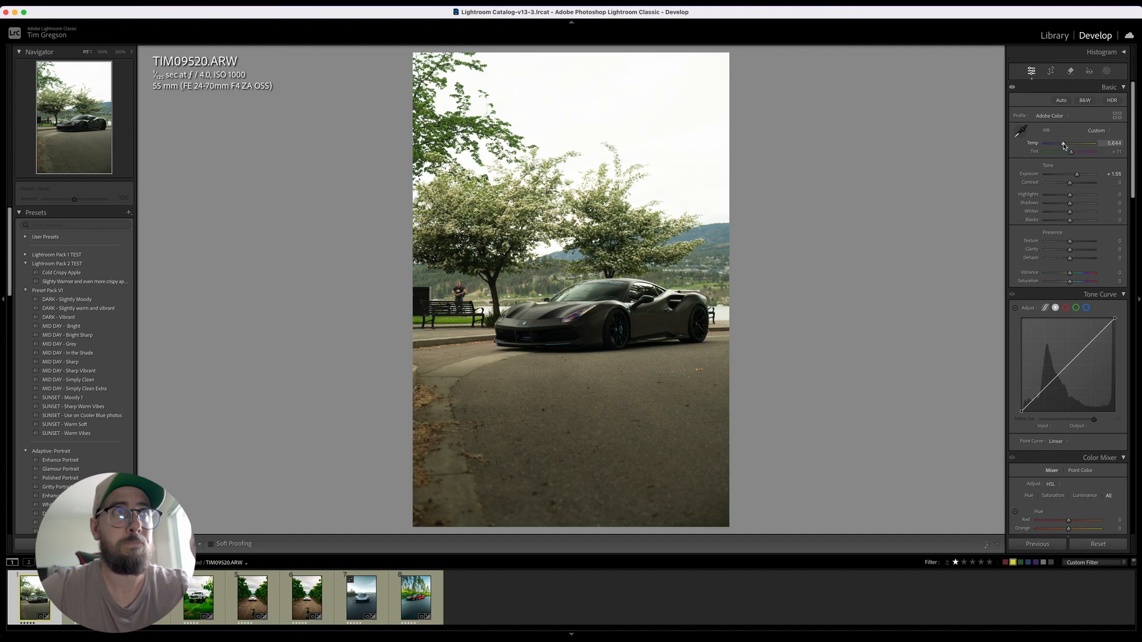
double_click(1034, 145)
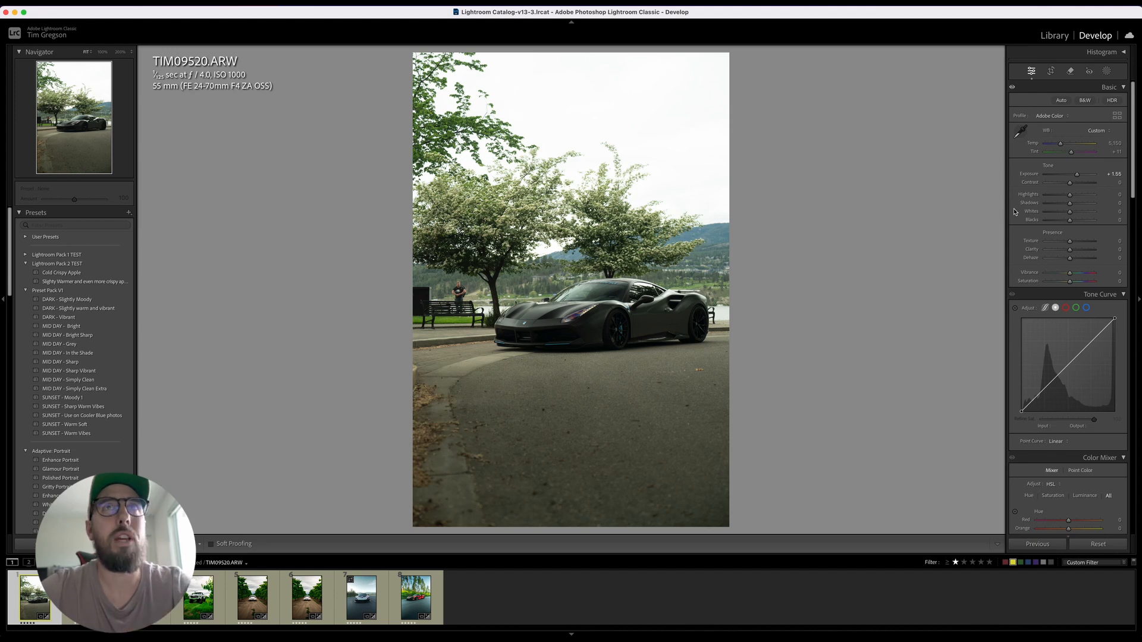
- Set the photo's Contrast to +9, and try Highlights at −100 before resetting them
left_click_drag(1076, 186, 1073, 187)
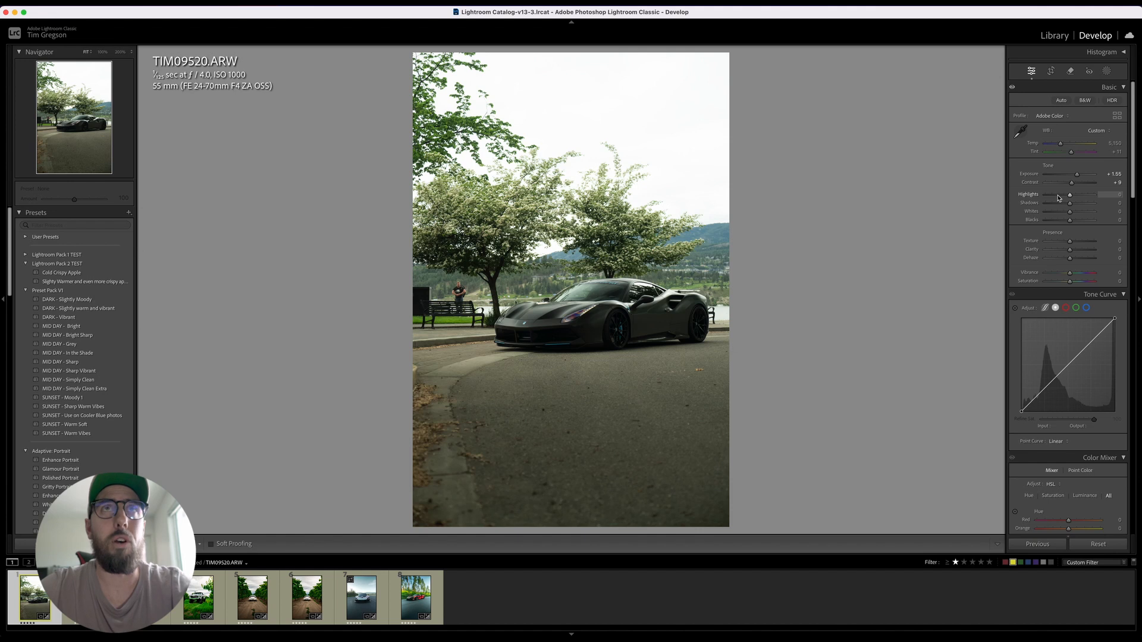
left_click_drag(1067, 197, 1015, 196)
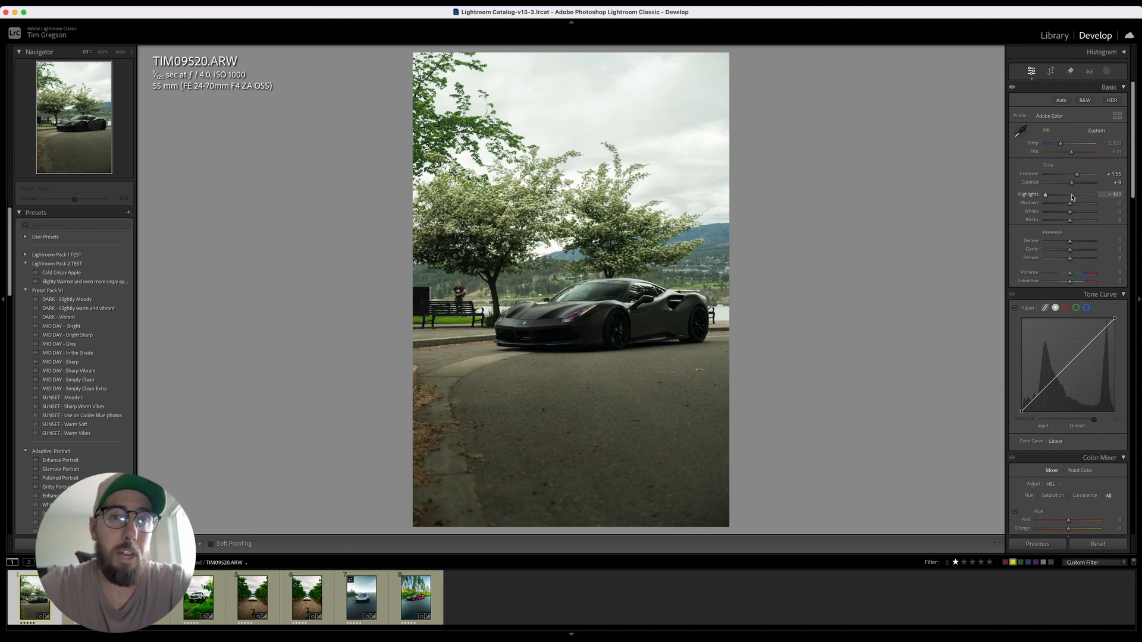
double_click(1027, 195)
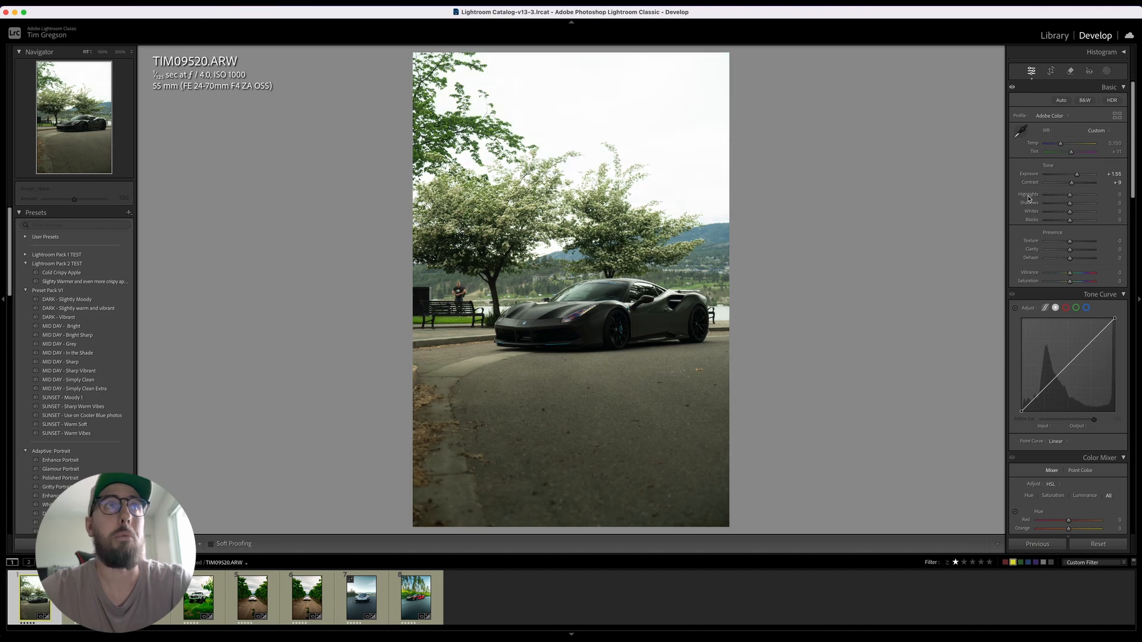
- Create a sky mask and give it Contrast 24, Highlights −100, Blacks −9 and Texture 31
left_click(1108, 72)
left_click(1069, 108)
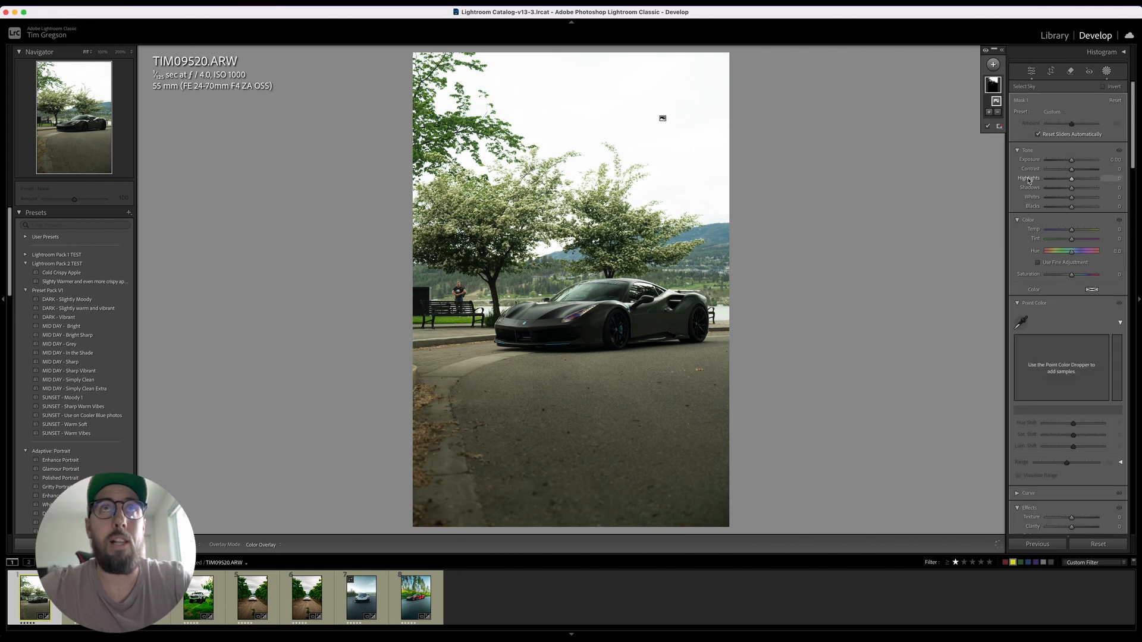
mouse_move(1071, 179)
left_mouse_down()
mouse_move(1035, 180)
mouse_move(1073, 171)
left_mouse_up()
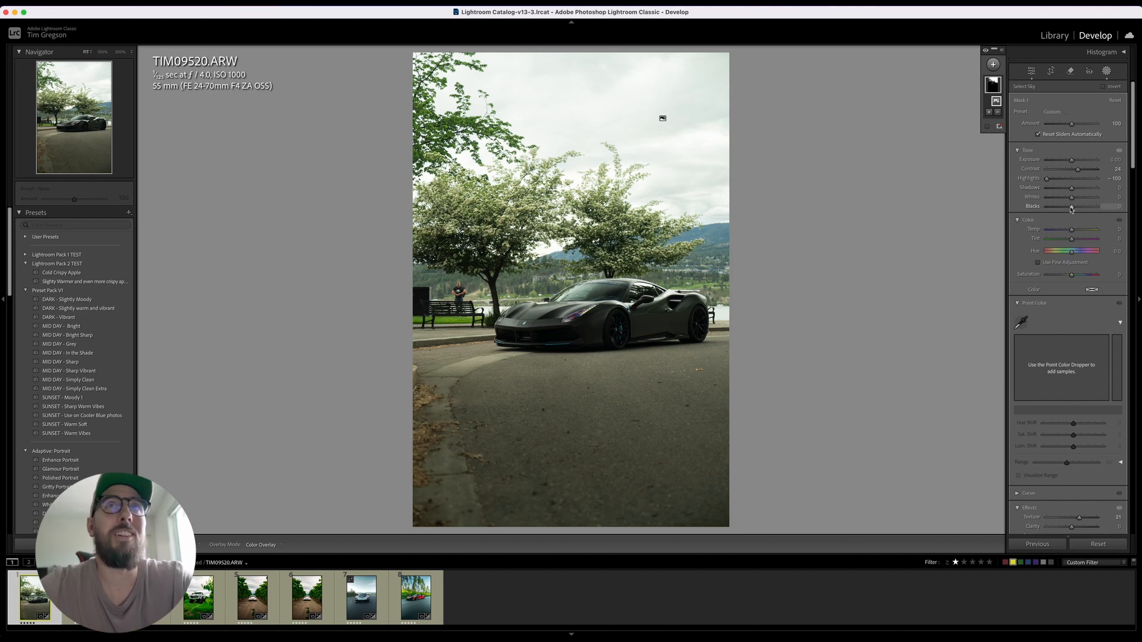
left_click_drag(1072, 207, 1069, 210)
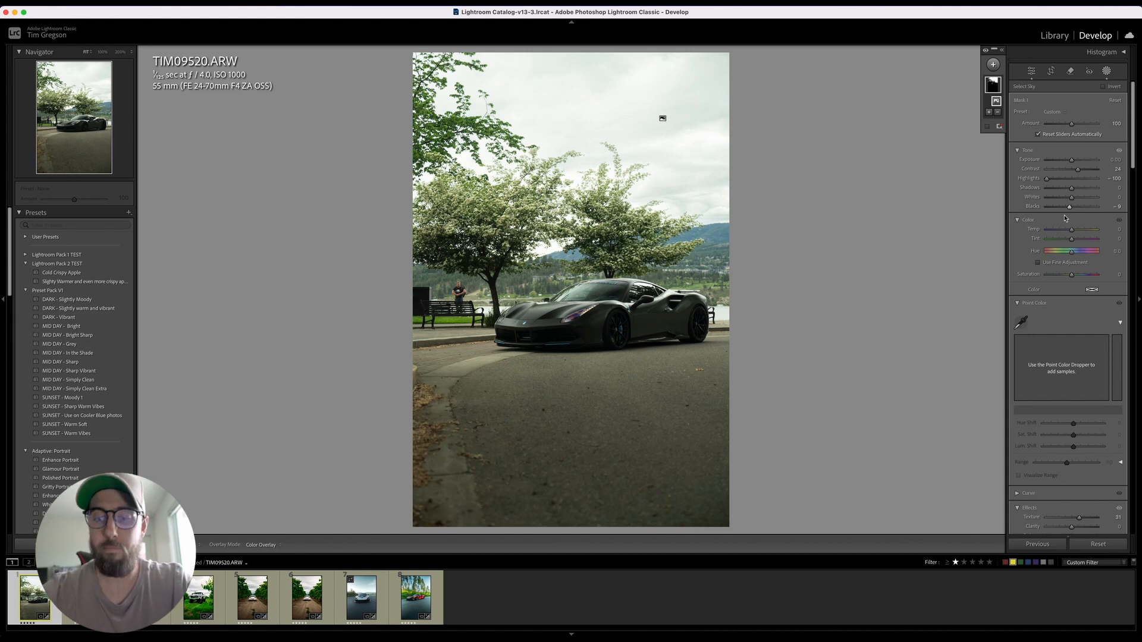
key("Escape")
key("Escape")
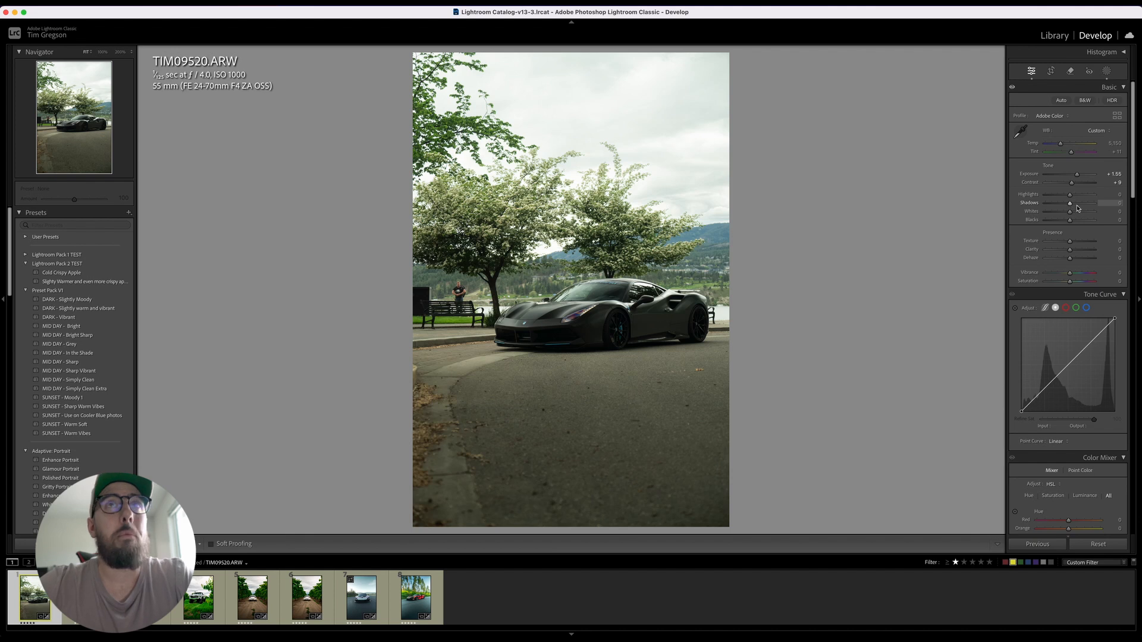
- Set the whole photo's Shadows to +52, Exposure to +1.00, Blacks to −16 and Dehaze to +18
left_click_drag(1081, 205, 1075, 178)
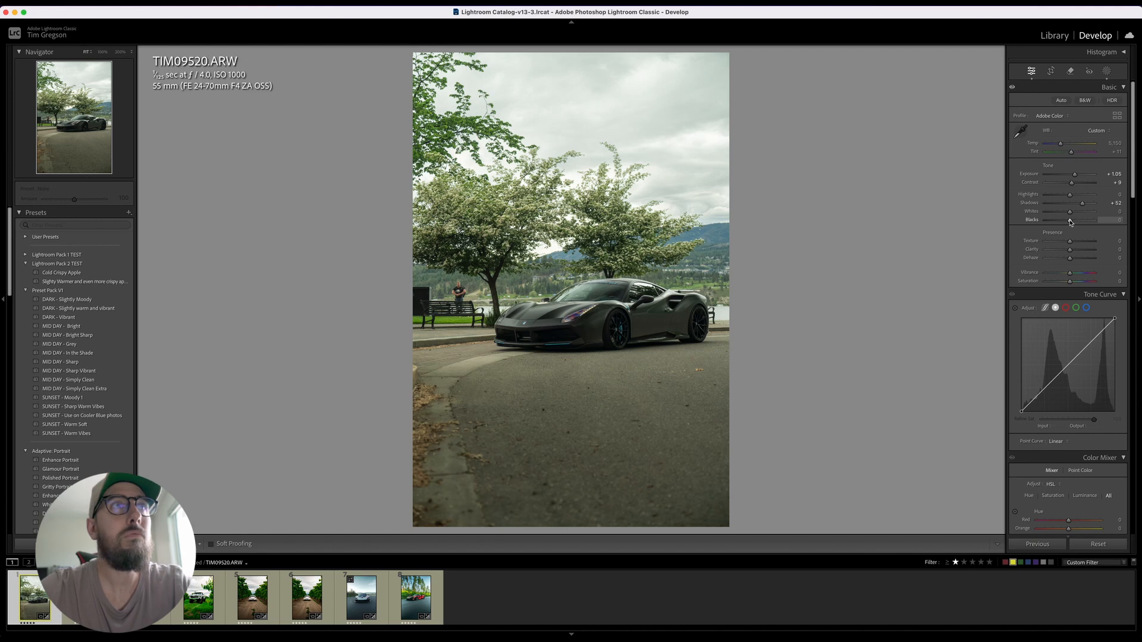
left_click_drag(1069, 222, 1067, 221)
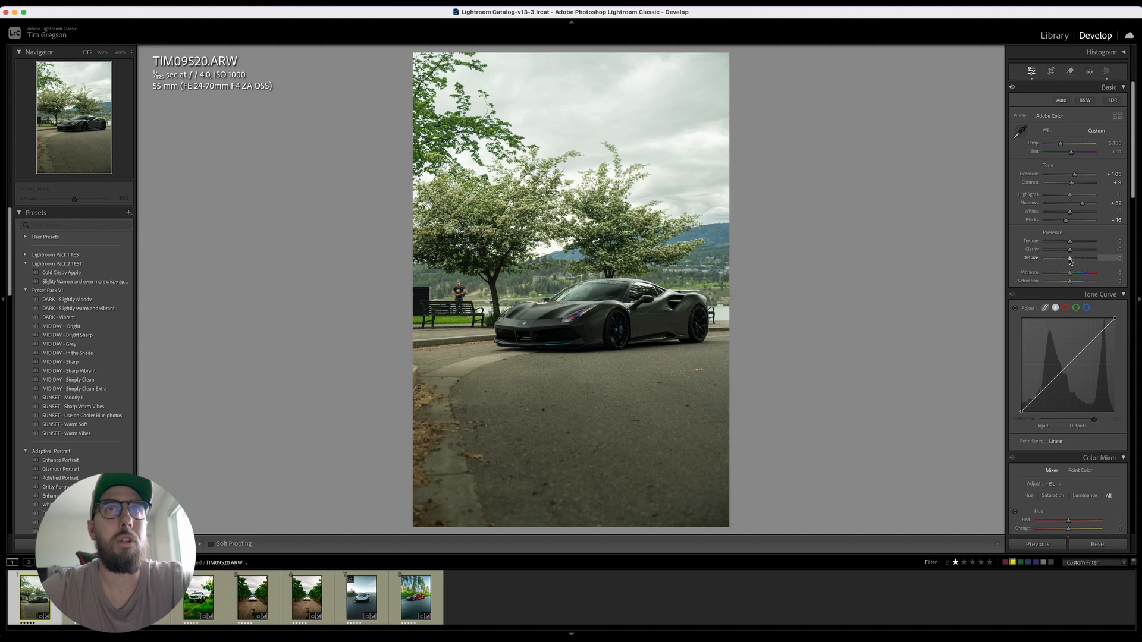
left_click_drag(1071, 261, 1074, 260)
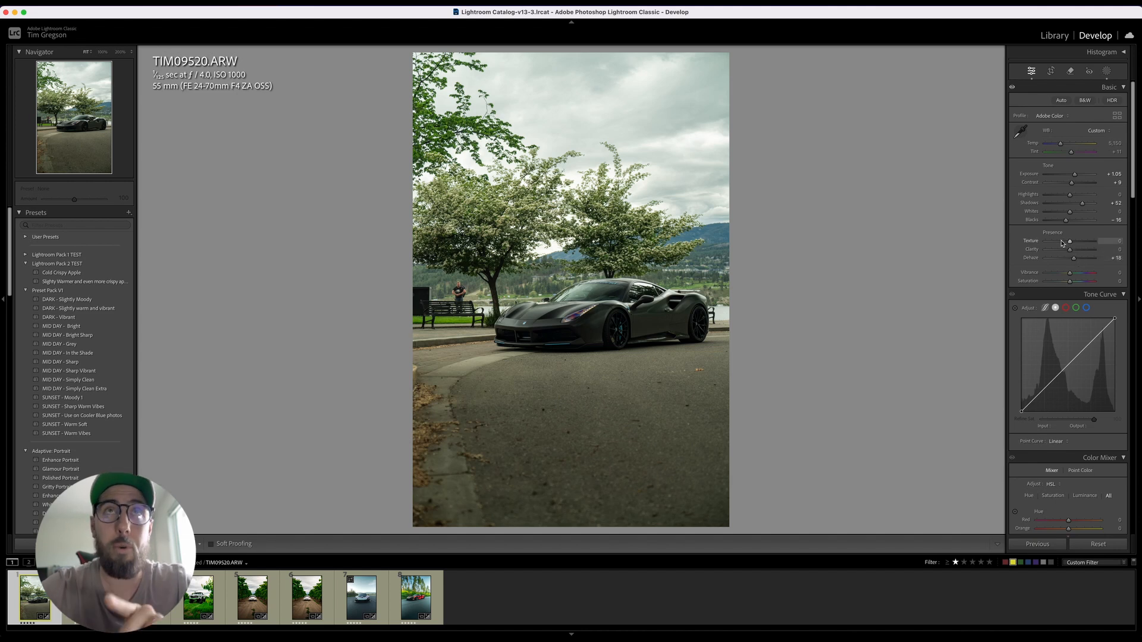
- Soften the whole photo with Texture at −35, comparing it against no texture change
left_click(1062, 241)
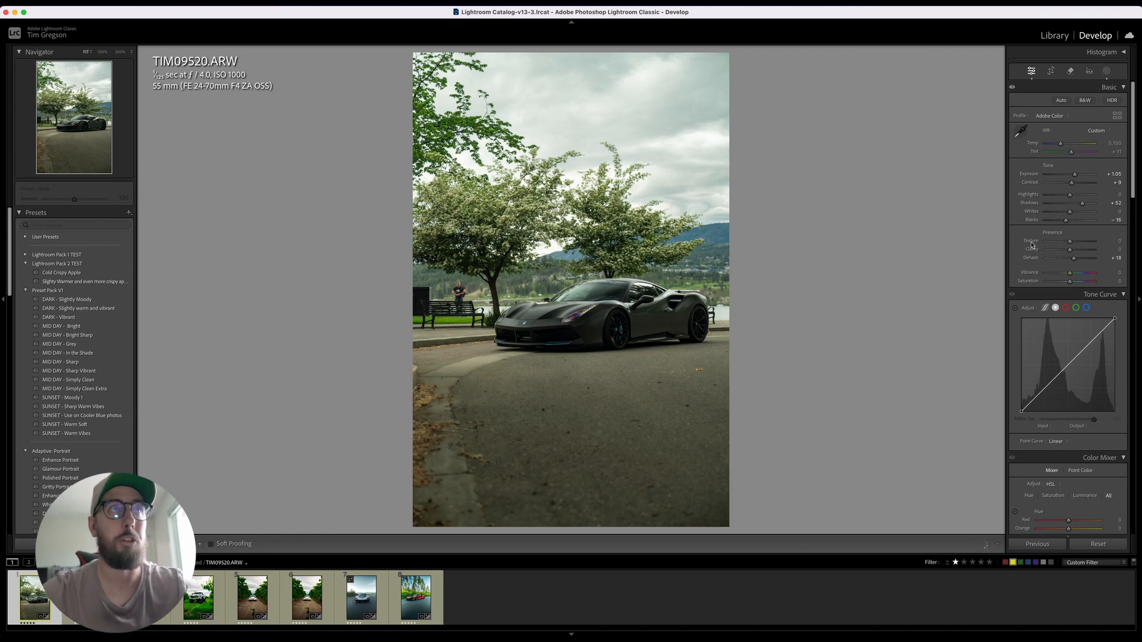
key("super+z")
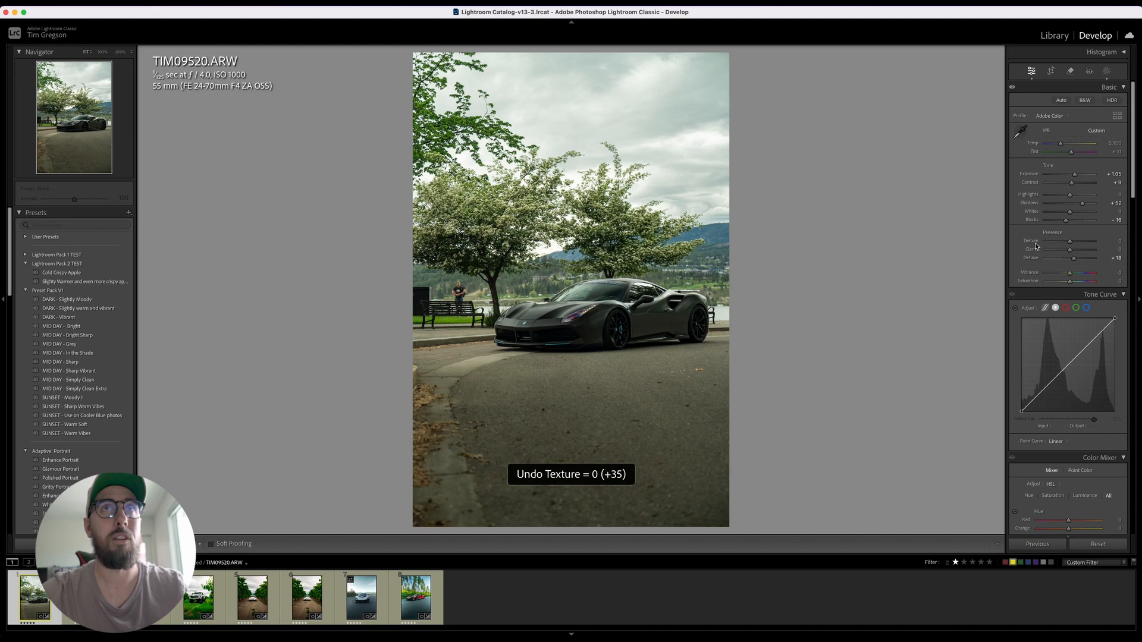
key("super+shift+z")
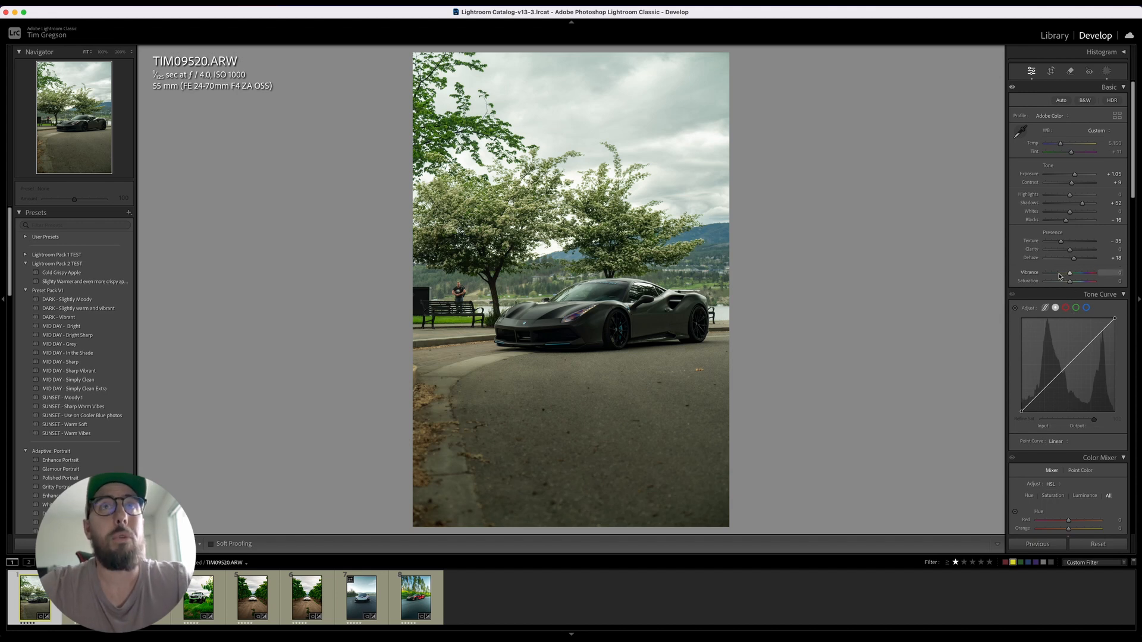
- Set Vibrance to −47 and Saturation to +53, and reduce the green saturation to −24 in the color mixer
left_click_drag(1059, 275, 1083, 284)
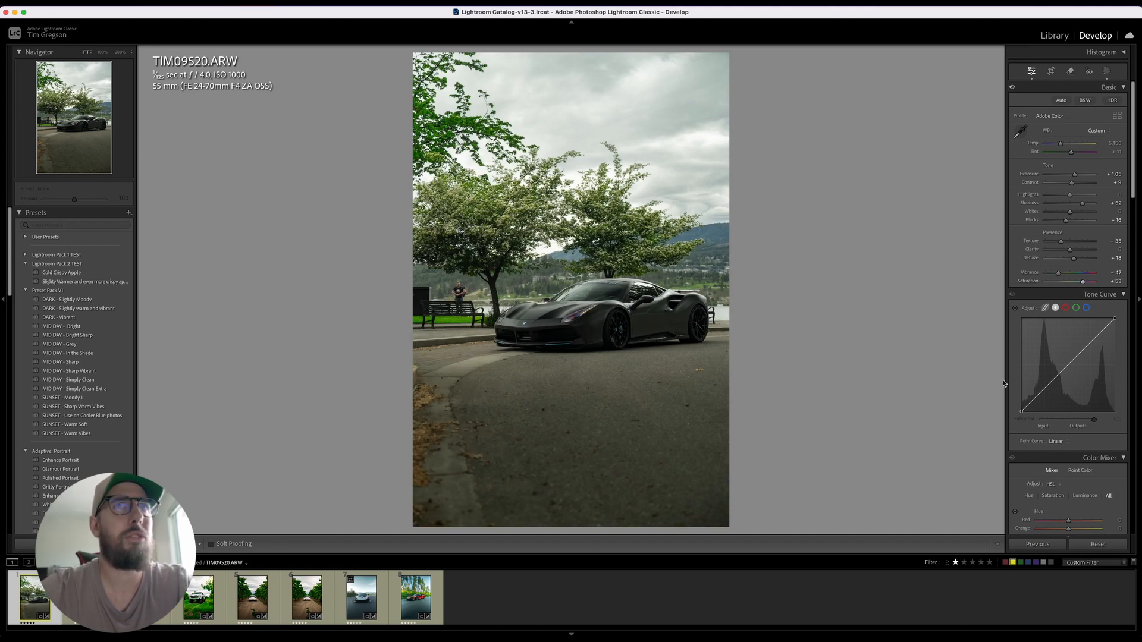
scroll(1071, 393, "down", 6)
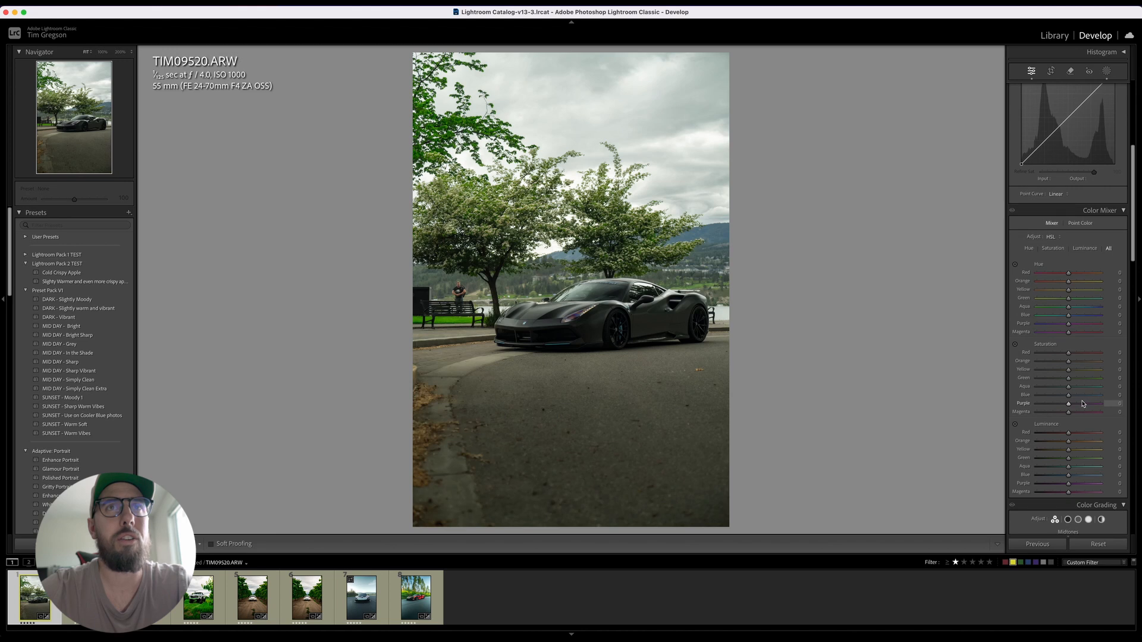
scroll(1082, 404, "down", 1)
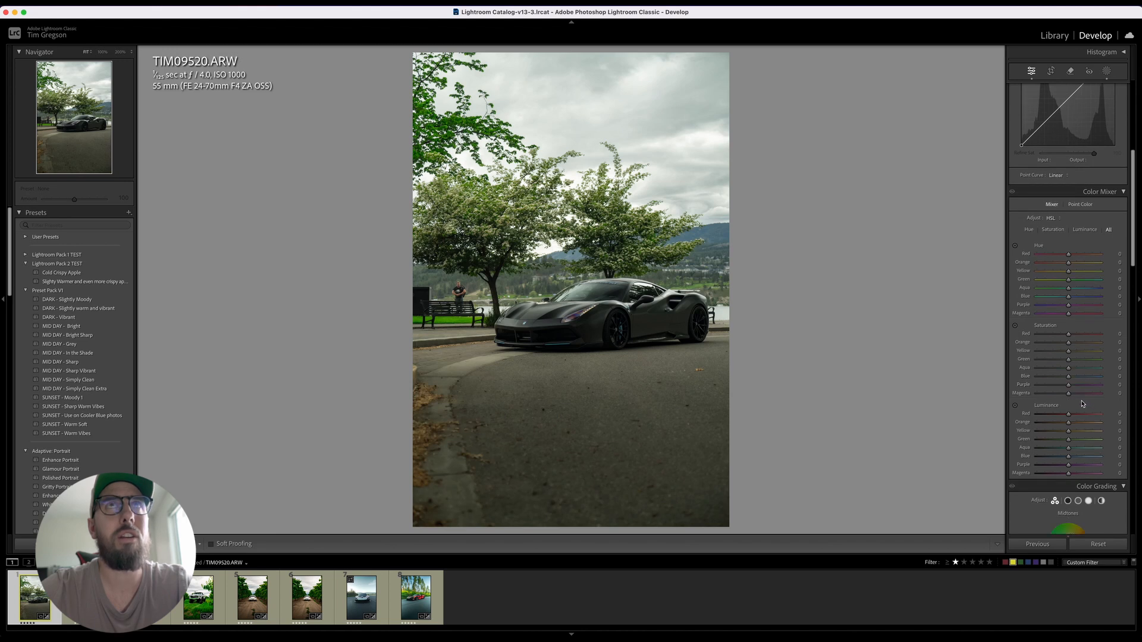
left_click(1061, 361)
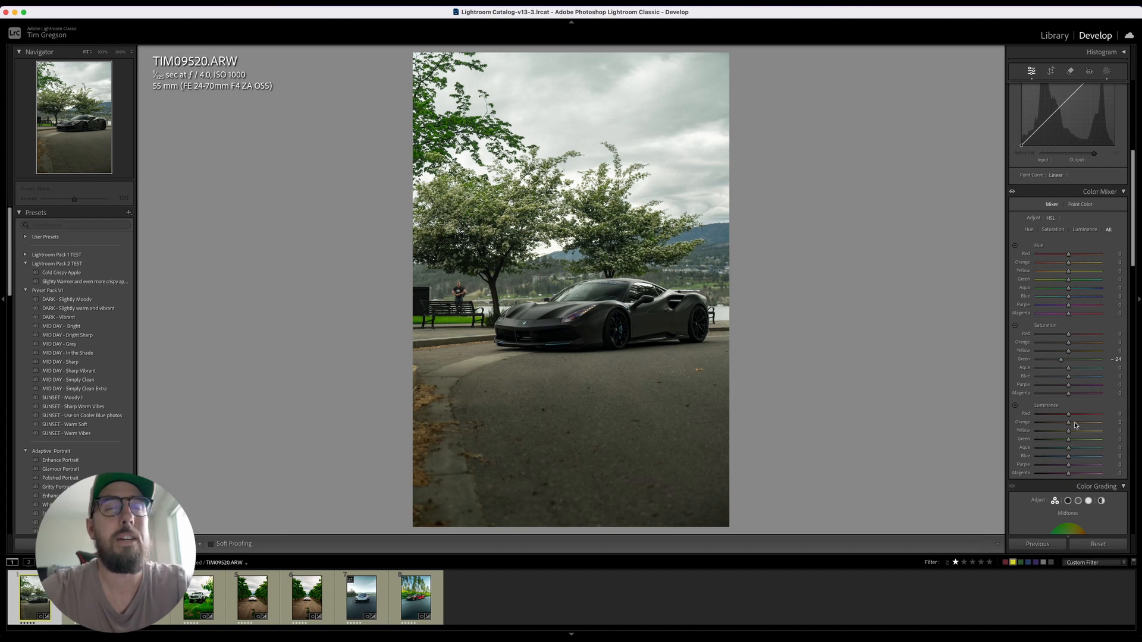
- Add a new subject mask covering the car and display its color overlay to check the selection
scroll(1068, 375, "up", 1)
scroll(1068, 376, "up", 10)
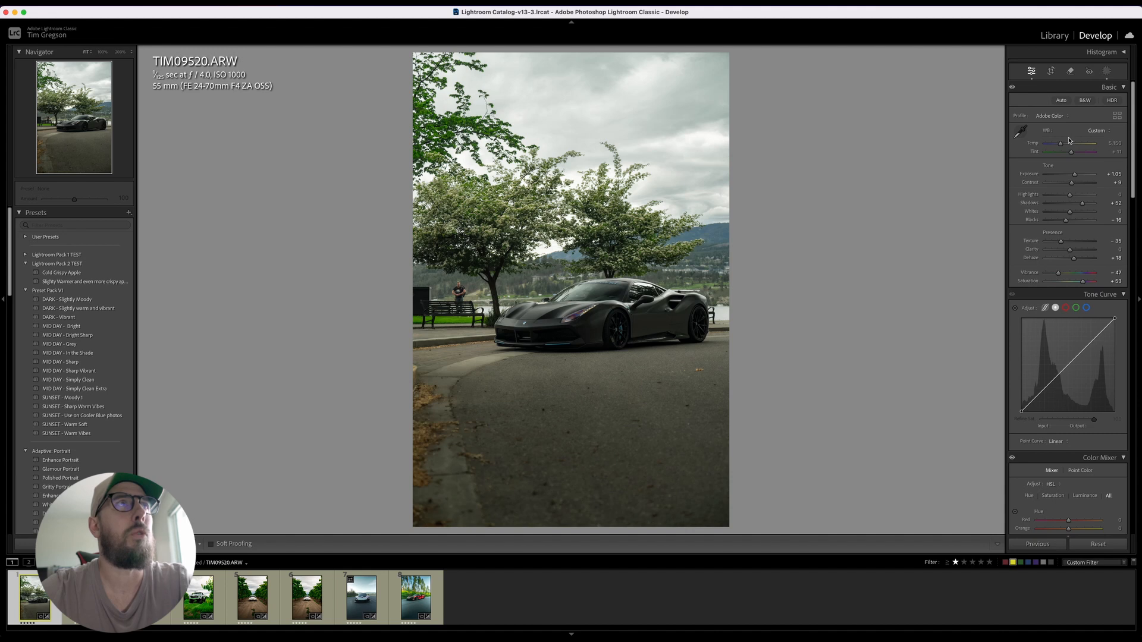
left_click(1106, 71)
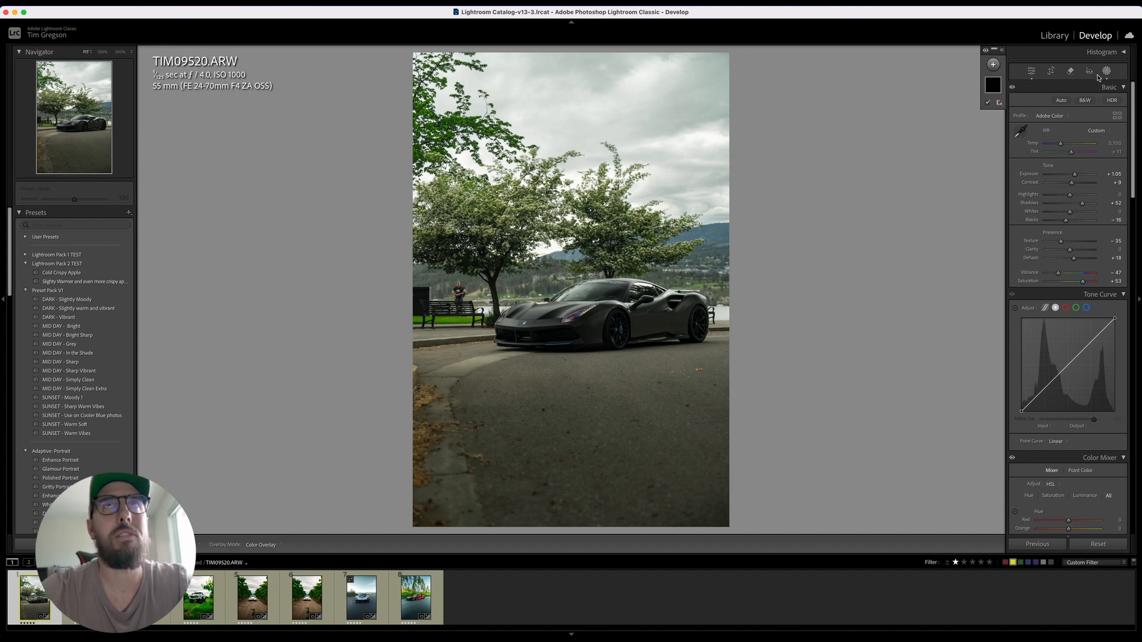
left_click(994, 65)
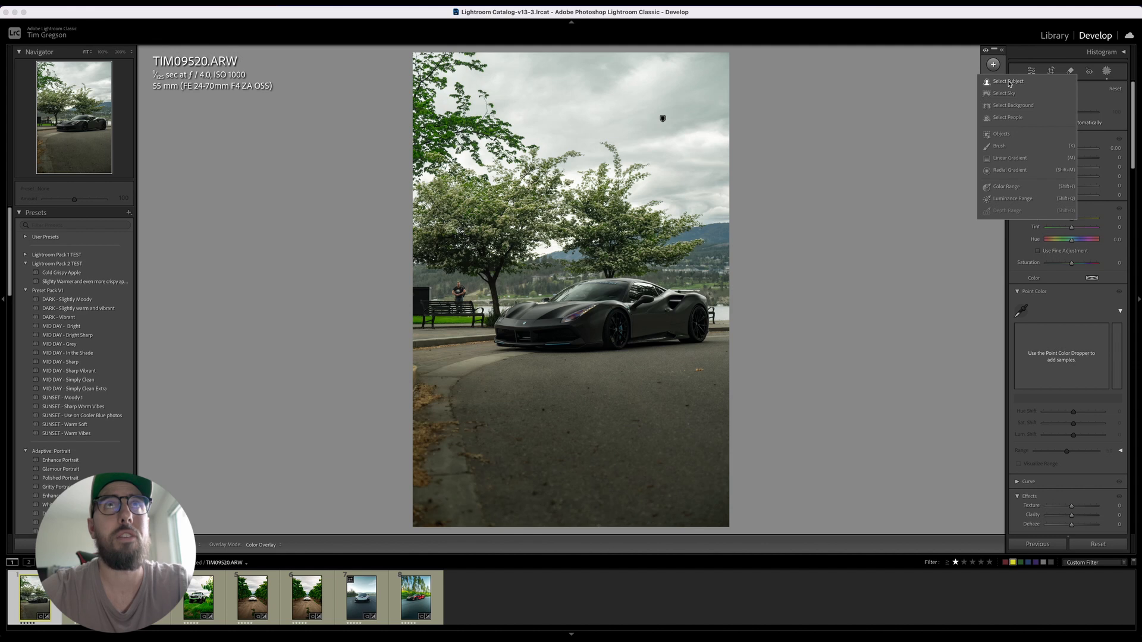
left_click(1011, 83)
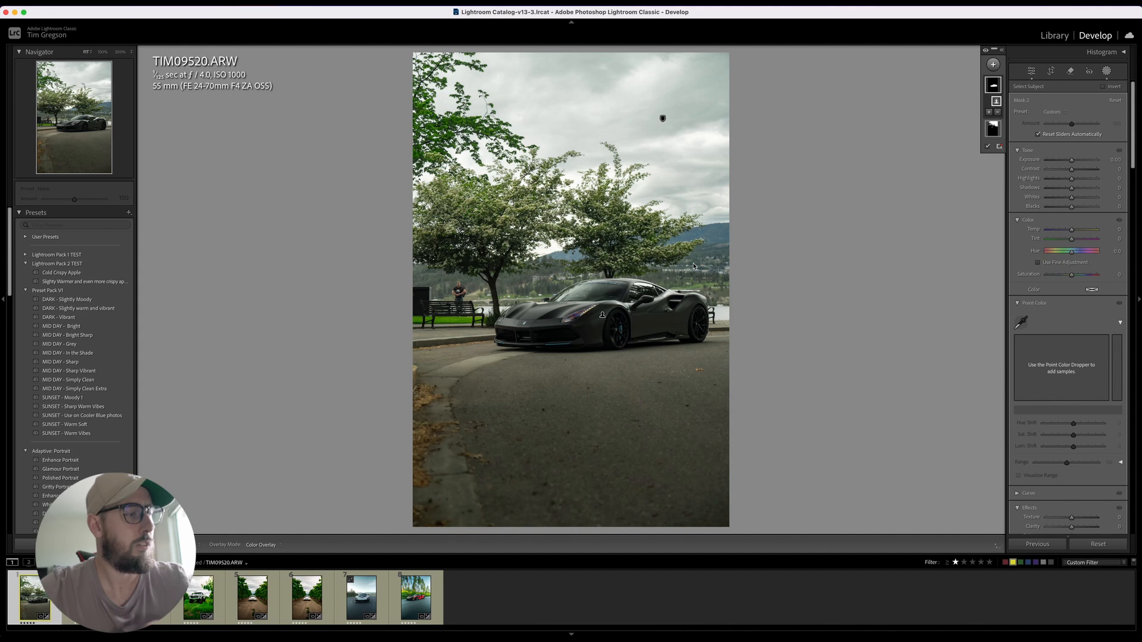
key("o")
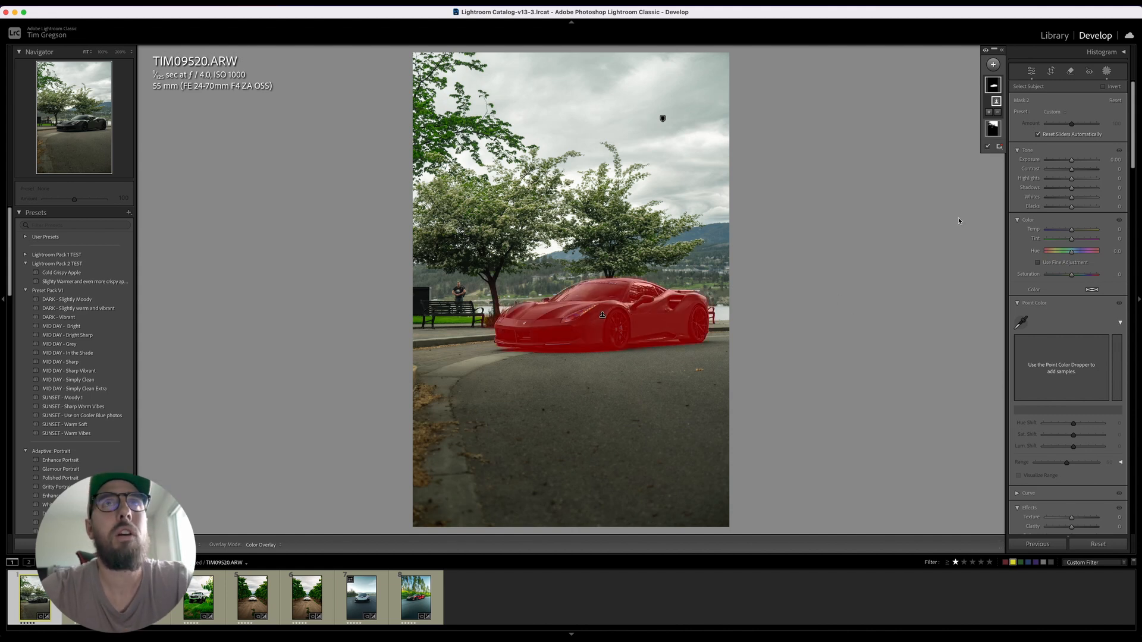
- Adjust the car mask's tone to Exposure 0.26, Shadows 30 and Blacks −34
left_click_drag(1073, 161, 1076, 162)
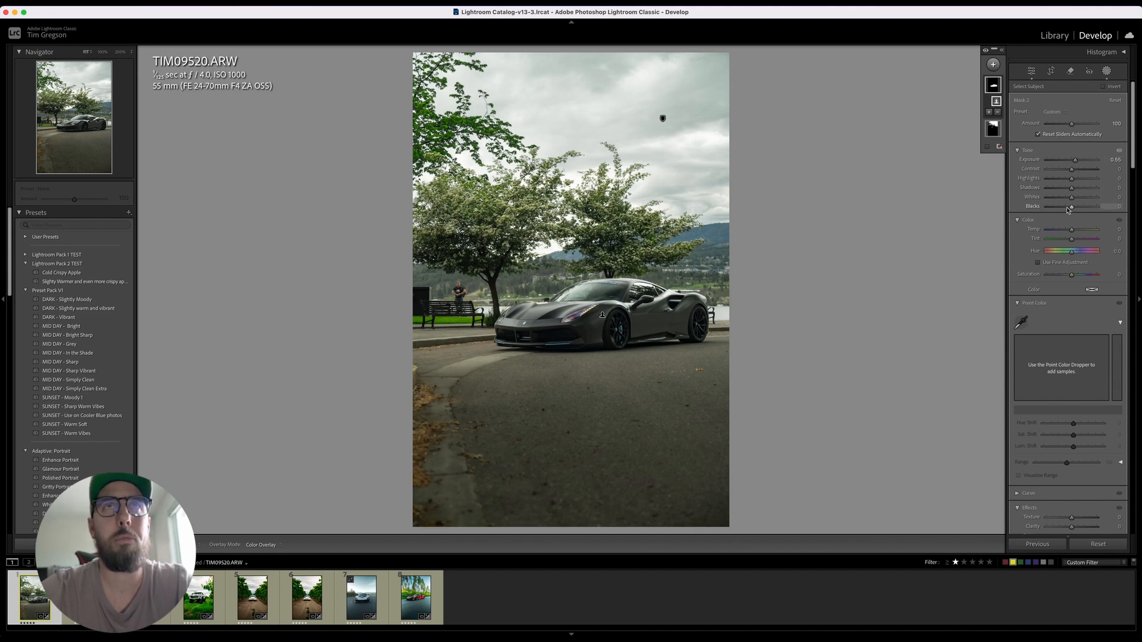
left_click_drag(1067, 208, 1065, 207)
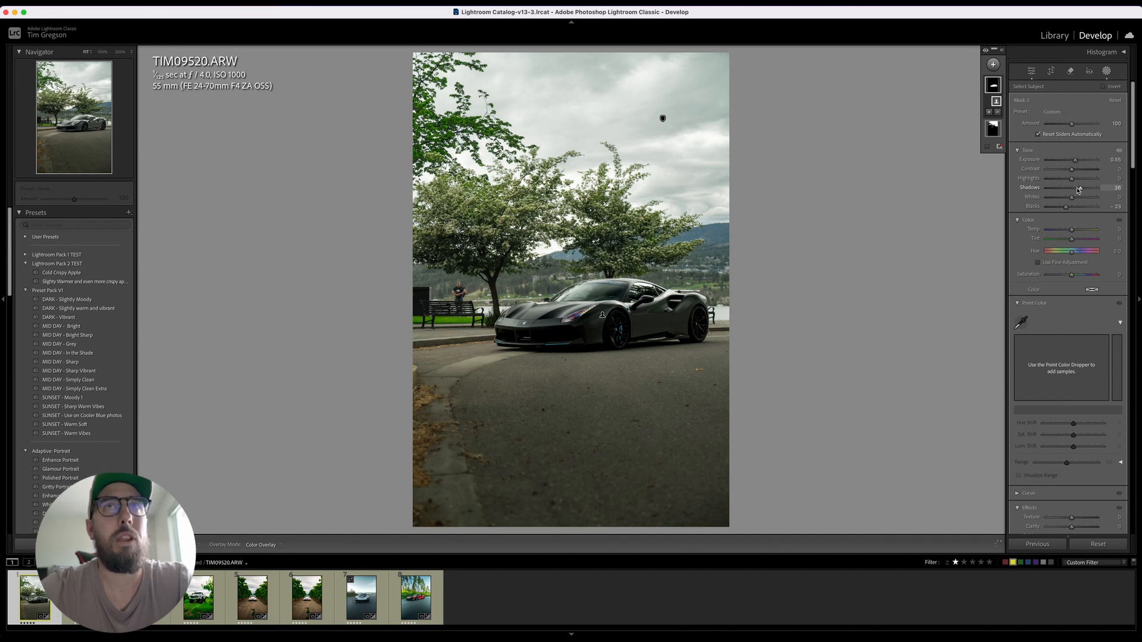
left_click_drag(1081, 190, 1065, 209)
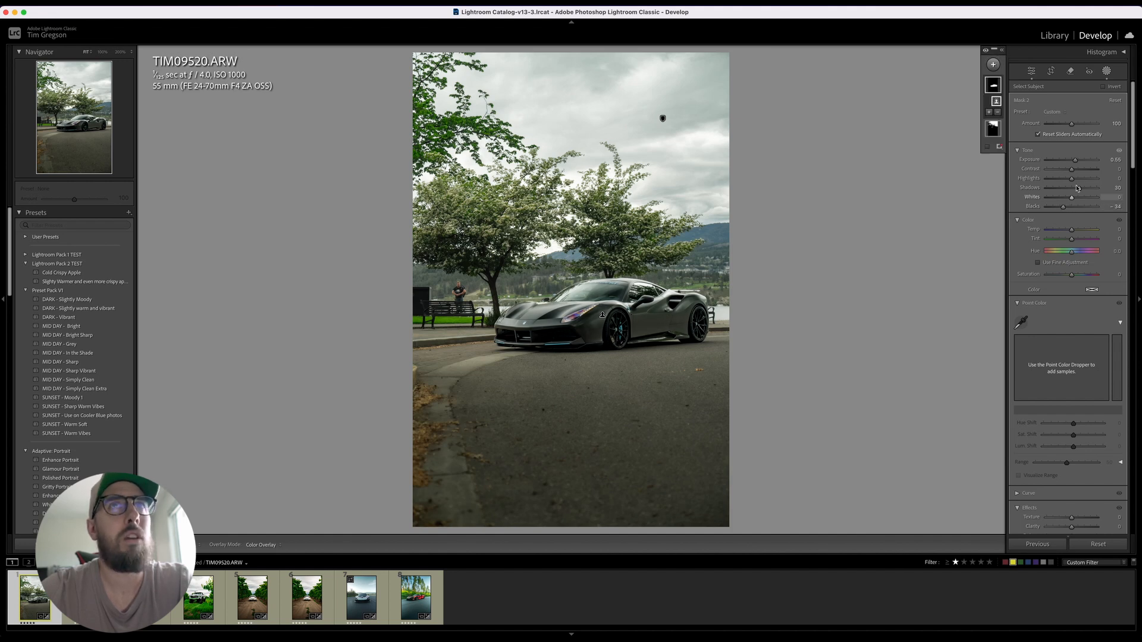
left_click_drag(1075, 161, 1074, 162)
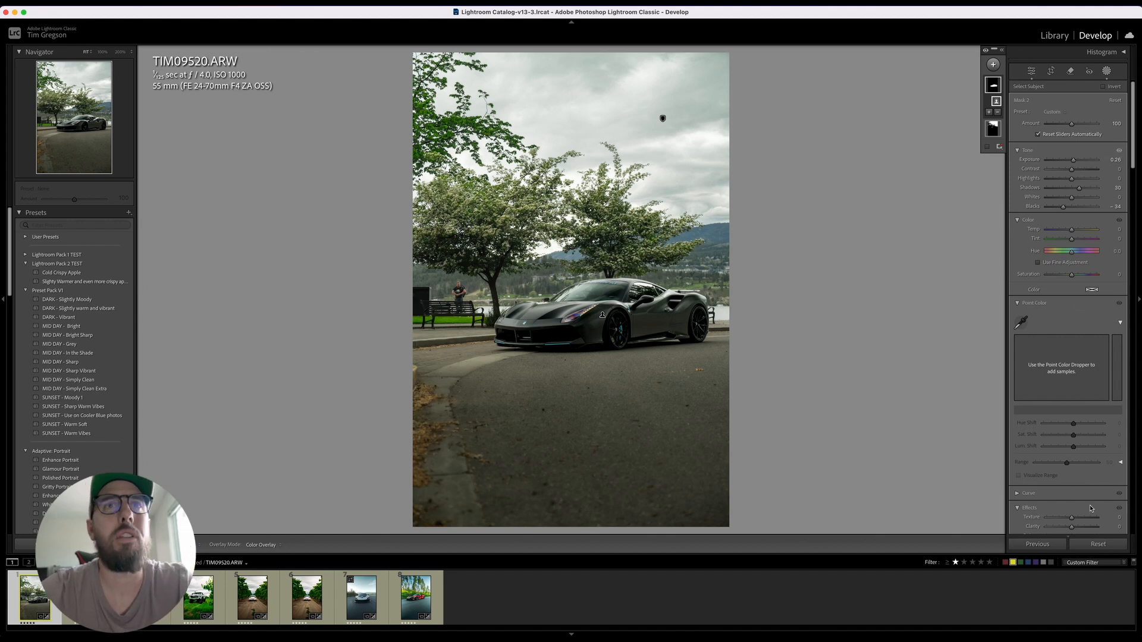
- Set the car mask's Texture to 50 and Sharpness to 25, and return to the global adjustments
left_click_drag(1083, 518, 1084, 518)
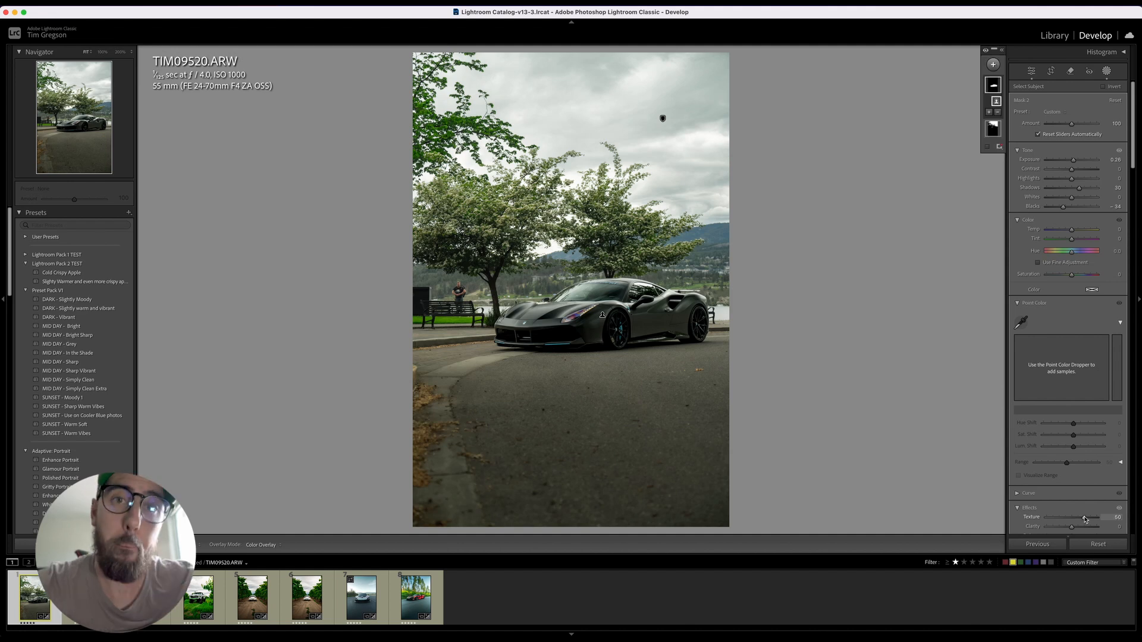
scroll(1079, 476, "down", 3)
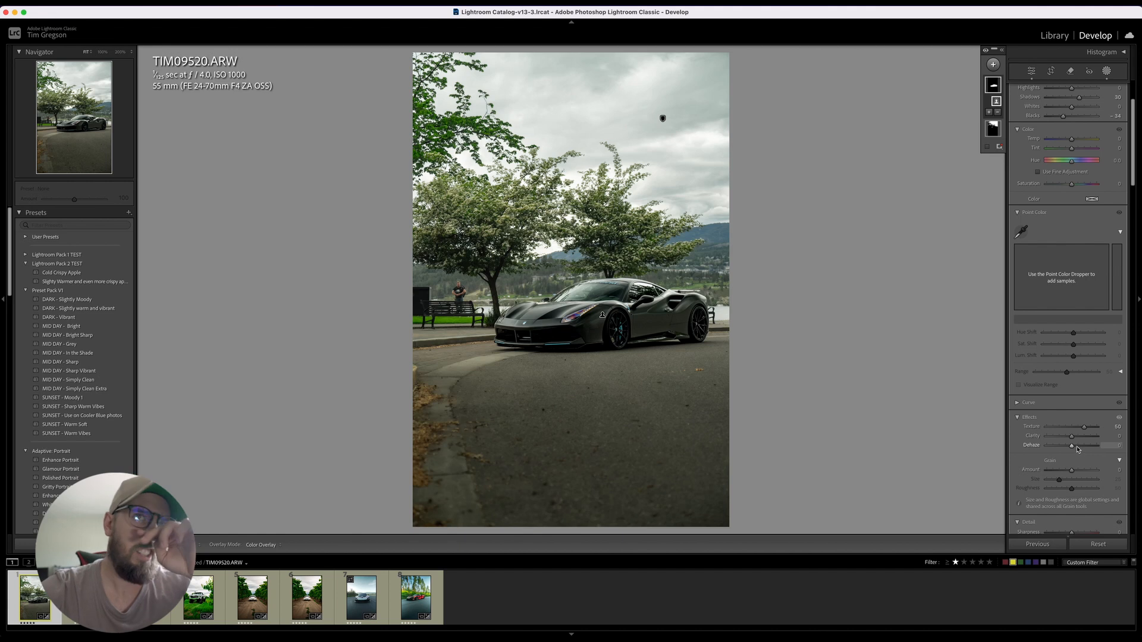
scroll(1078, 449, "down", 2)
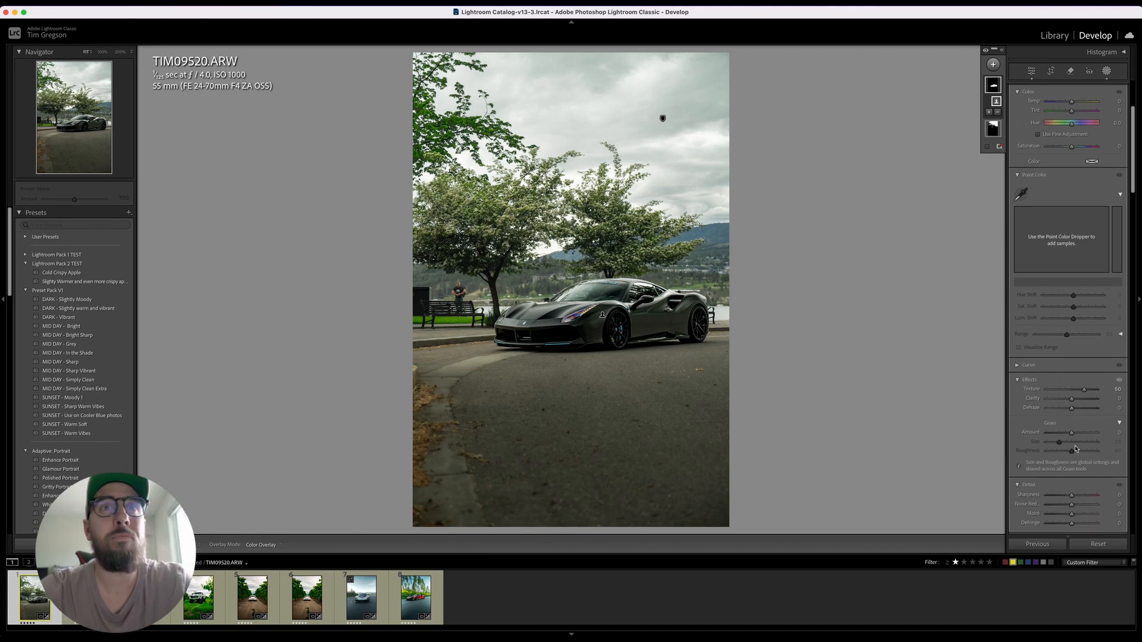
left_click(1079, 496)
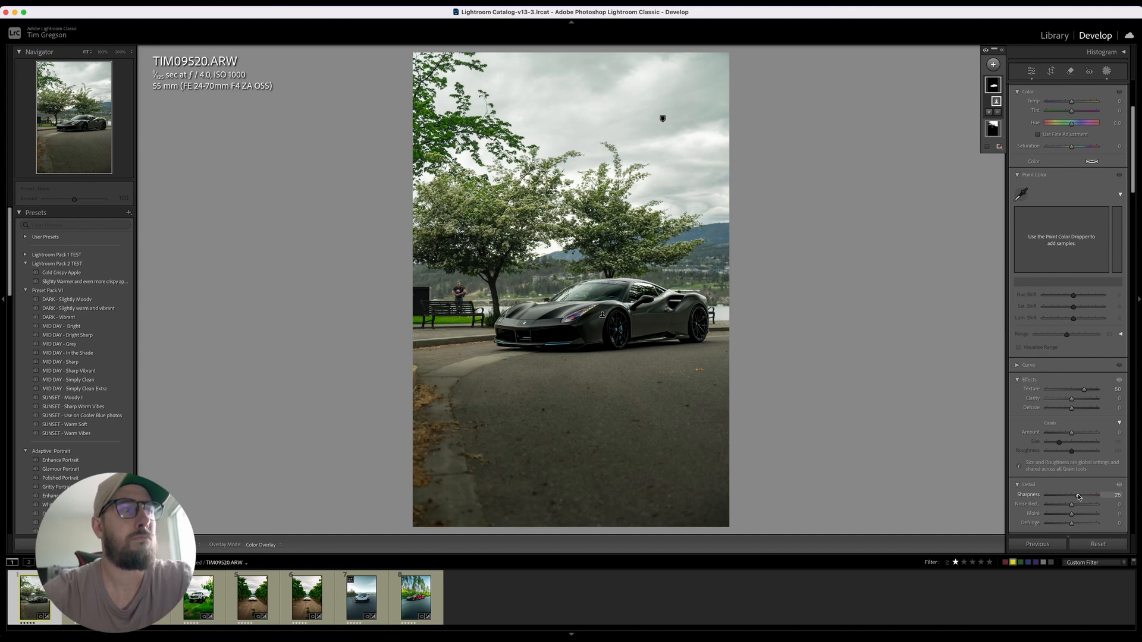
key("Escape")
key("shift+w")
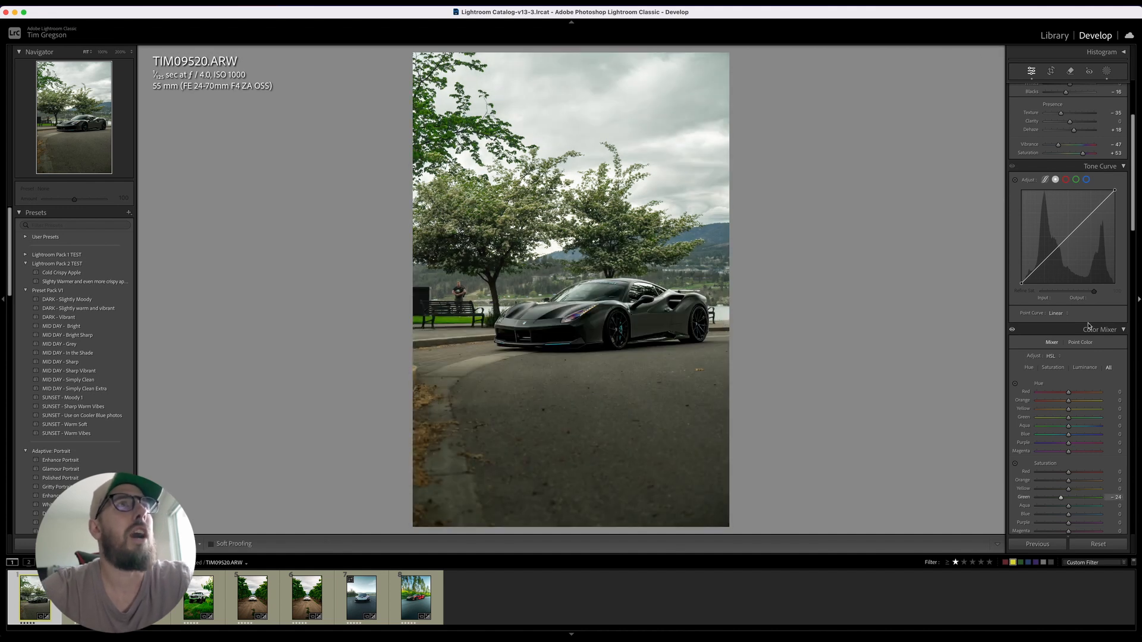
scroll(1074, 185, "up", 5)
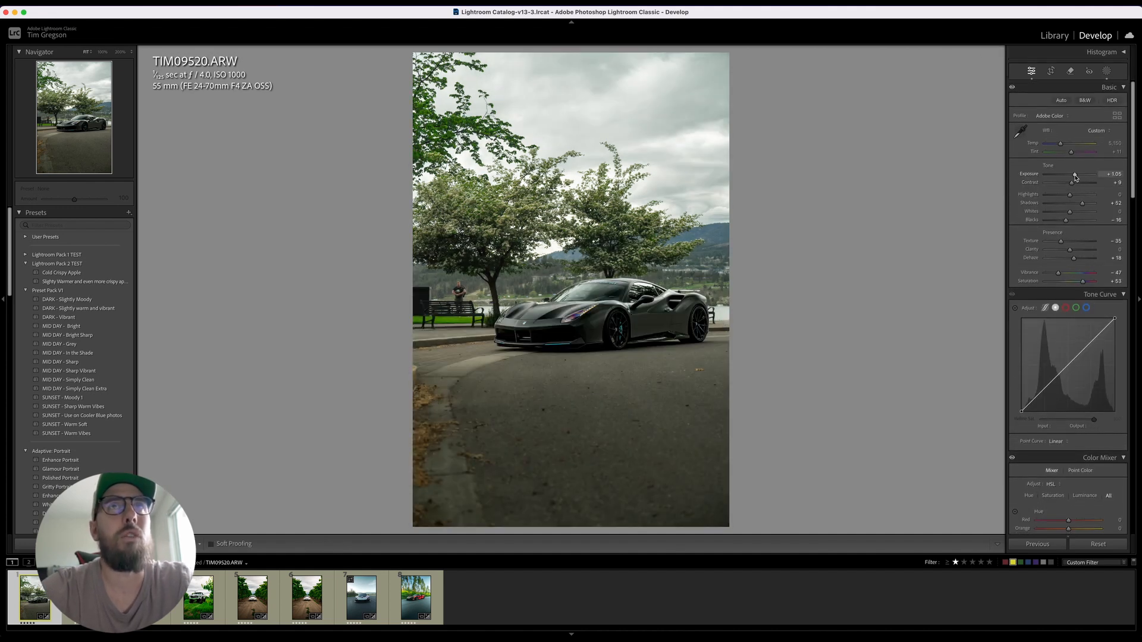
- Lower the global Exposure to +0.85 and compare the photo with its original version
left_click_drag(1075, 177, 1074, 178)
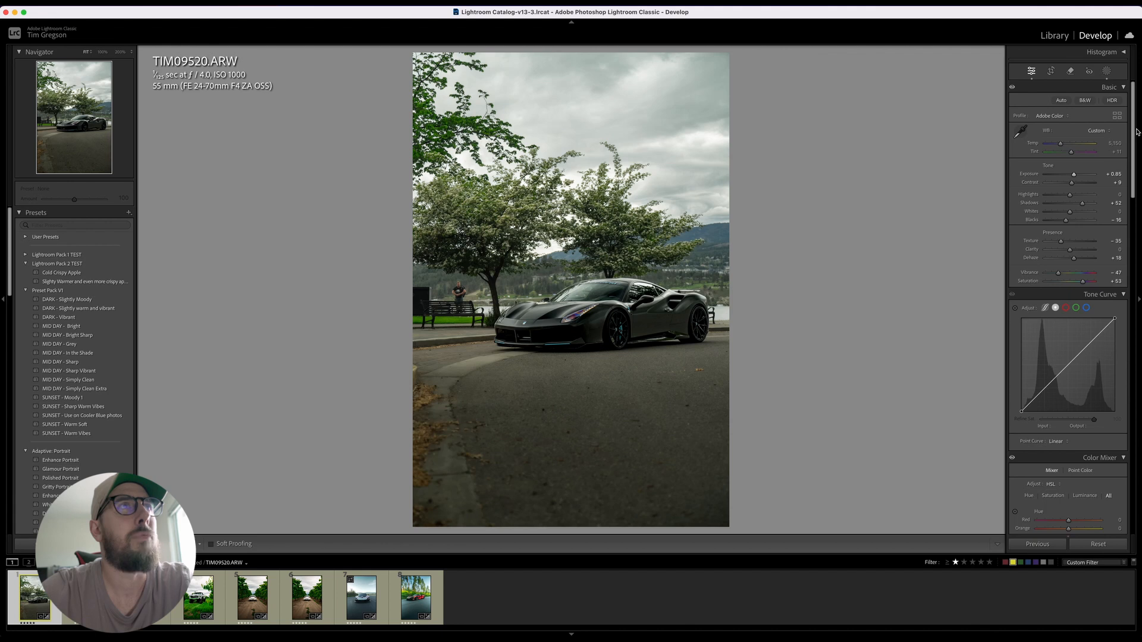
key("backslash")
key("backslash")
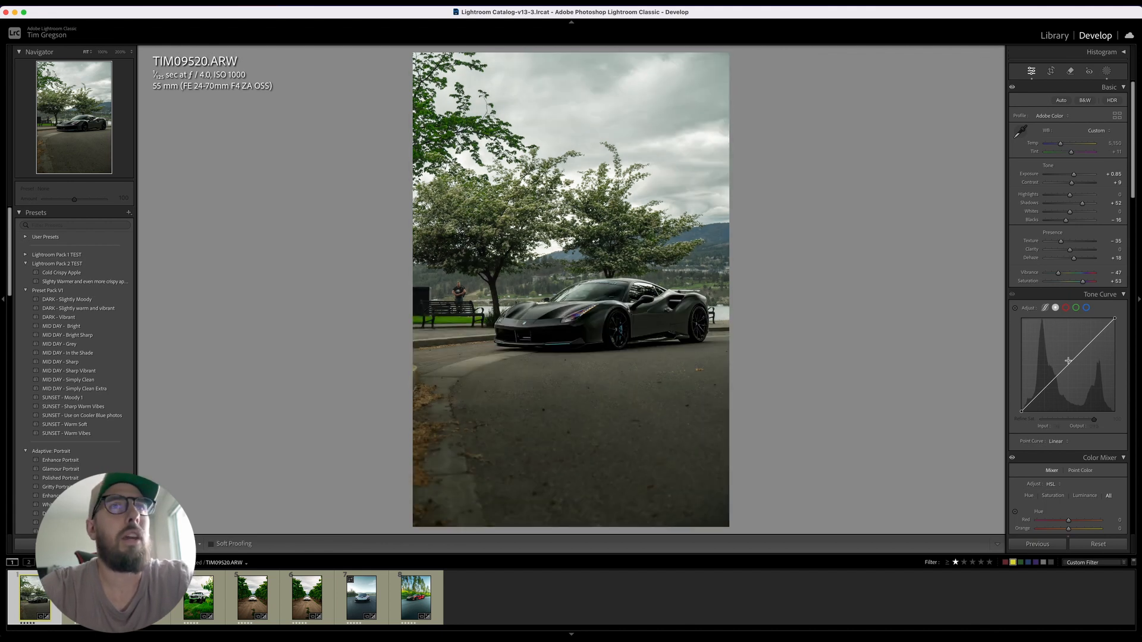
- Color grade the shadows toward blue at Hue 229 and Saturation 21, and compare the result with the original
scroll(1076, 351, "down", 15)
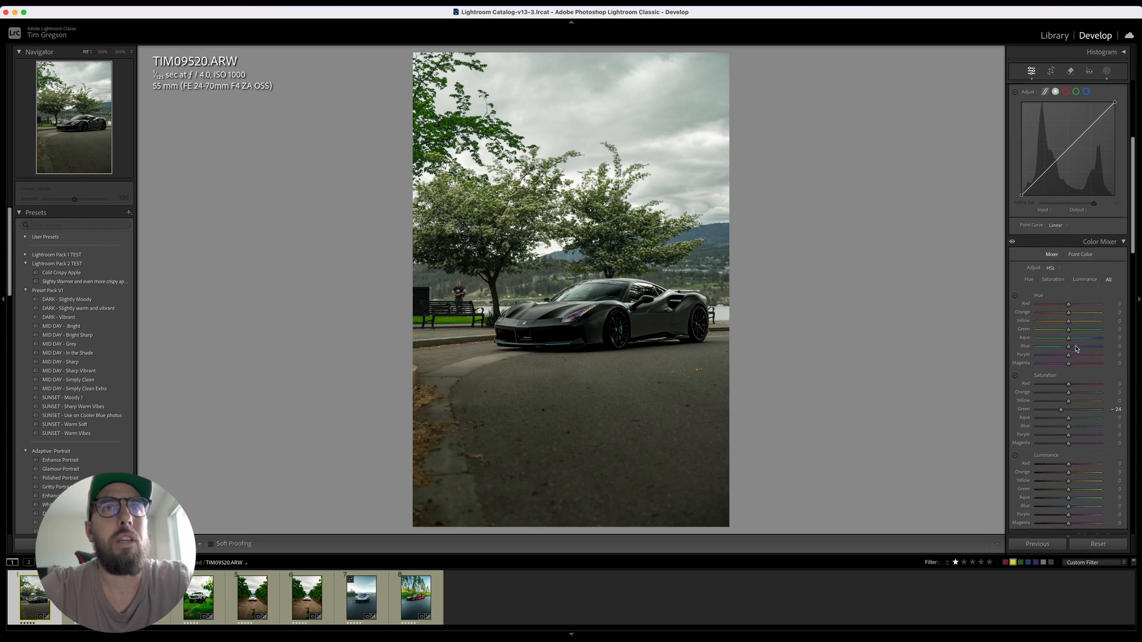
scroll(1076, 351, "down", 2)
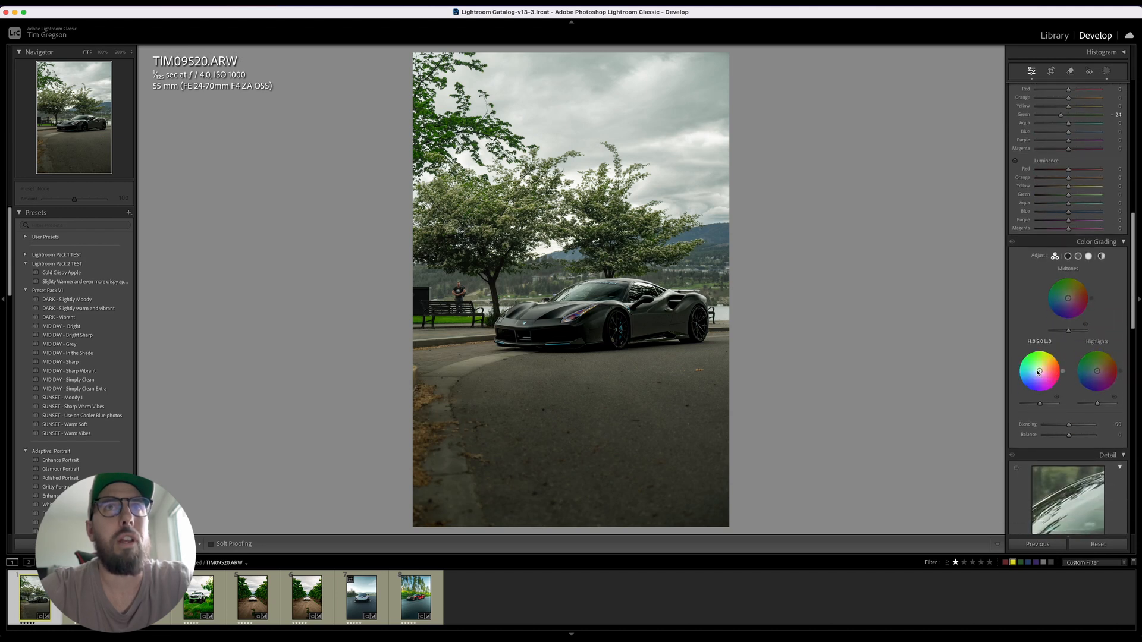
left_click_drag(1040, 374, 1037, 376)
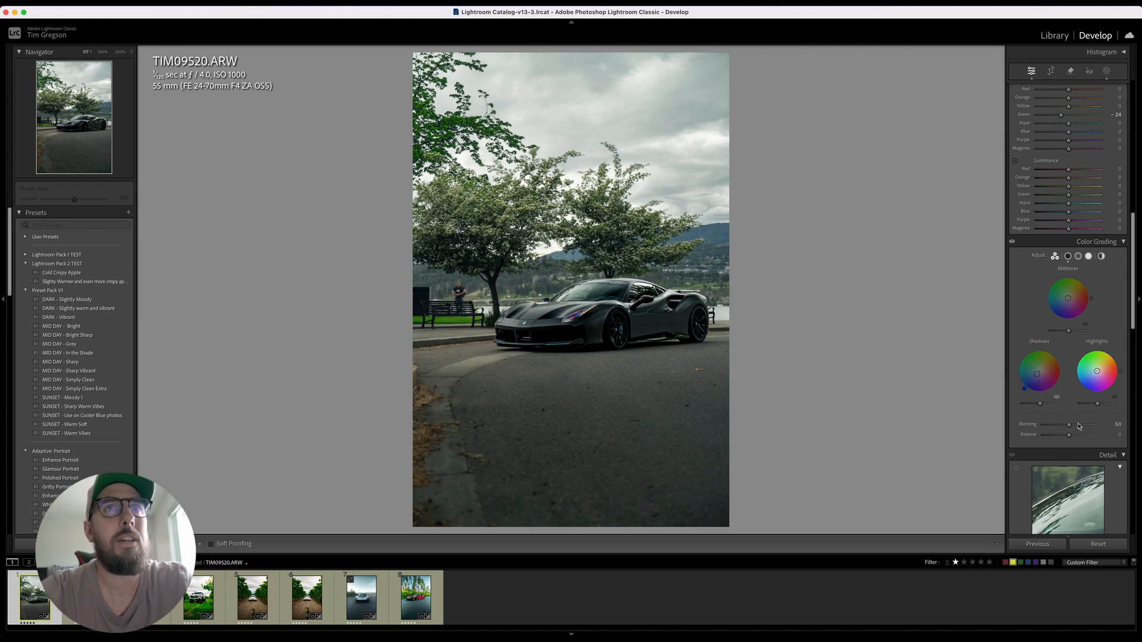
scroll(1057, 362, "down", 1)
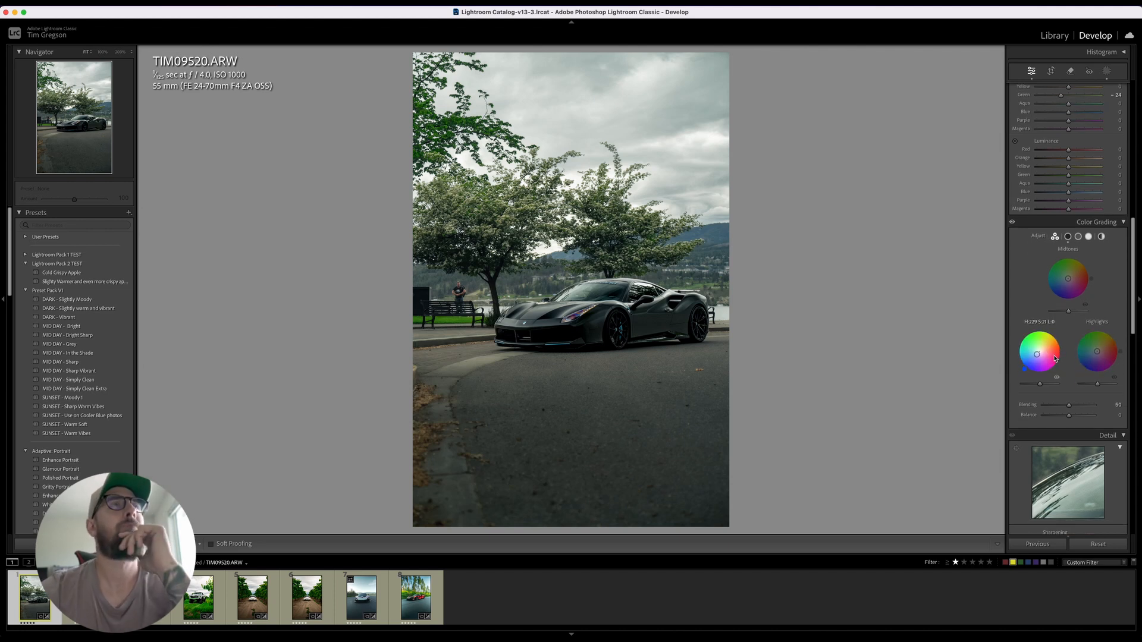
scroll(1047, 359, "up", 6)
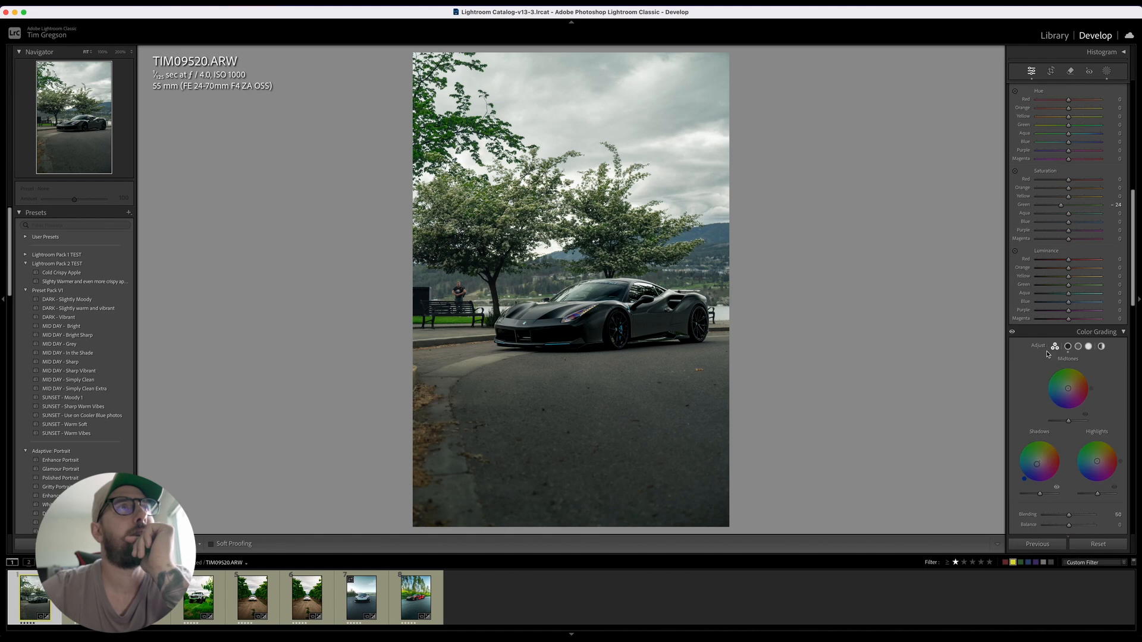
scroll(1045, 351, "up", 4)
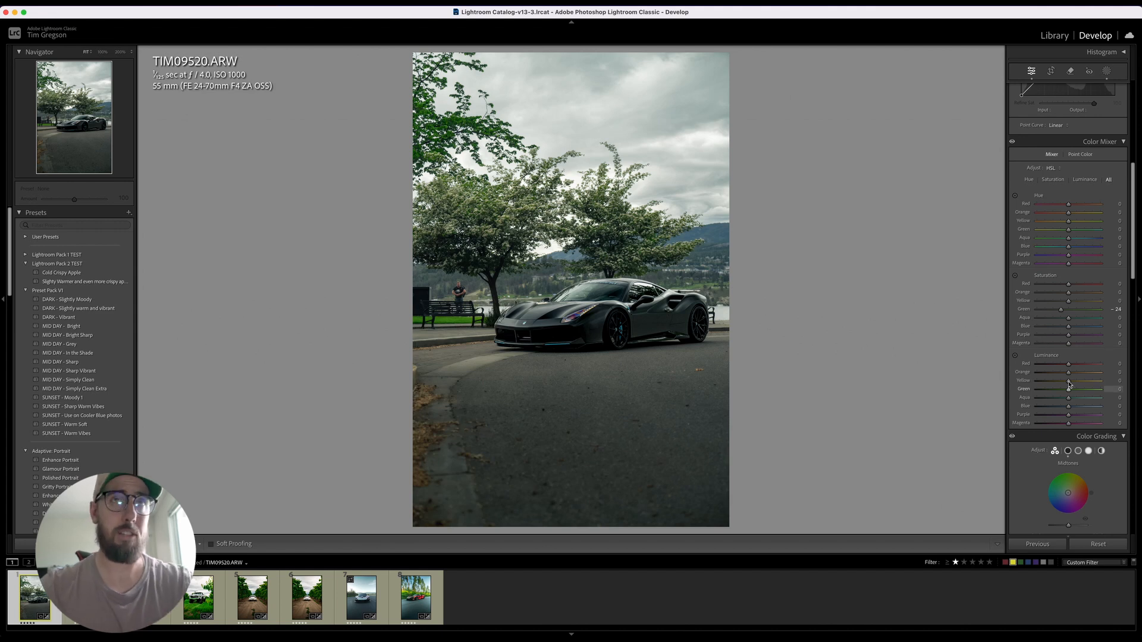
scroll(1065, 333, "up", 6)
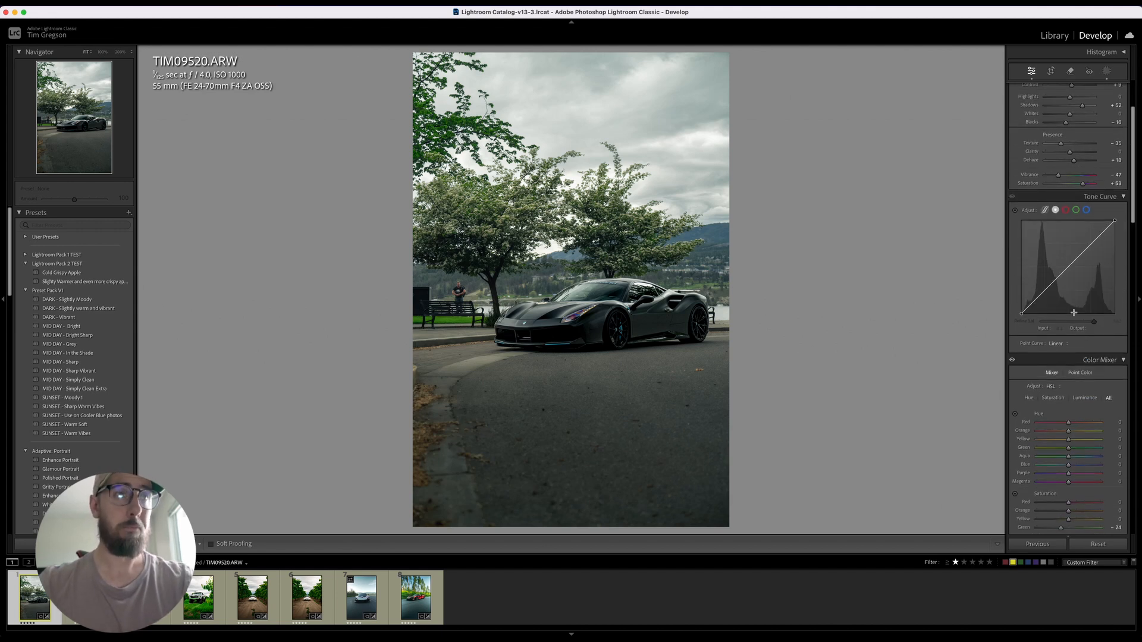
key("backslash")
key("backslash")
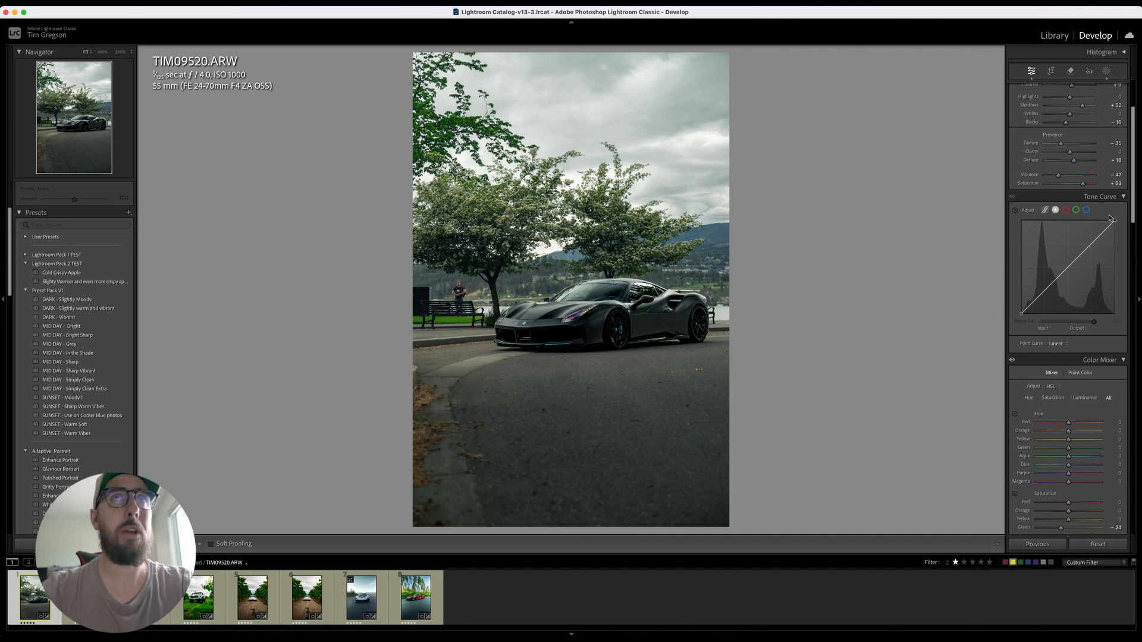
- Warm the white balance to a Temp of 5,558 and compare the photo before and after editing
scroll(1090, 203, "up", 3)
scroll(1090, 204, "down", 1)
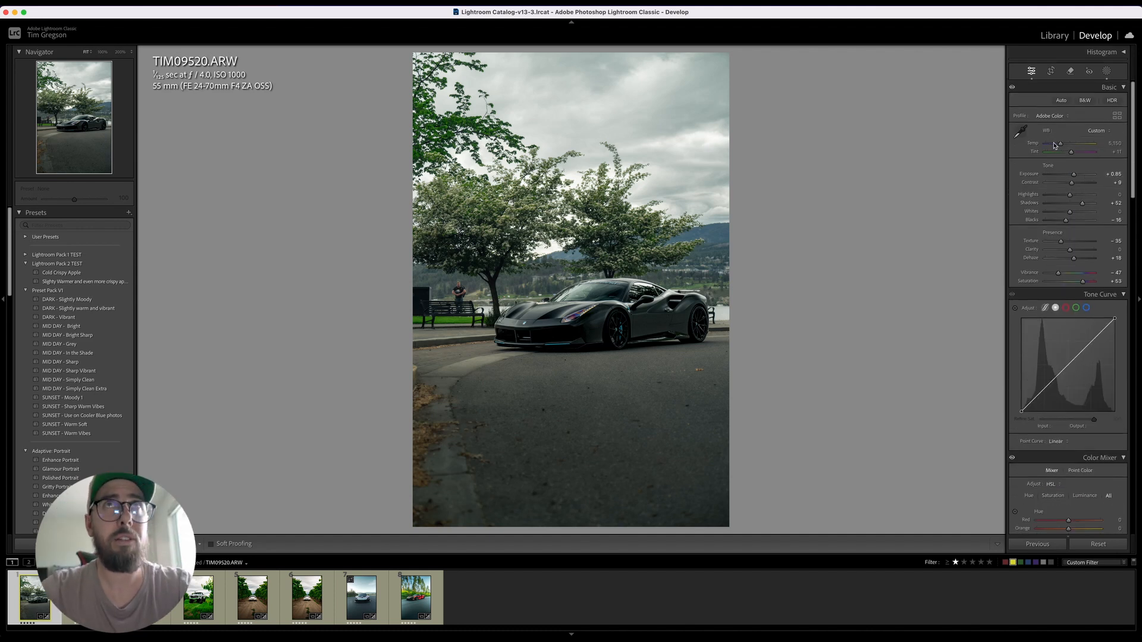
left_click_drag(1060, 145, 1063, 146)
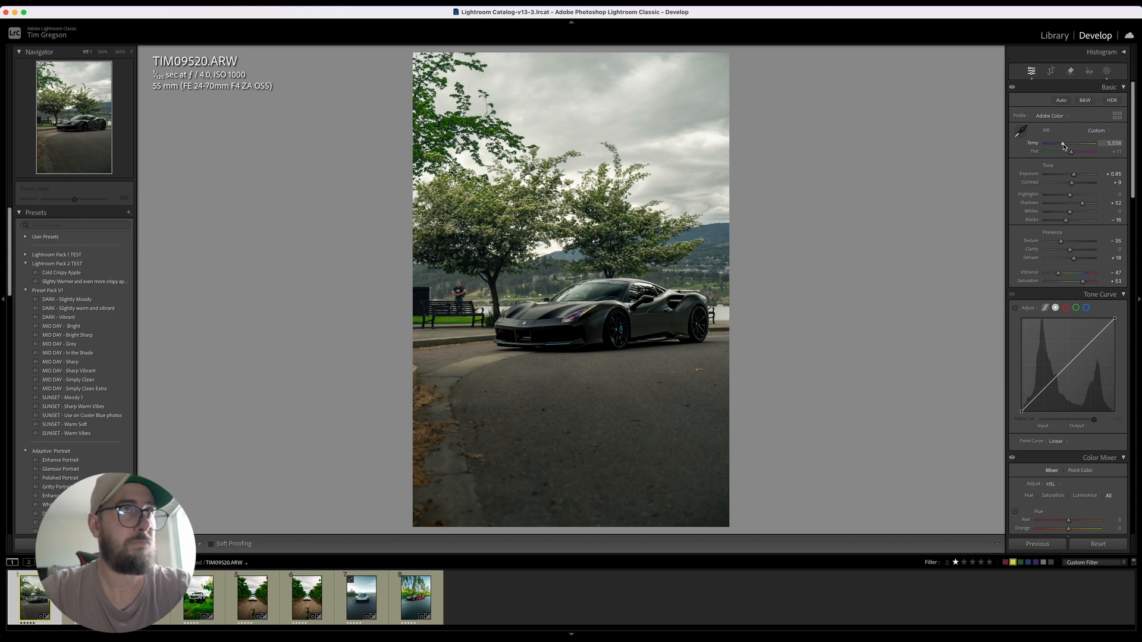
key("backslash")
key("backslash")
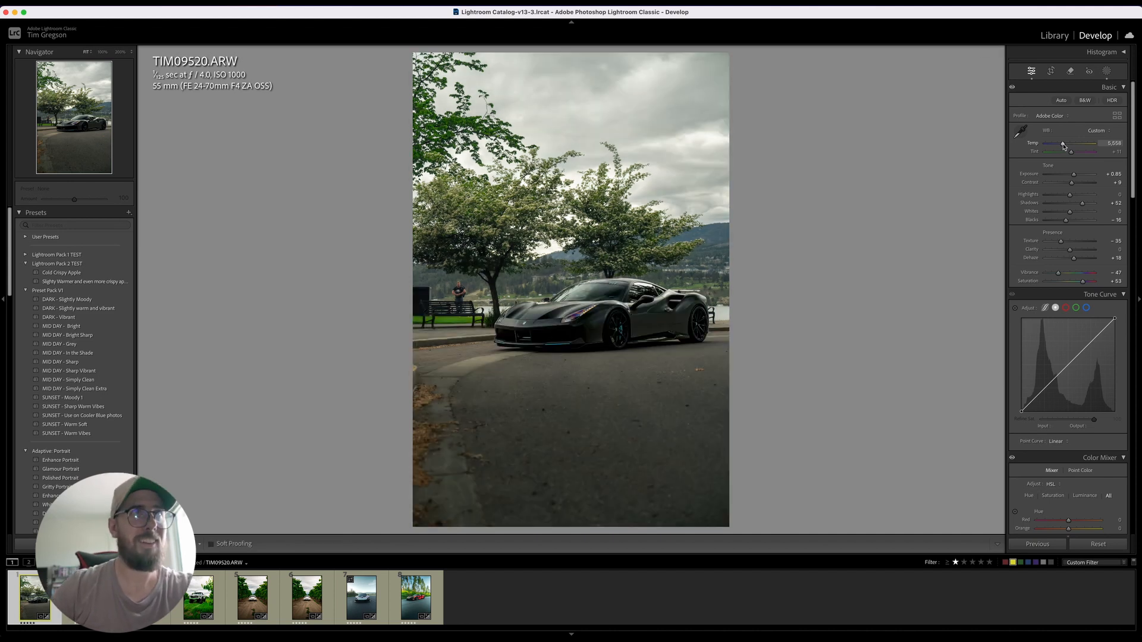
key("backslash")
key("backslash")
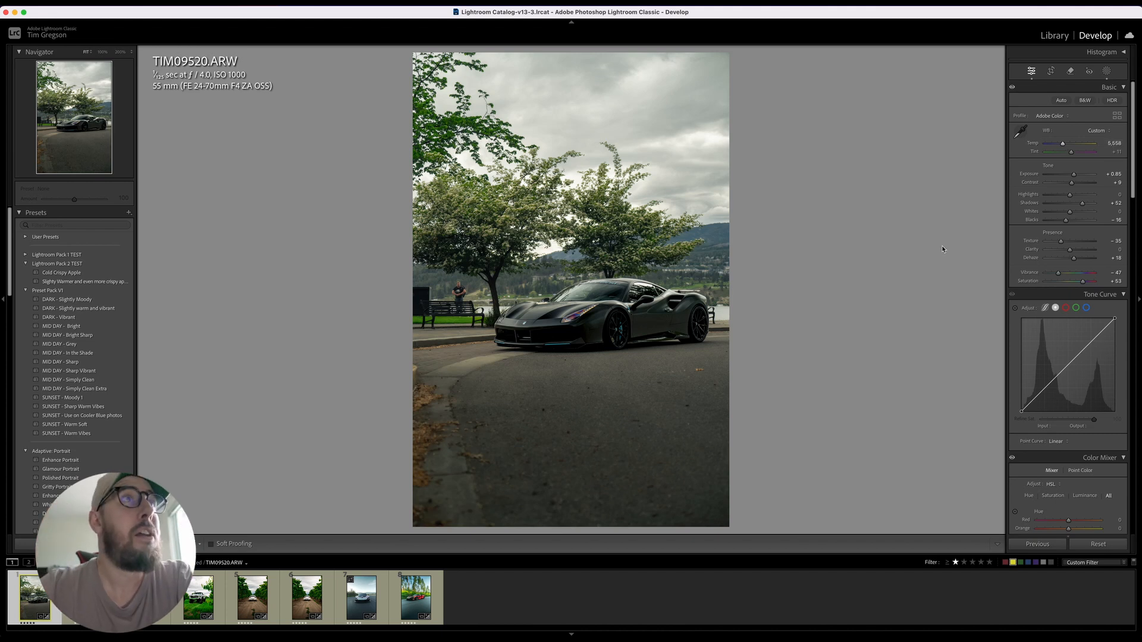
- Add a linear gradient mask over the road, running straight up from the photo's lower edge to the car's base
left_click(1105, 71)
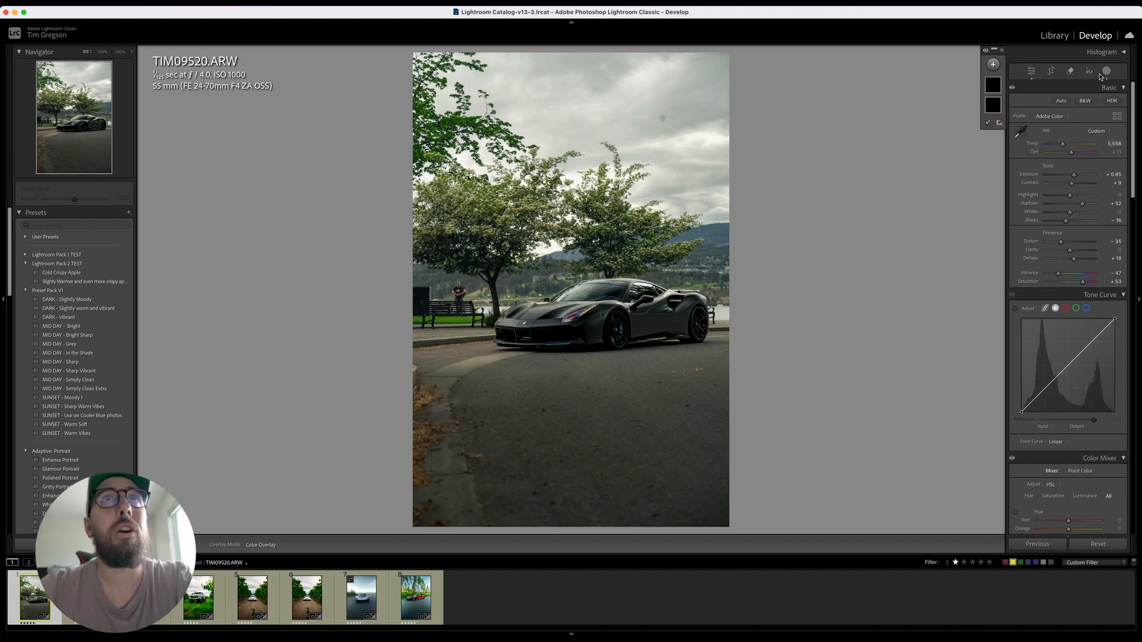
left_click(993, 65)
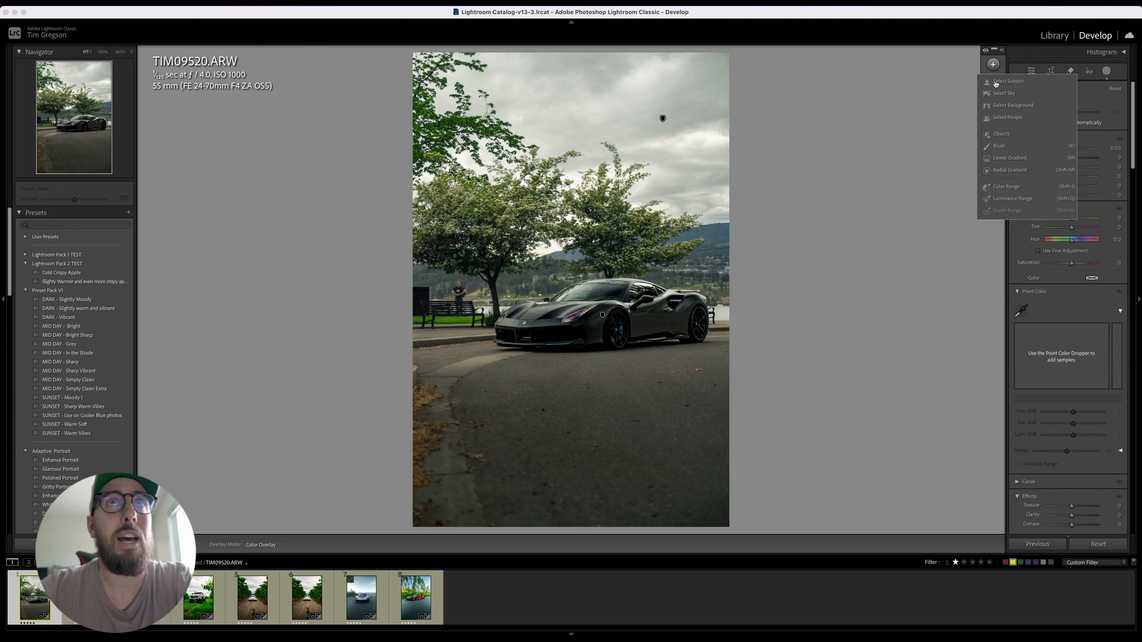
left_click(1000, 161)
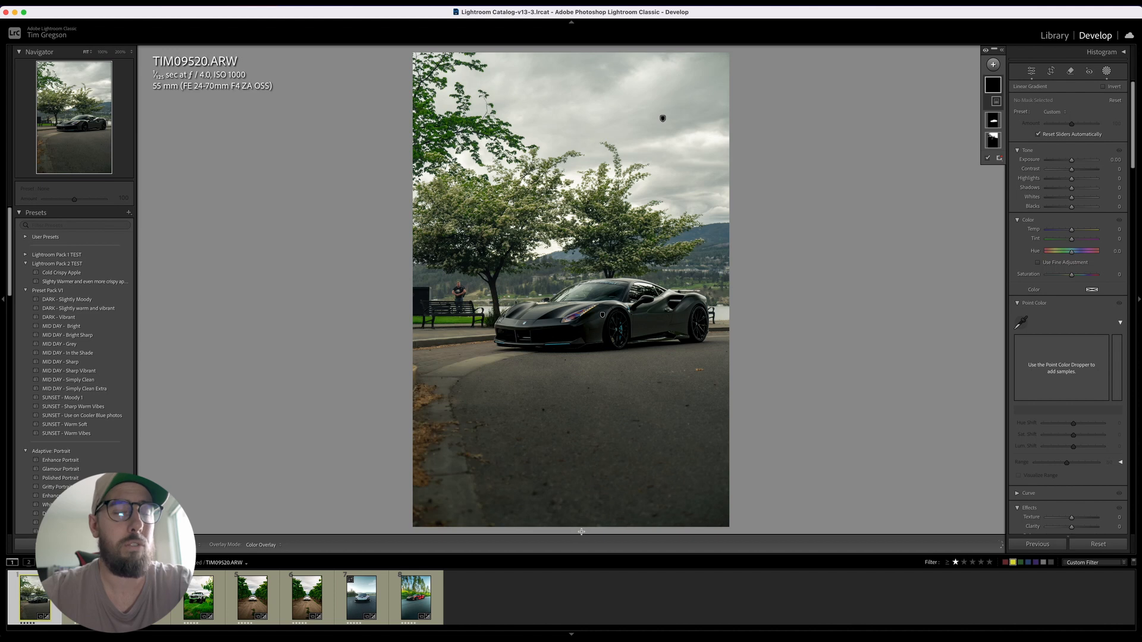
left_click_drag(581, 532, 581, 523)
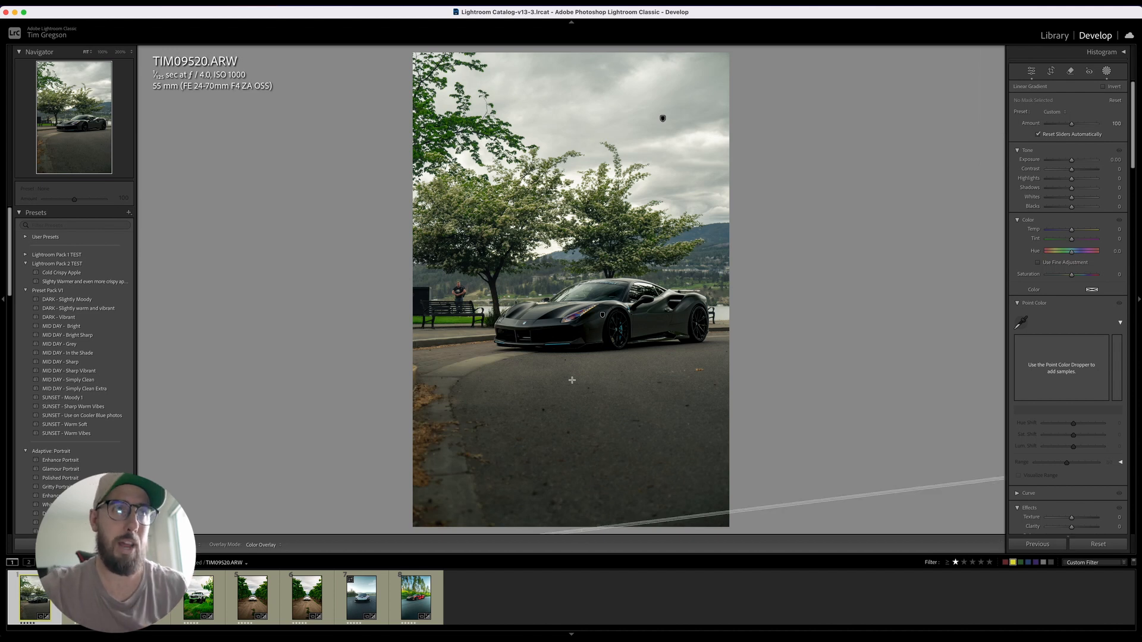
left_click_drag(572, 376, 553, 350)
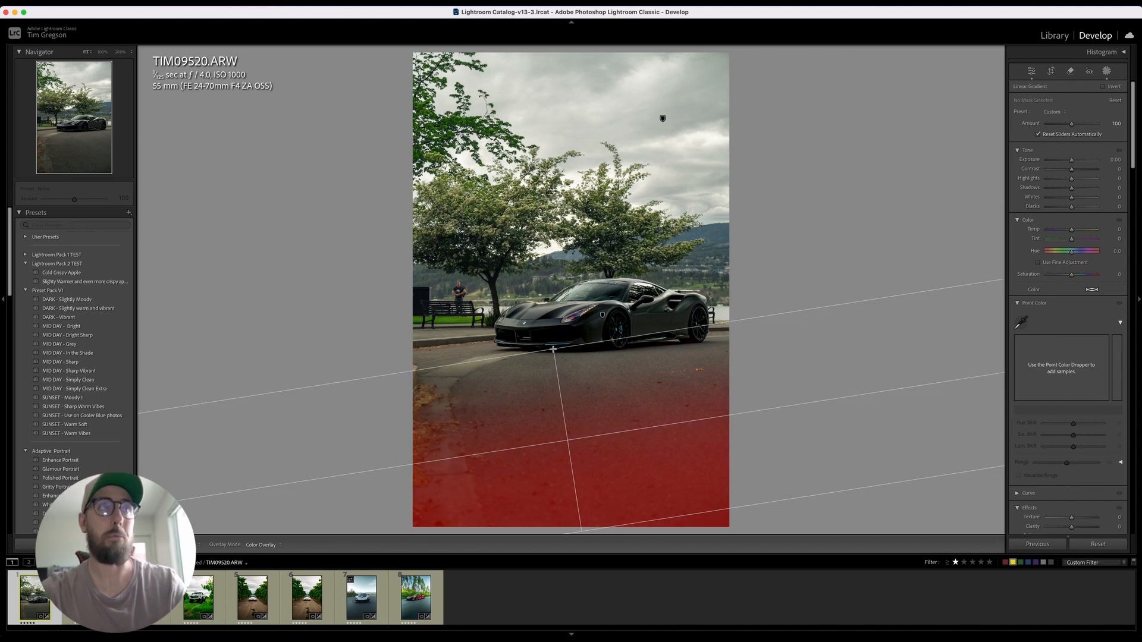
left_click_drag(553, 350, 594, 346)
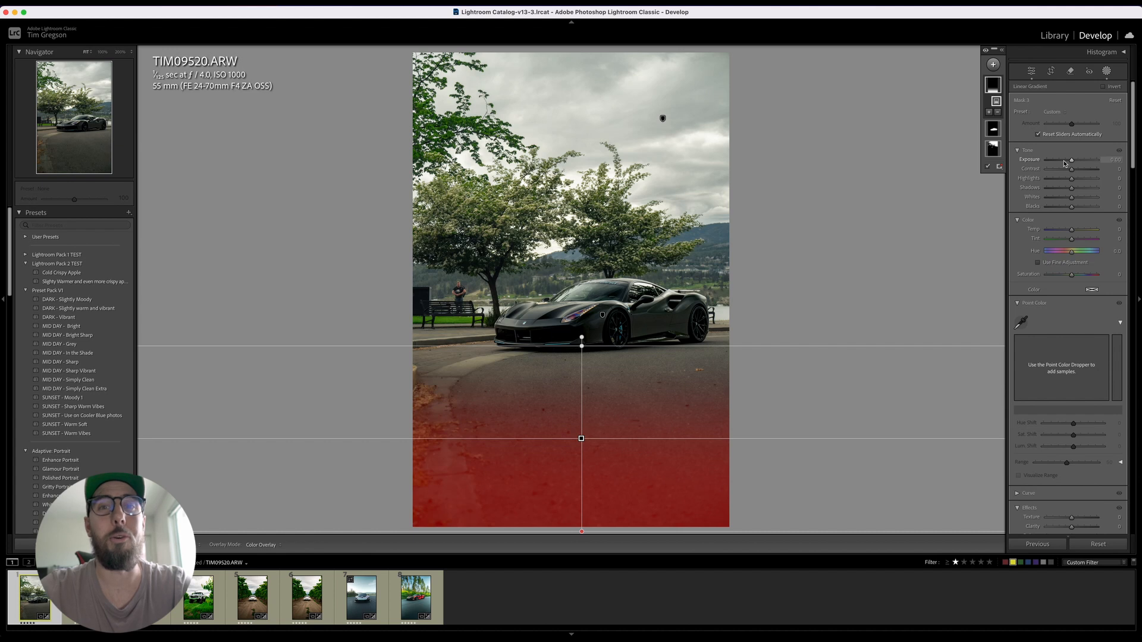
- Set the road gradient's Exposure to −1.28, leave masking and compare with the original photo
left_click(1064, 161)
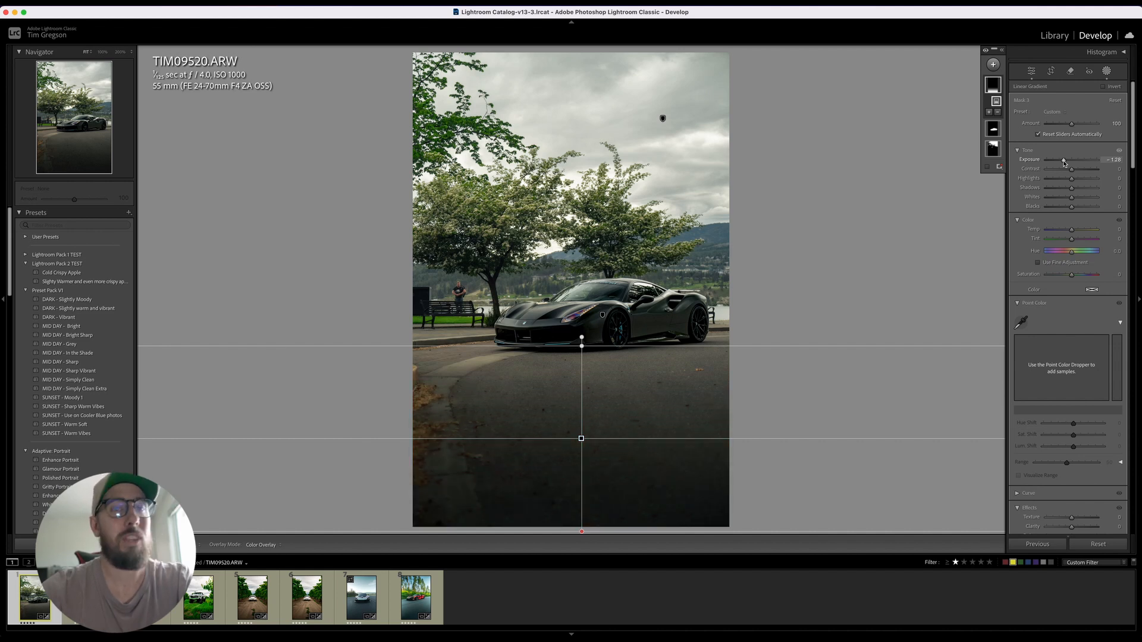
key("shift+w")
key("backslash")
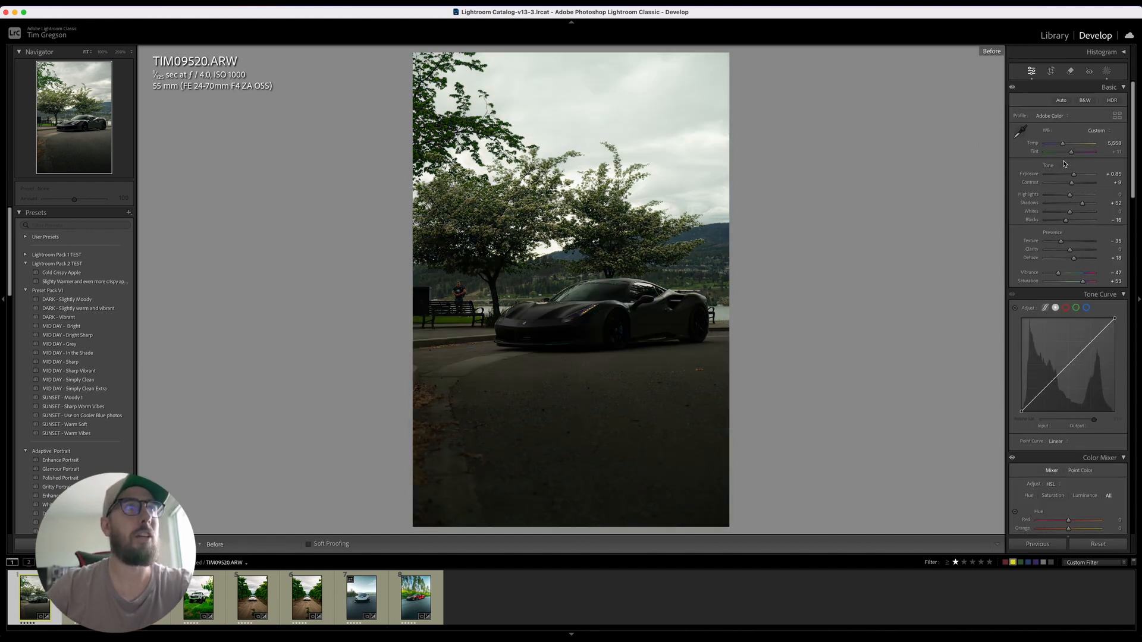
key("backslash")
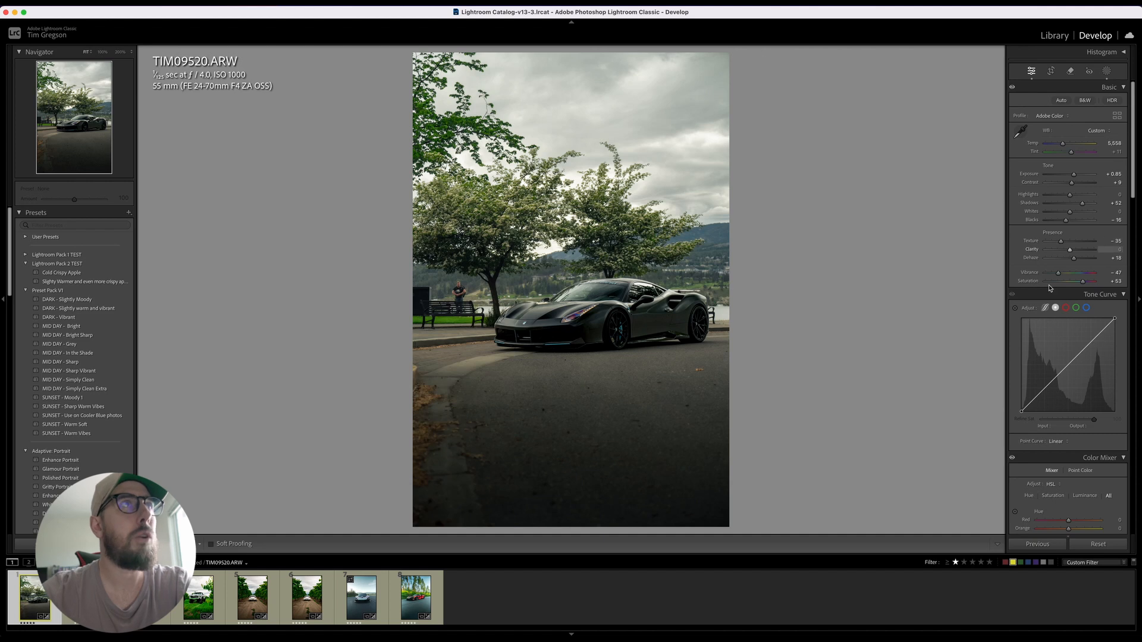
- In the color mixer, set green hue to +26, green saturation to −40 and yellow saturation to −3, comparing with the original
scroll(1071, 357, "down", 5)
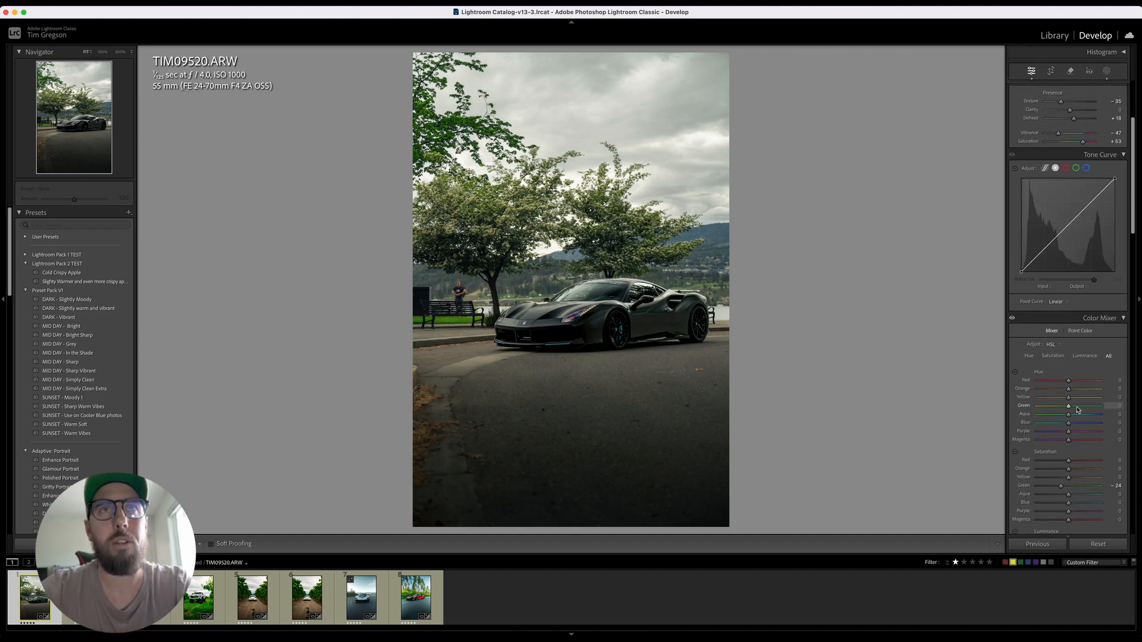
left_click_drag(1078, 409, 1079, 410)
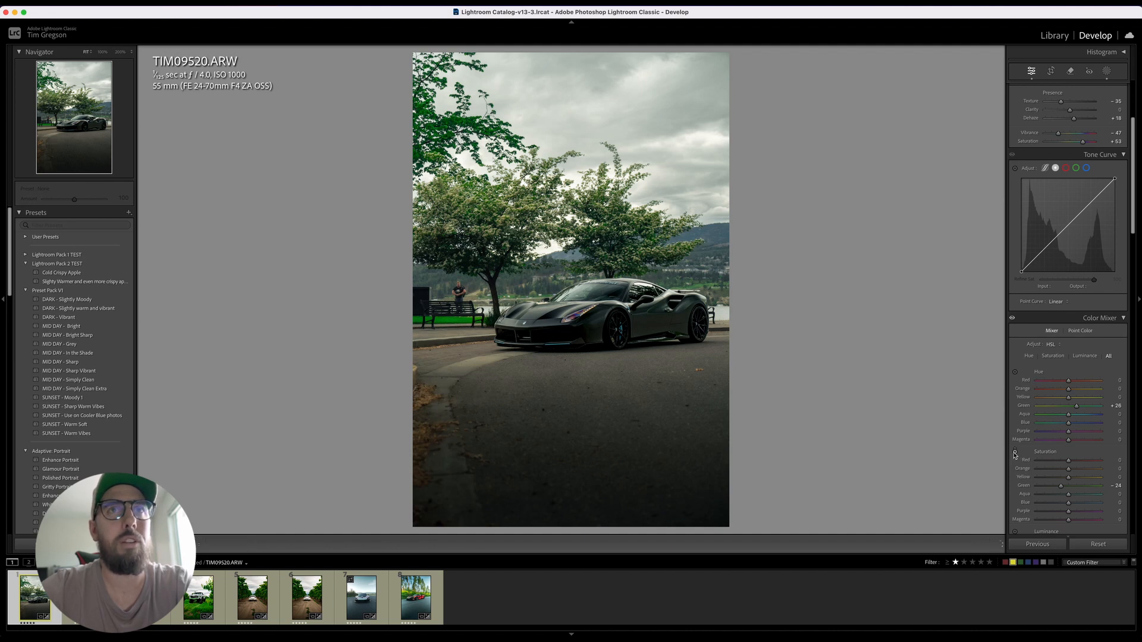
scroll(1017, 455, "down", 3)
left_click(1011, 382)
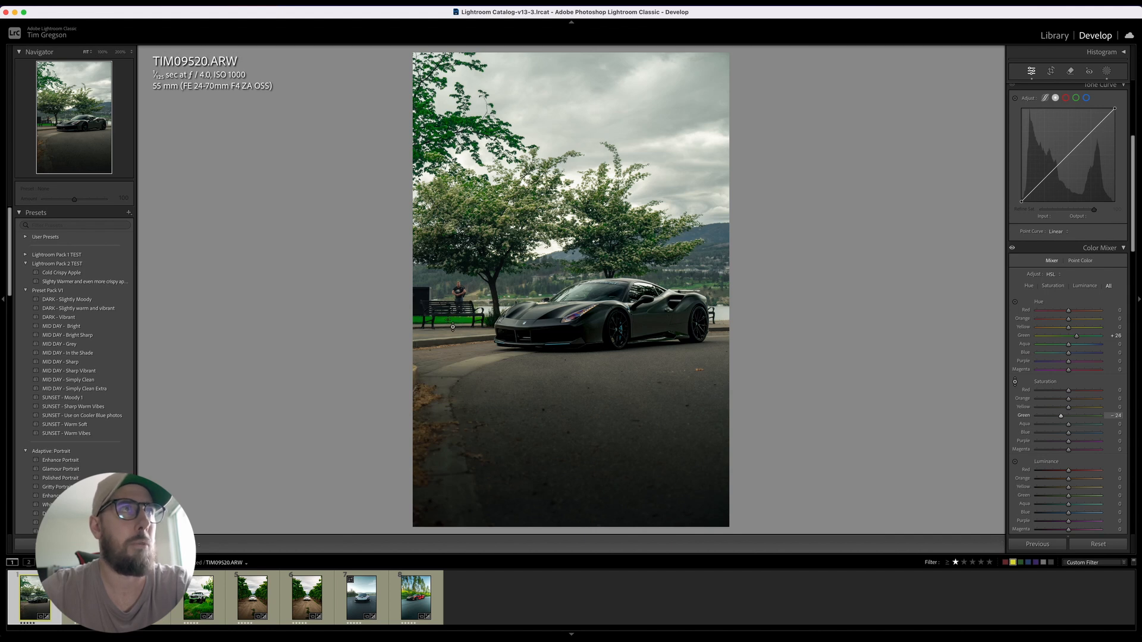
left_click_drag(453, 327, 452, 329)
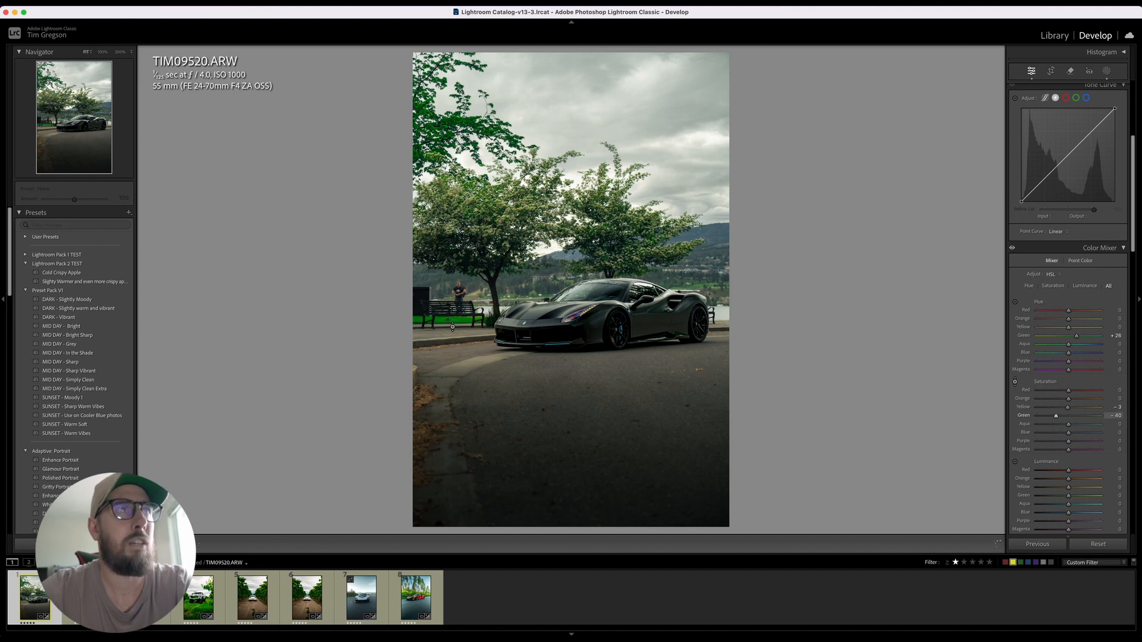
key("Escape")
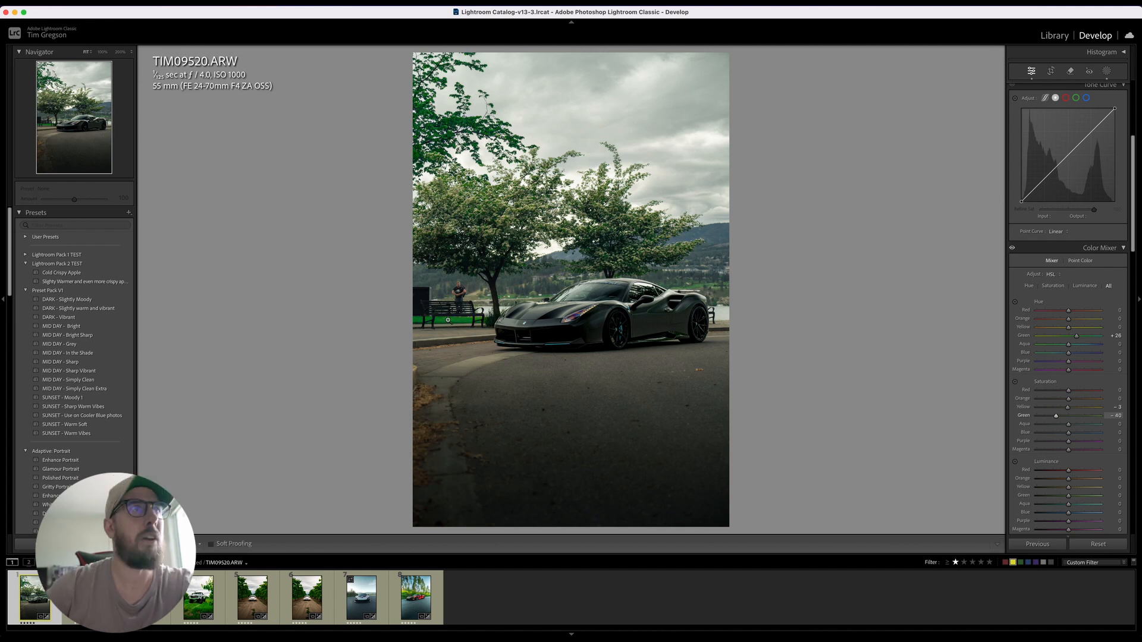
key("backslash")
key("backslash")
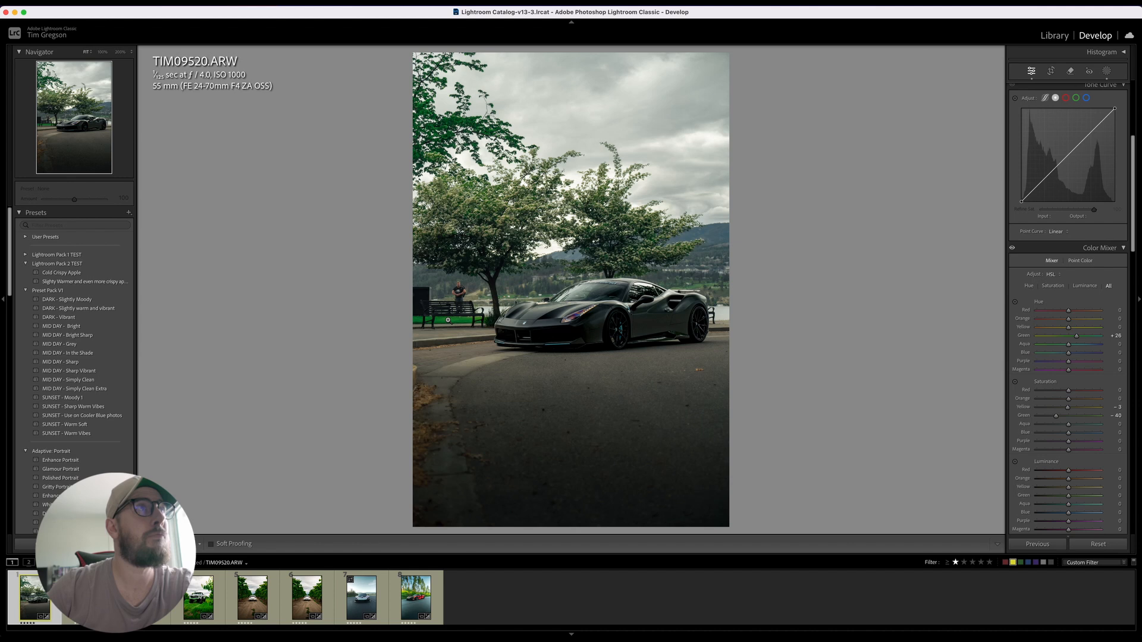
key("backslash")
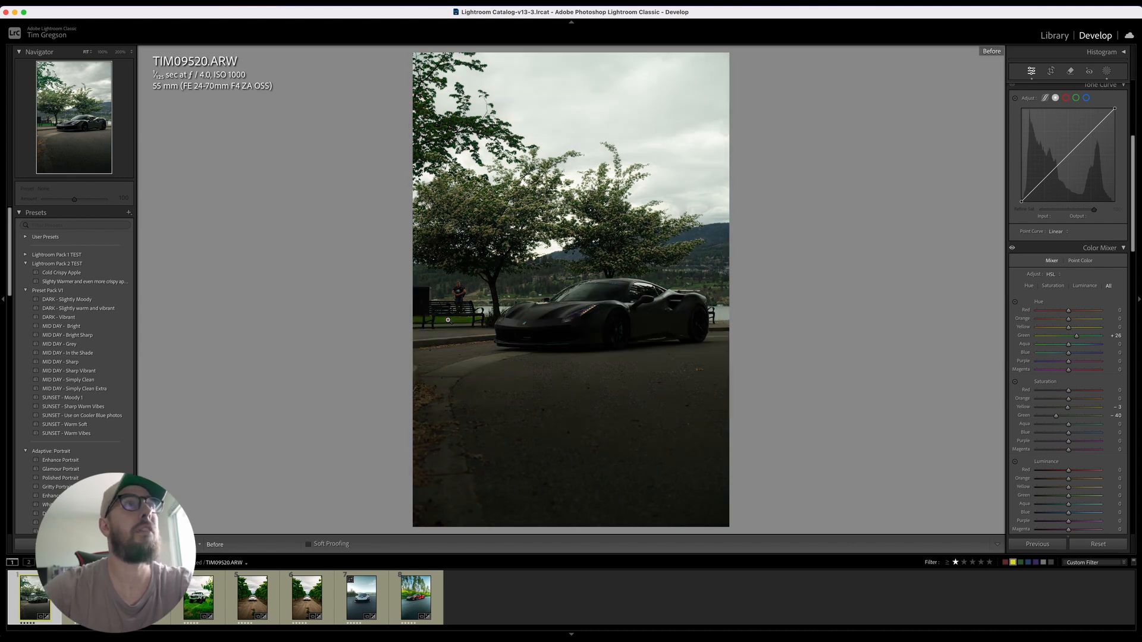
key("backslash")
- Shape the tone curve into a gentle S with a center point, shadows lowered to about 58 and highlights raised to about 194
scroll(1020, 388, "up", 1)
scroll(1020, 388, "up", 5)
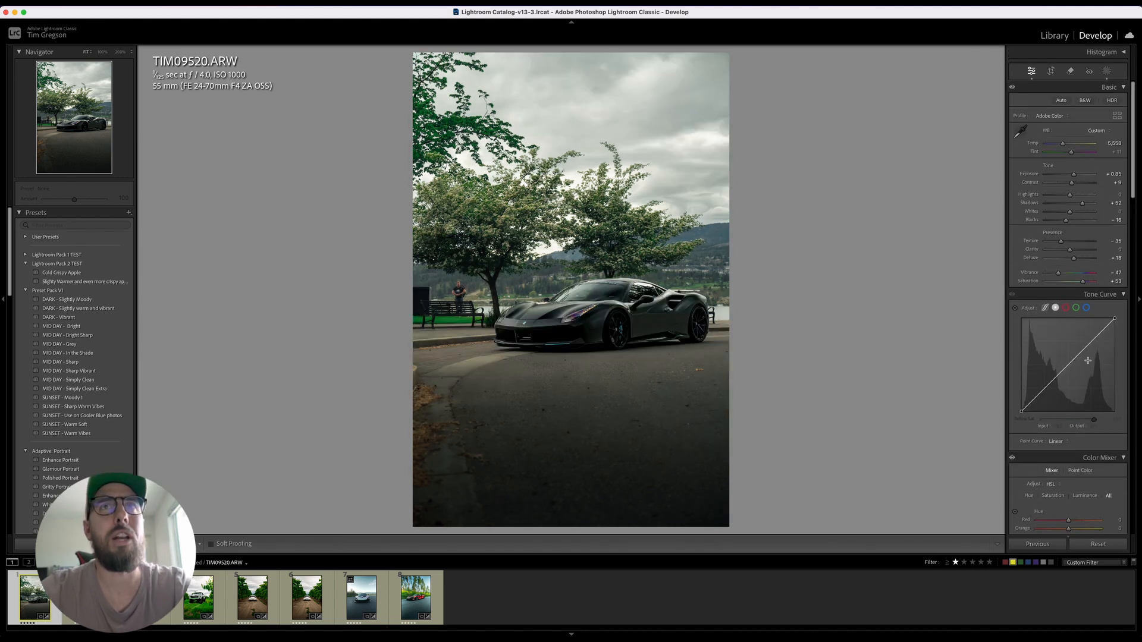
left_click_drag(1092, 340, 1069, 364)
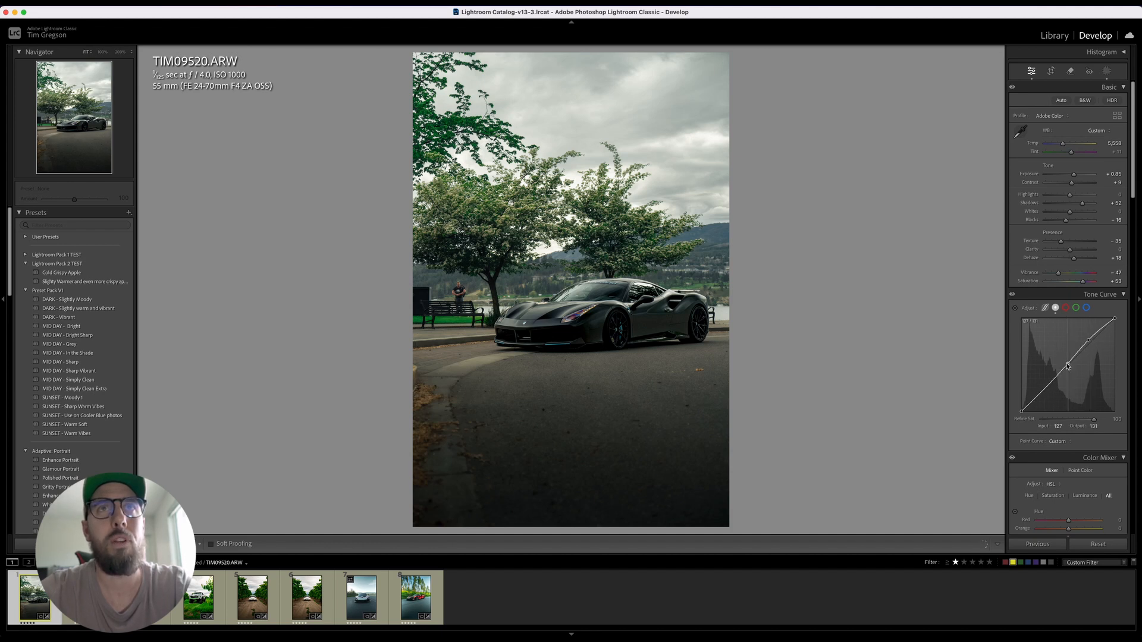
left_click(1045, 389)
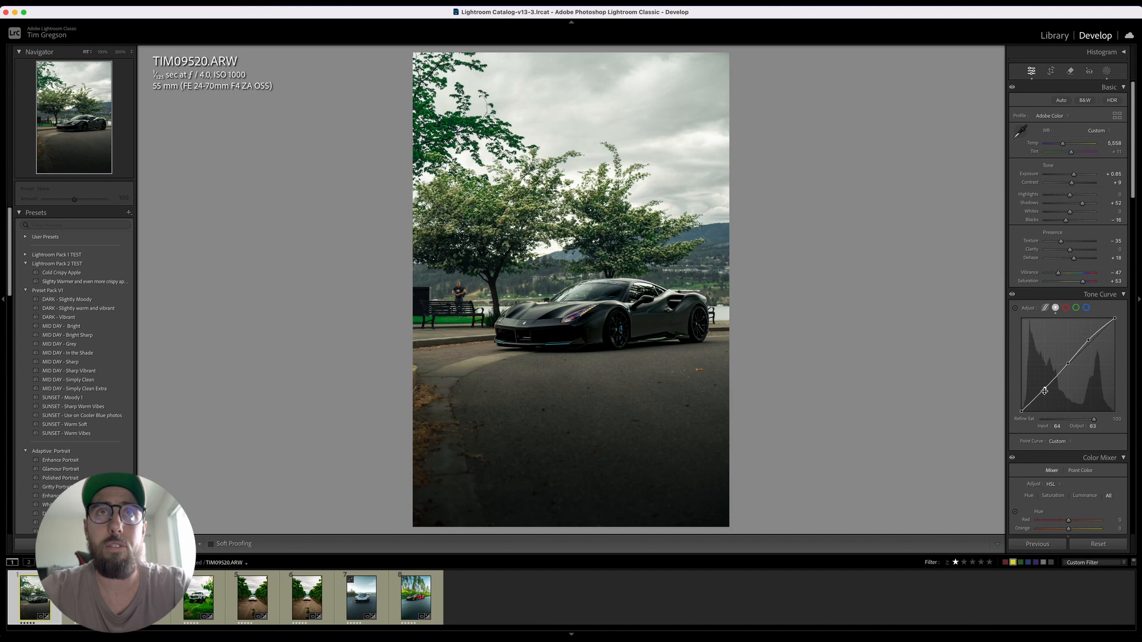
left_click_drag(1046, 392, 1045, 390)
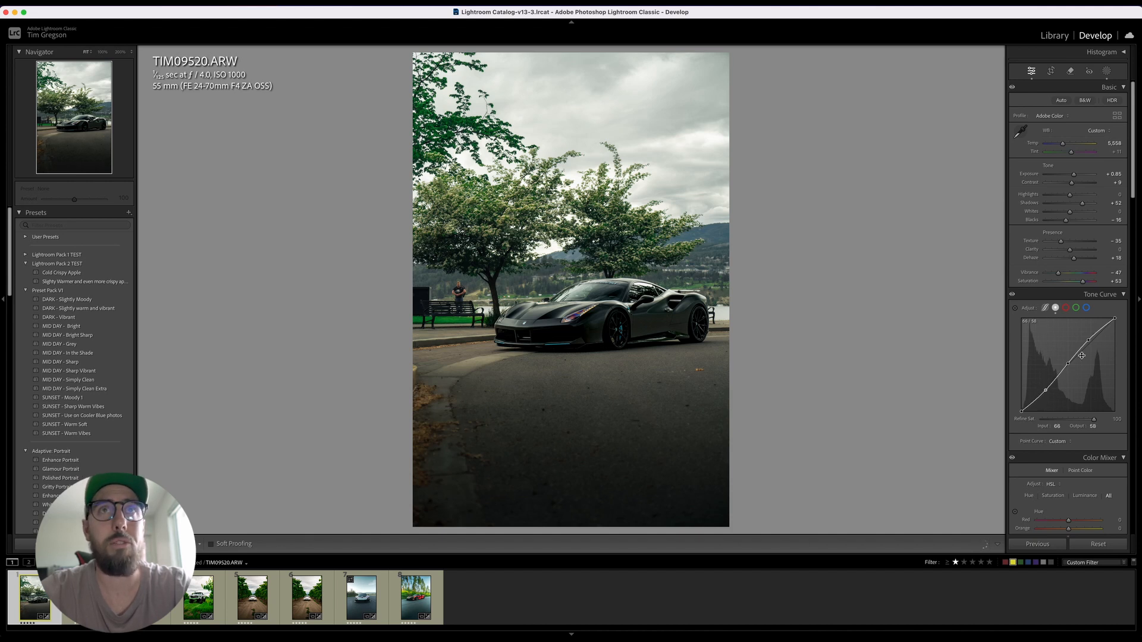
left_click_drag(1090, 341, 1089, 339)
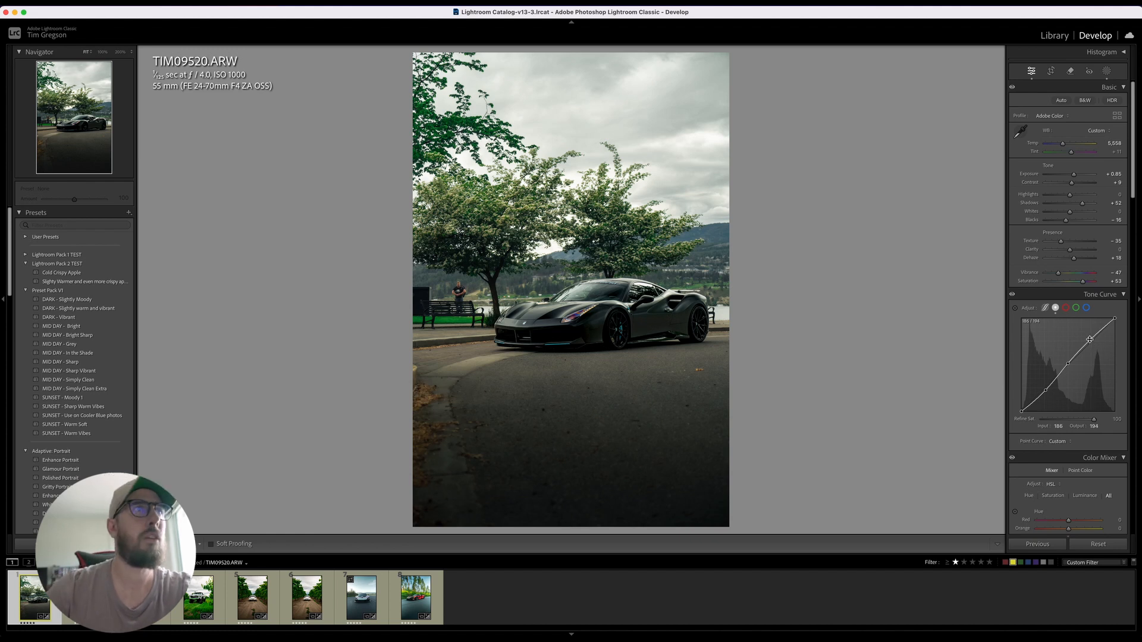
- Compare the edit with the original photo and reset the tone curve to linear
key("backslash")
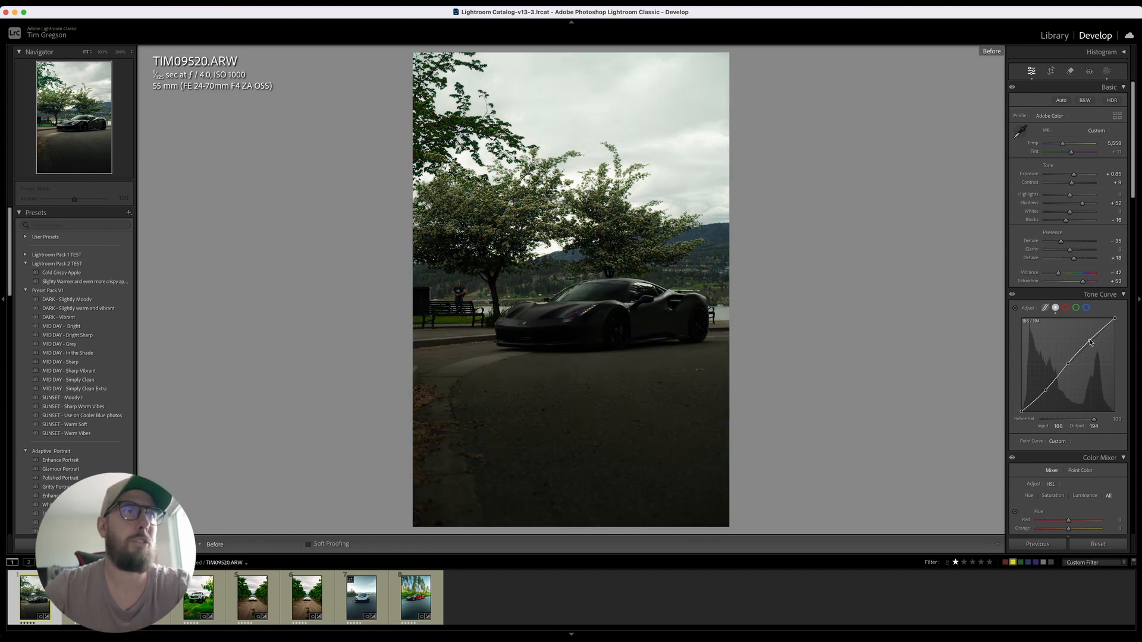
key("backslash")
key("backslash")
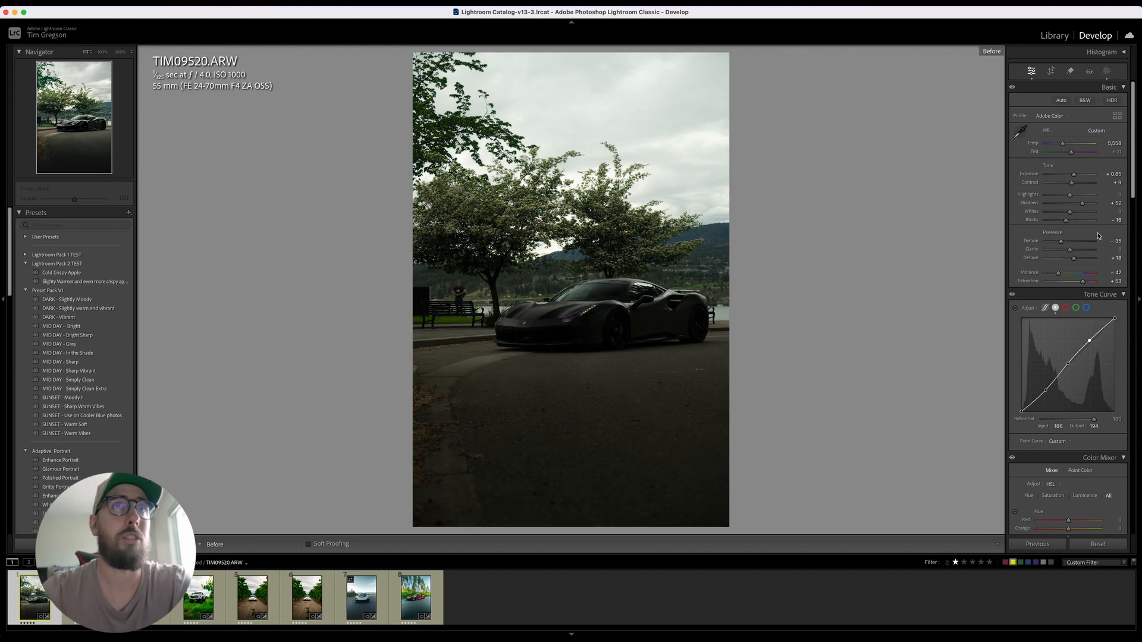
key("backslash")
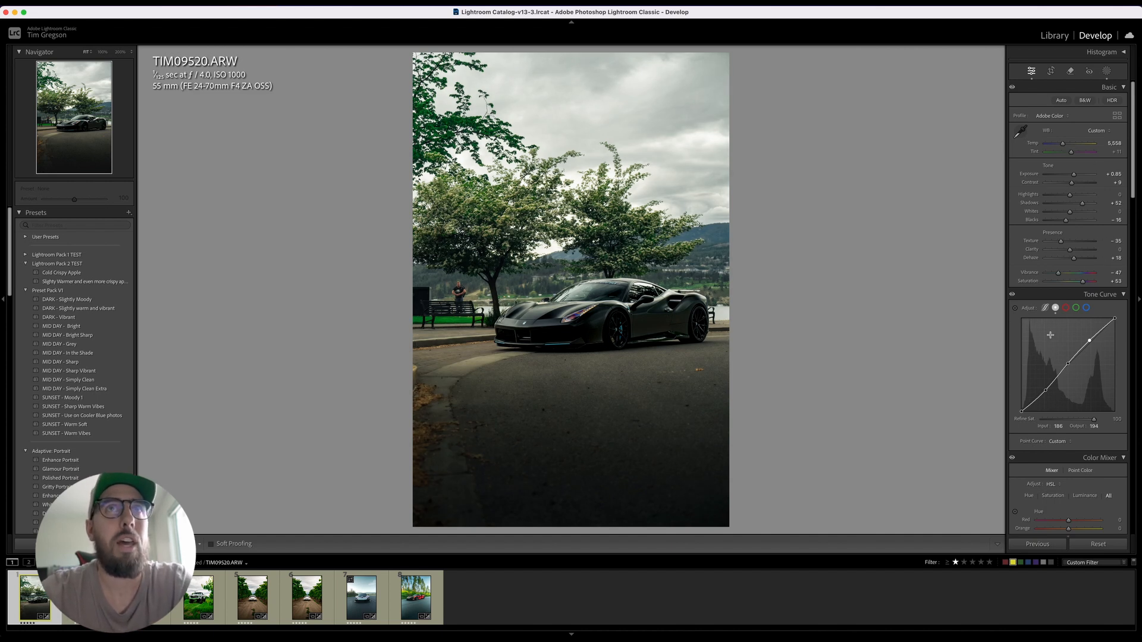
double_click(1027, 309)
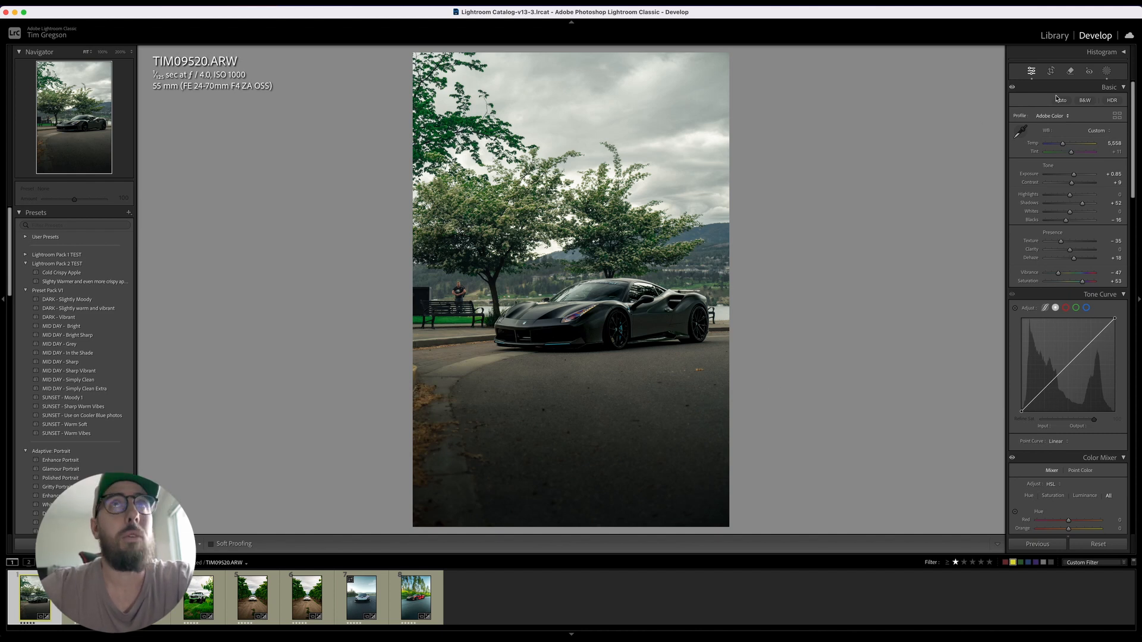
- Crop the photo to the 4 x 5 / 8 x 10 aspect ratio with an angle of 0.17 and compare it with the original
left_click(1088, 108)
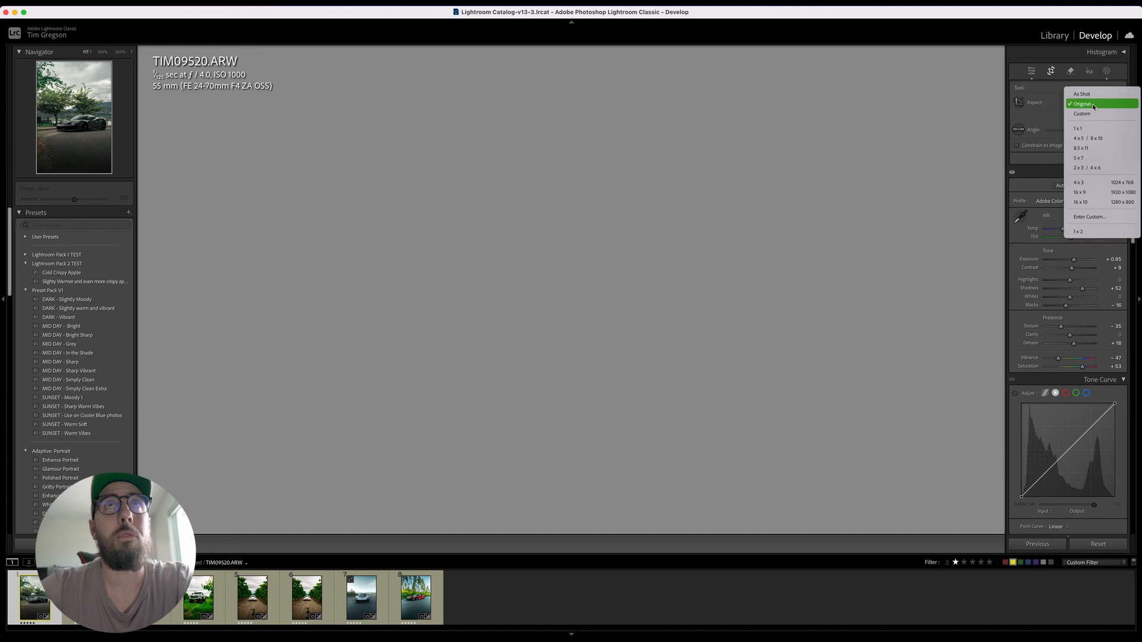
left_click(1106, 137)
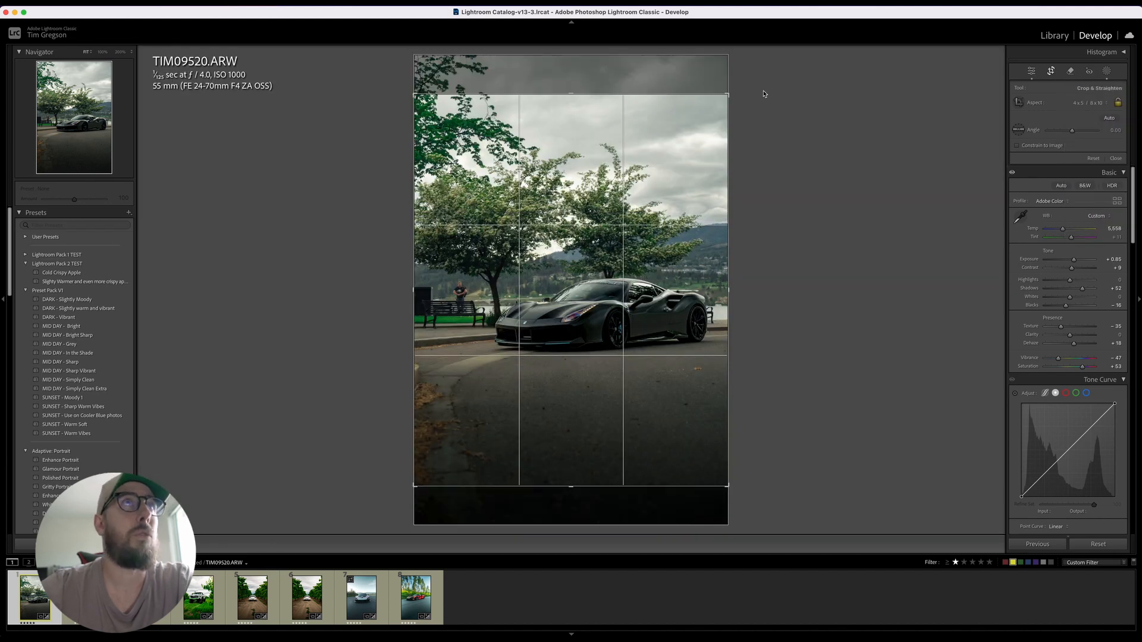
left_click_drag(754, 95, 754, 97)
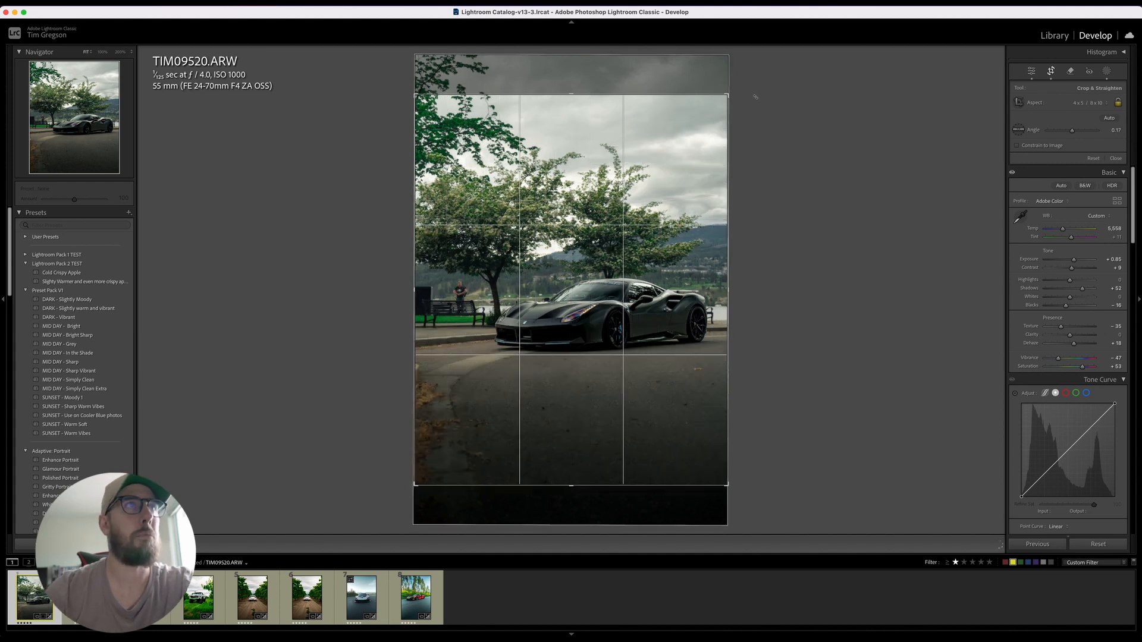
key("Return")
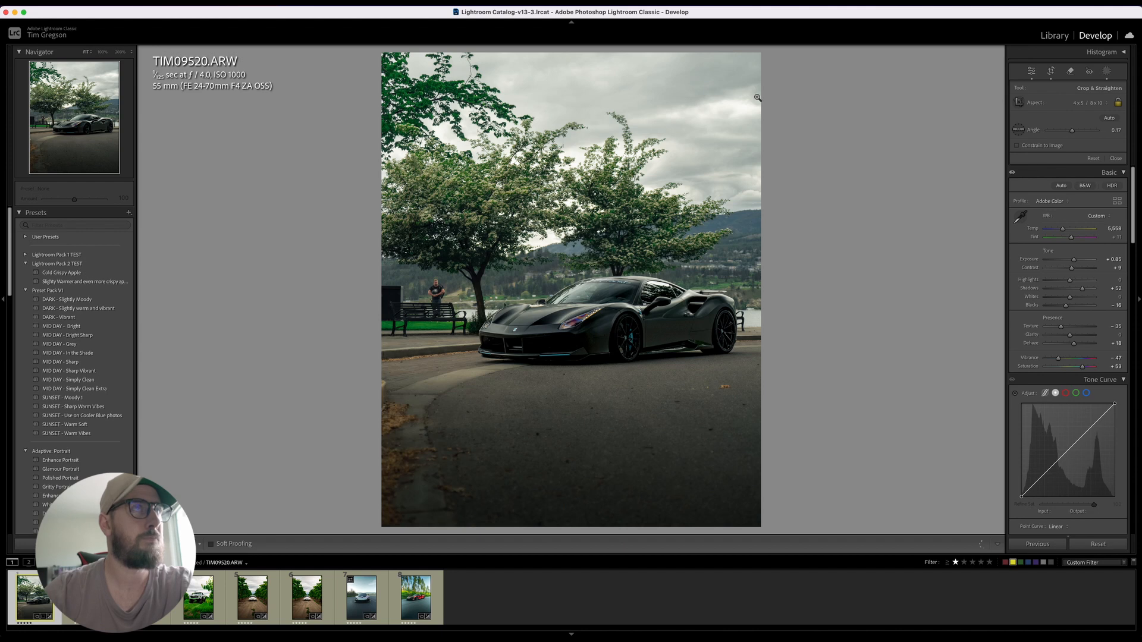
key("backslash")
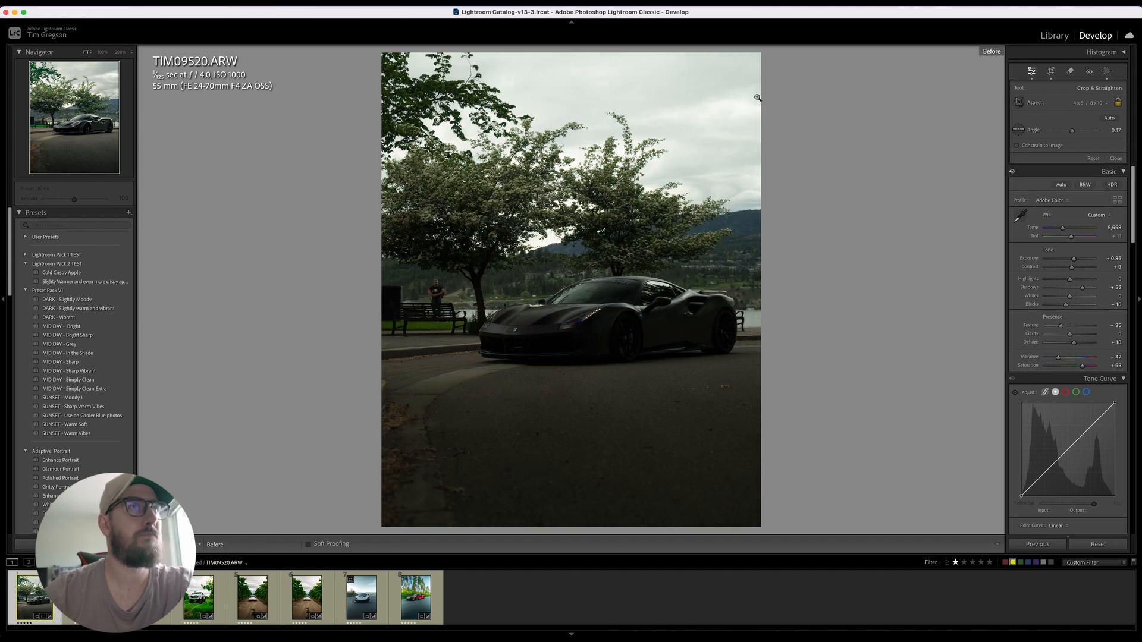
key("backslash")
key("backslash")
key("backslash")
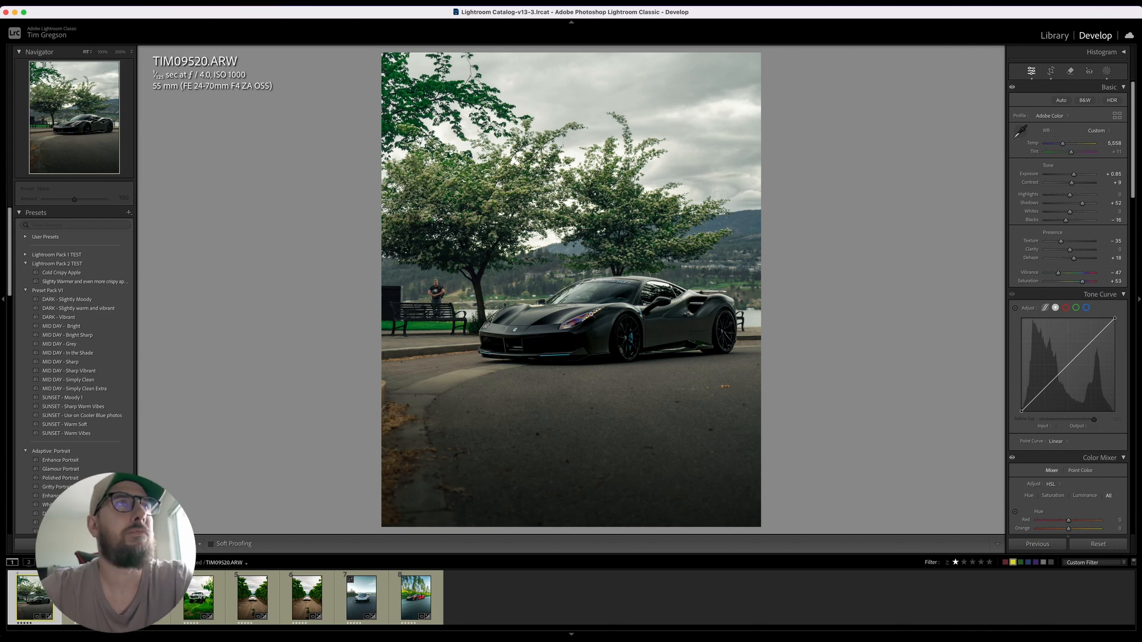
- Inspect the headlight area up close, set luminance noise reduction to 30 and the sharpening amount to 65
left_click(590, 315)
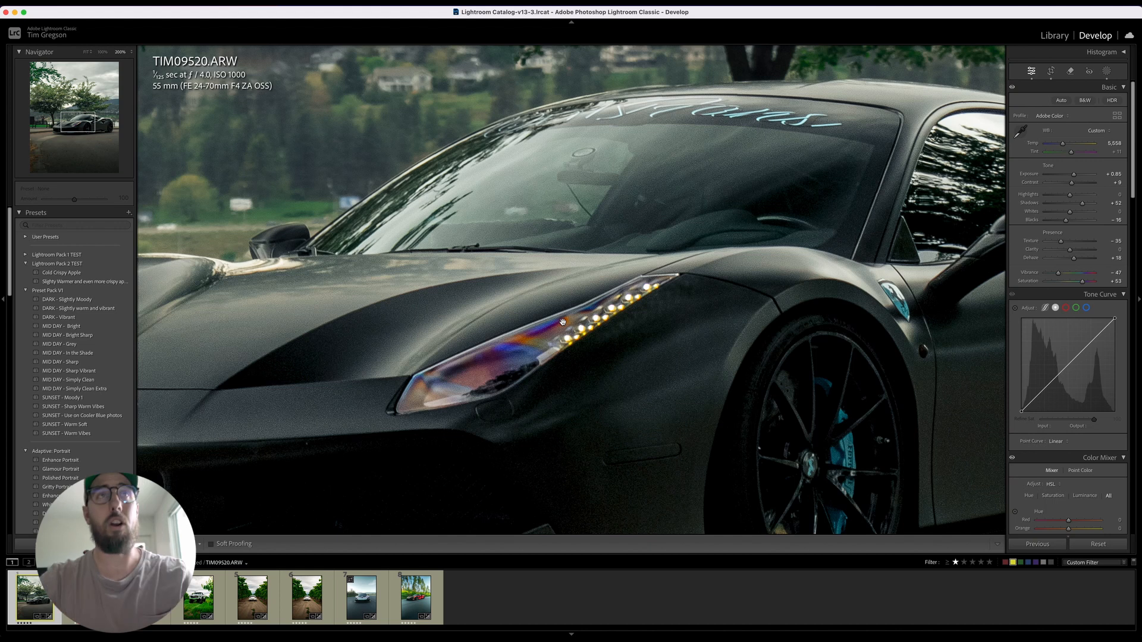
scroll(1089, 342, "down", 5)
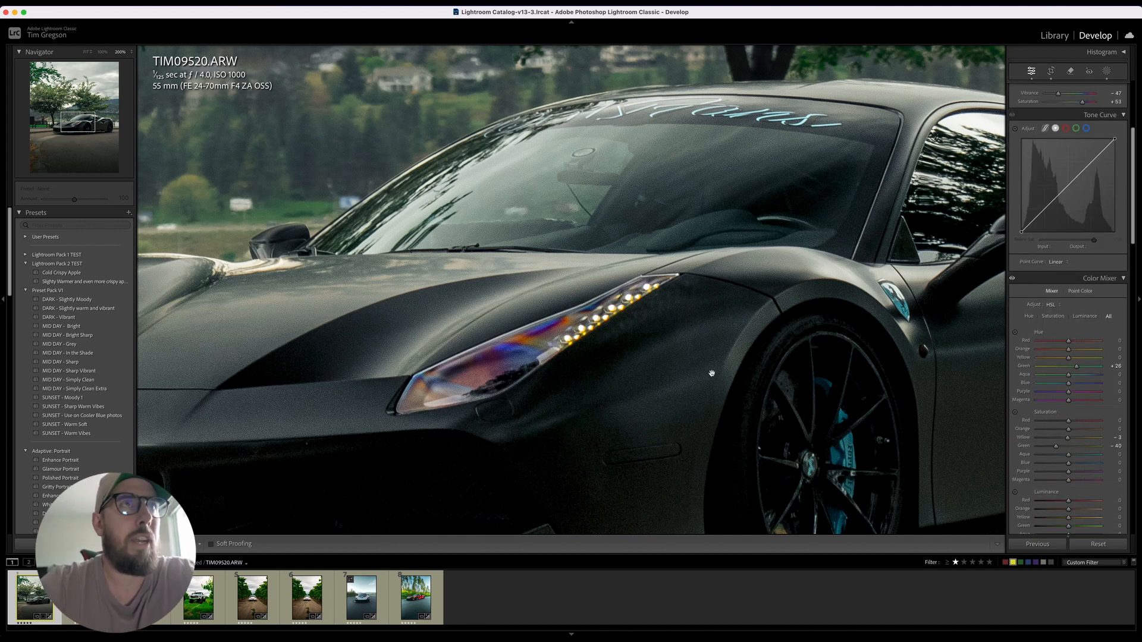
scroll(1064, 443, "down", 10)
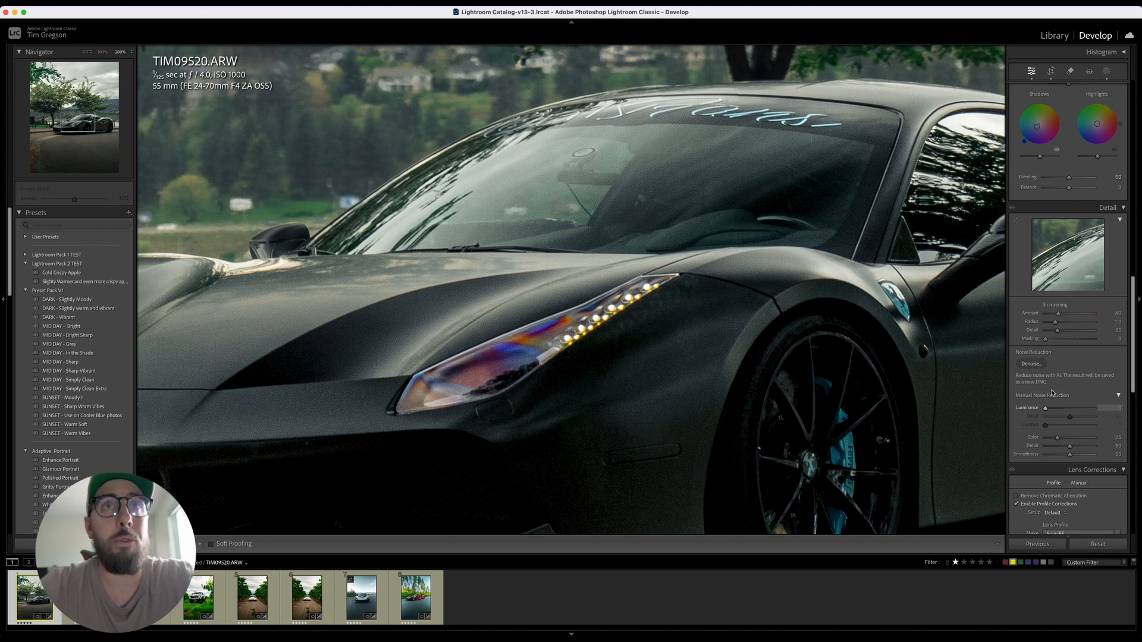
left_click(1060, 409)
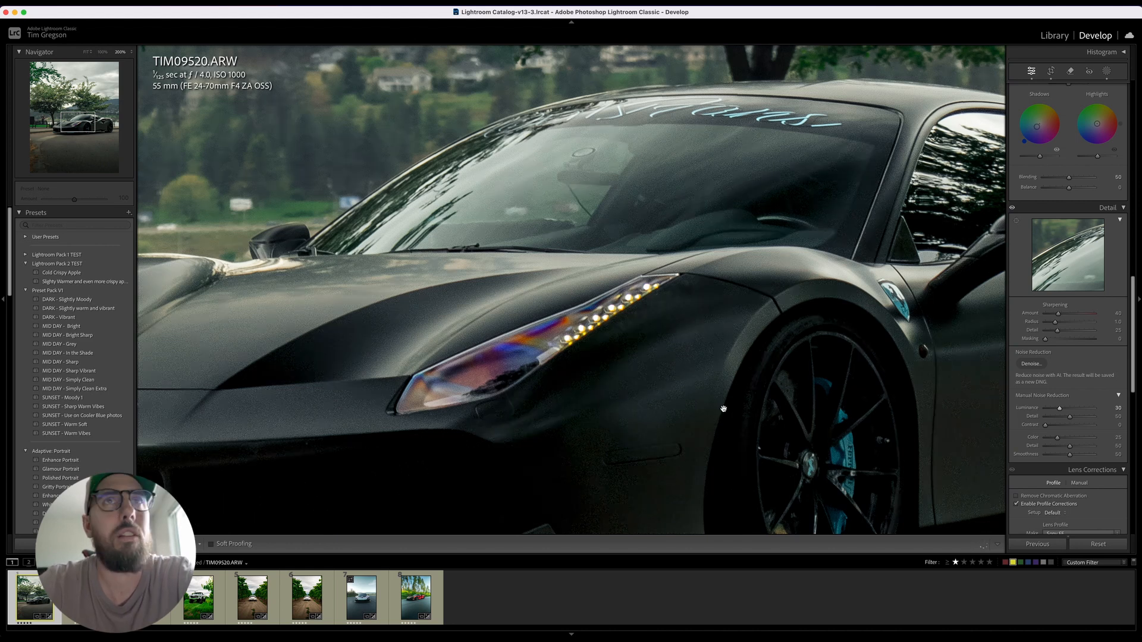
left_click(1066, 316)
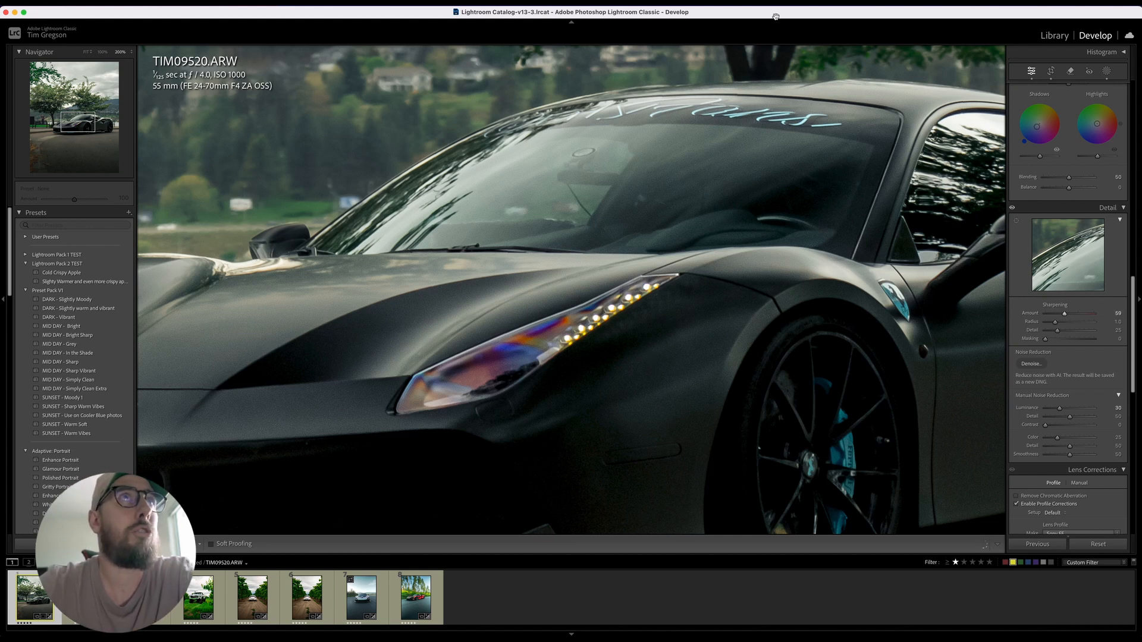
key("z")
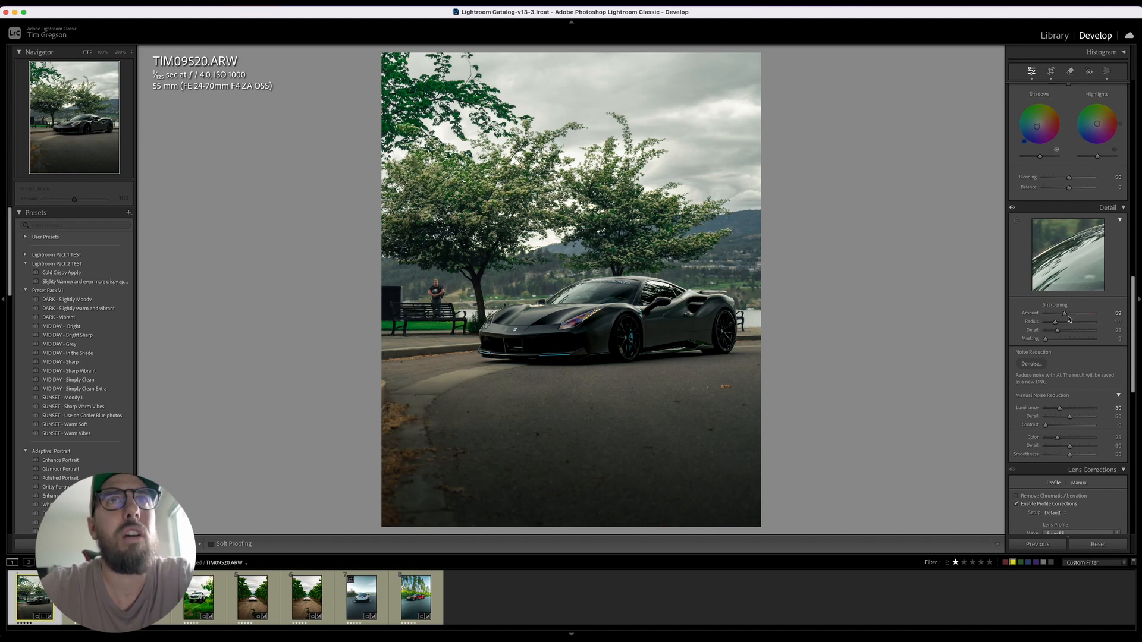
left_click_drag(1066, 317, 1067, 317)
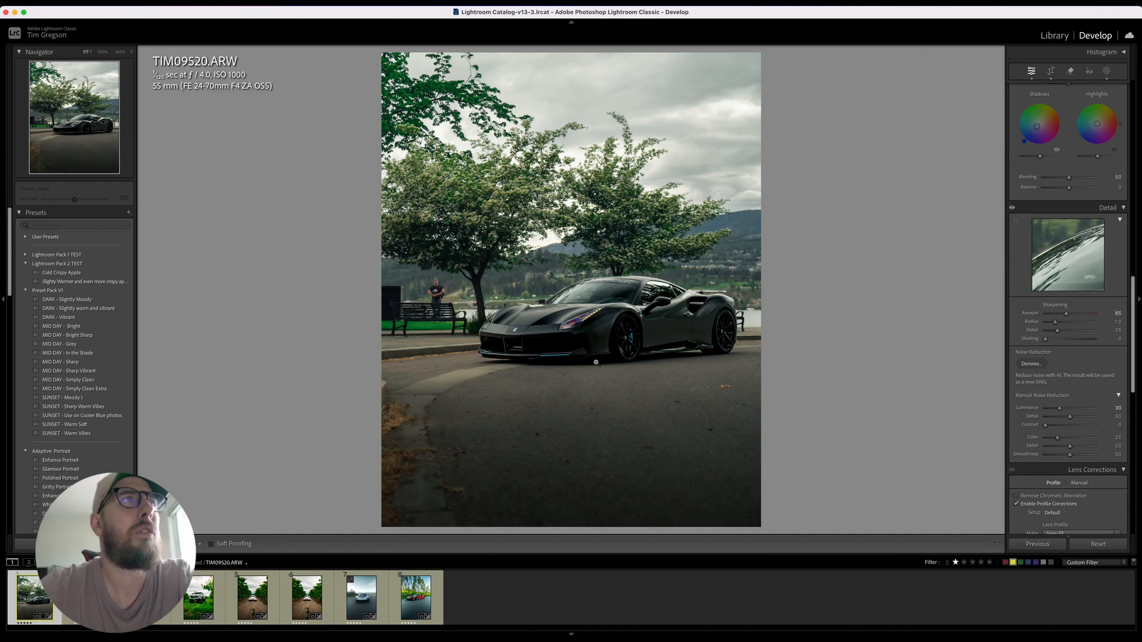
- Send the edited photo to Adobe Photoshop 2024 for further editing and switch to it
right_click(595, 362)
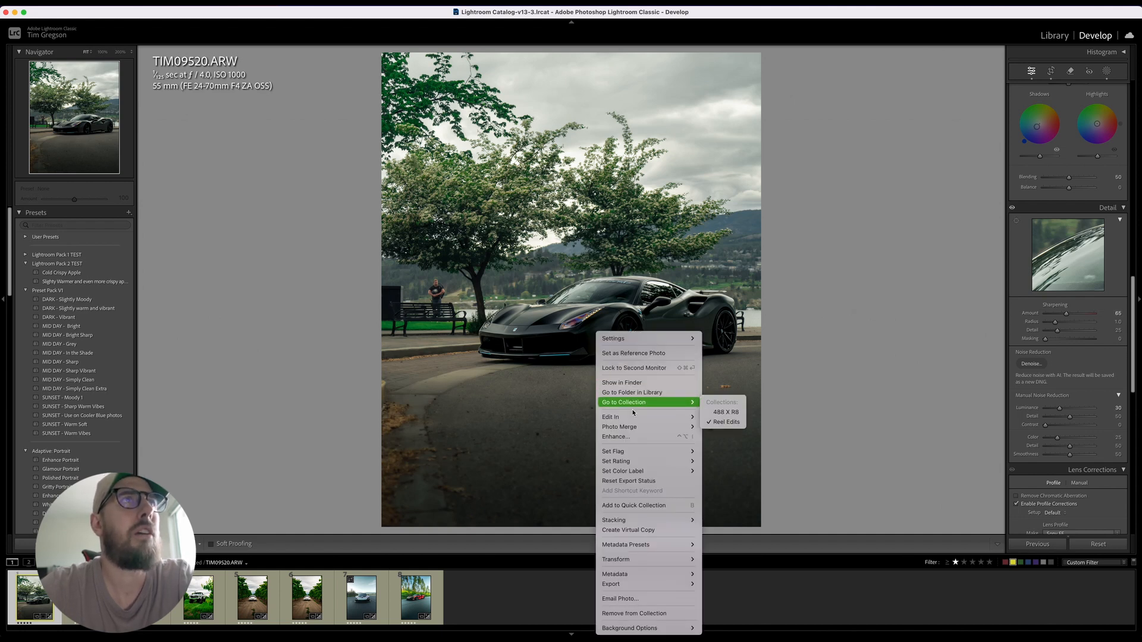
mouse_move(637, 420)
left_click(720, 417)
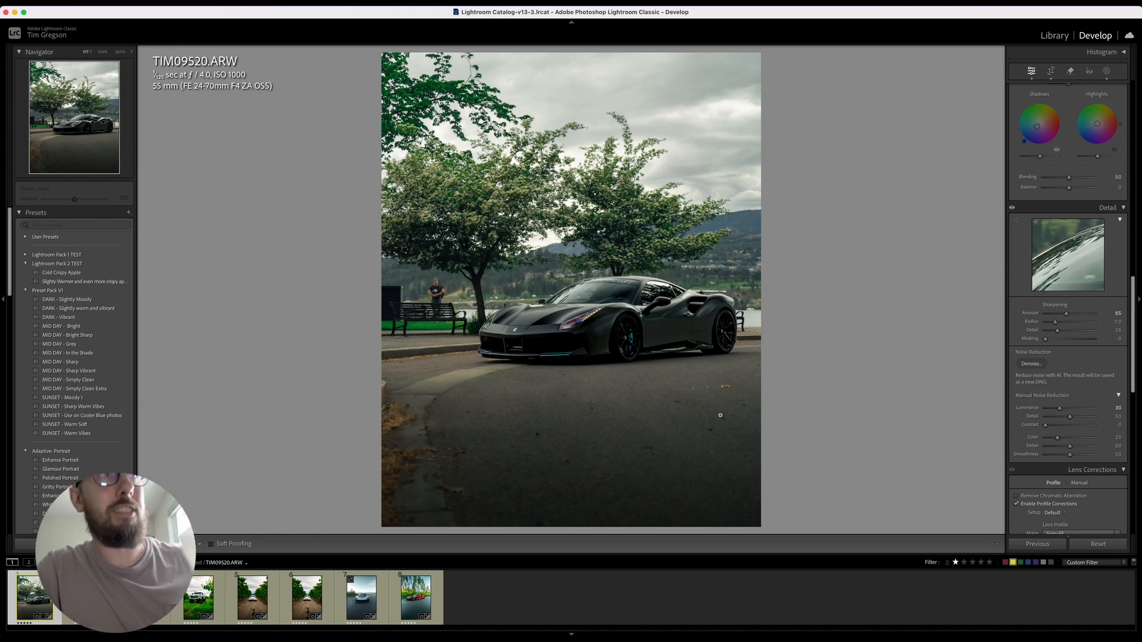
key("super+Tab")
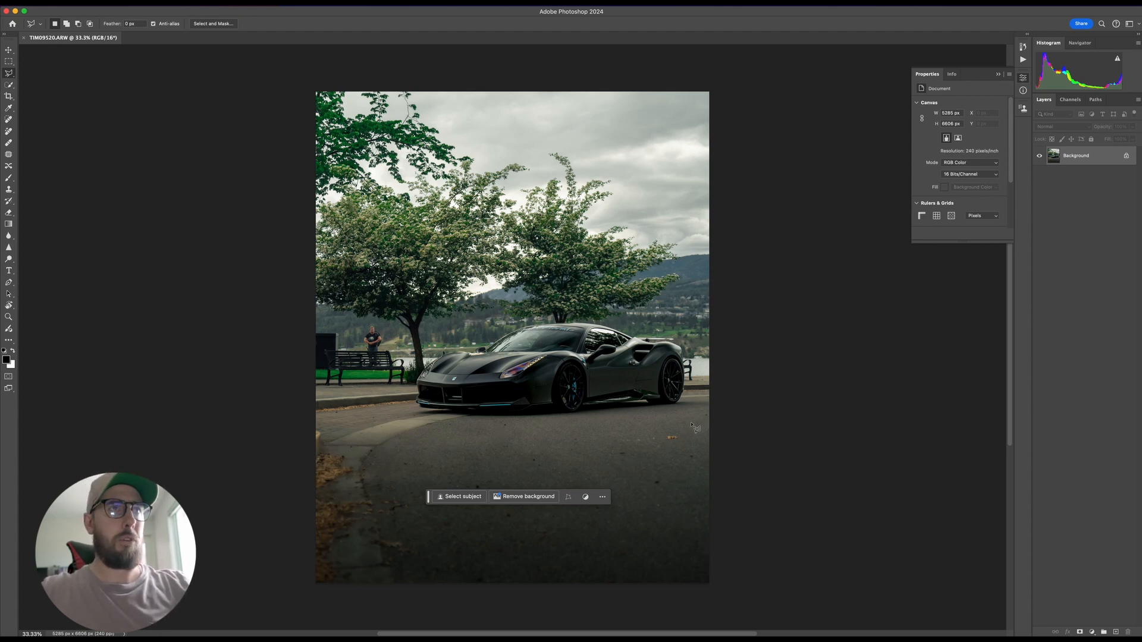
- Remove the spots and fallen leaves from the road in front of the car with the content-aware Spot Healing Brush
key("j")
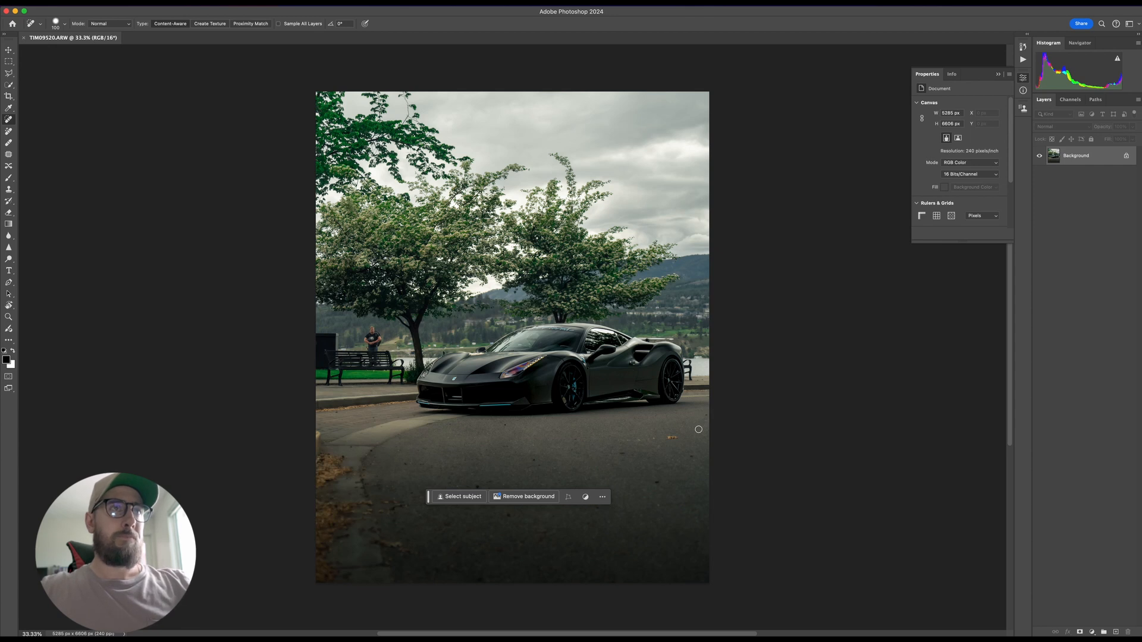
left_click(691, 457)
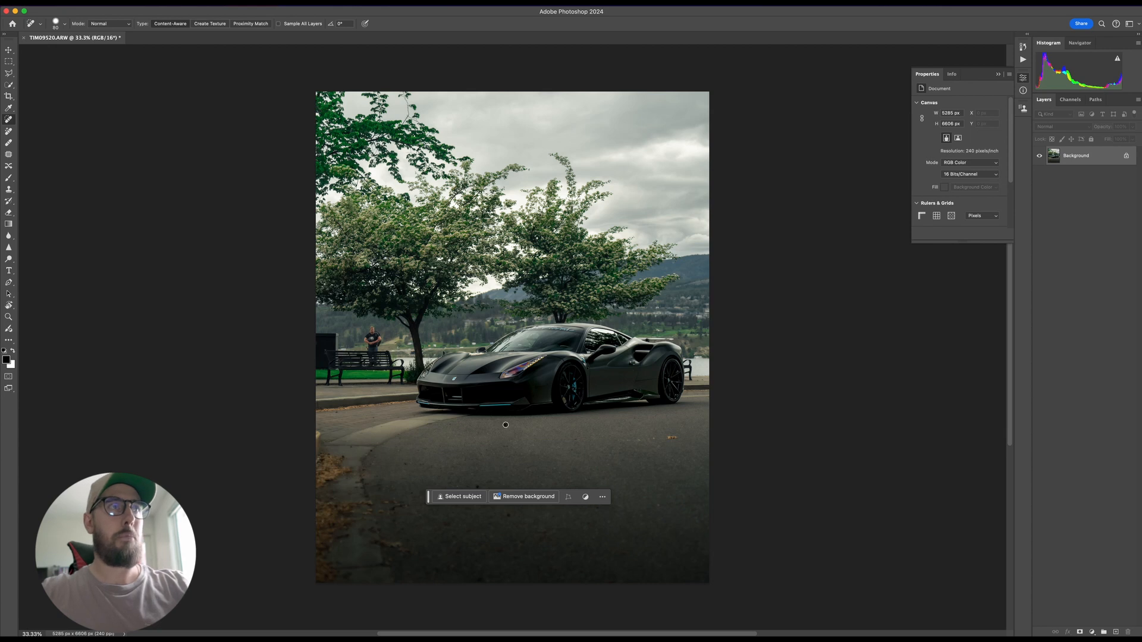
left_click_drag(426, 501, 671, 601)
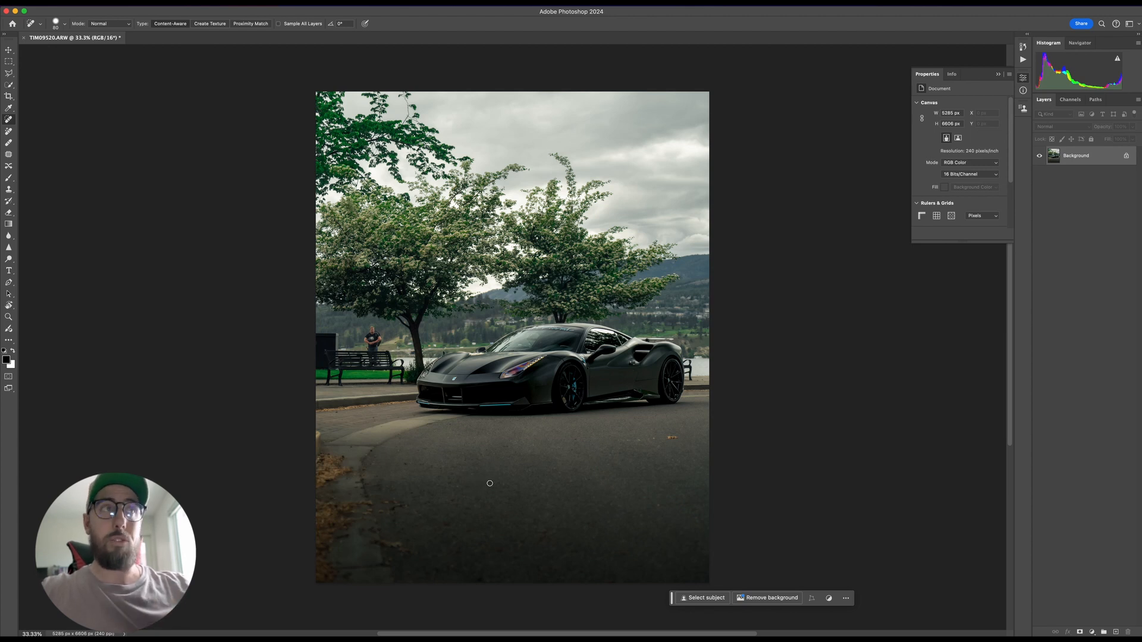
left_click_drag(488, 482, 494, 483)
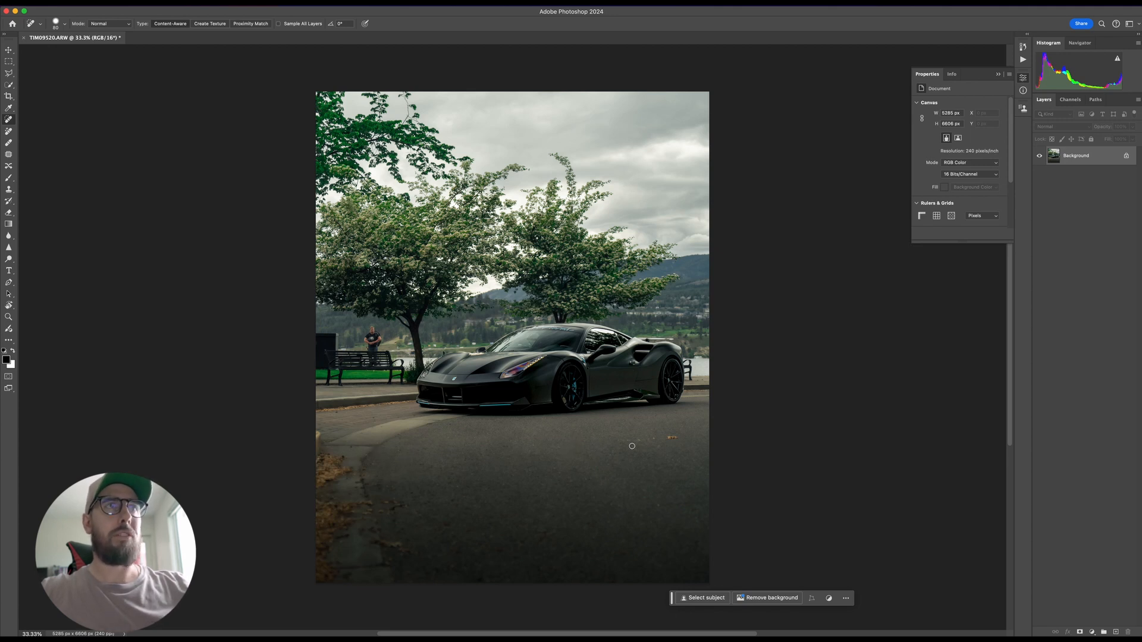
left_click_drag(619, 441, 661, 449)
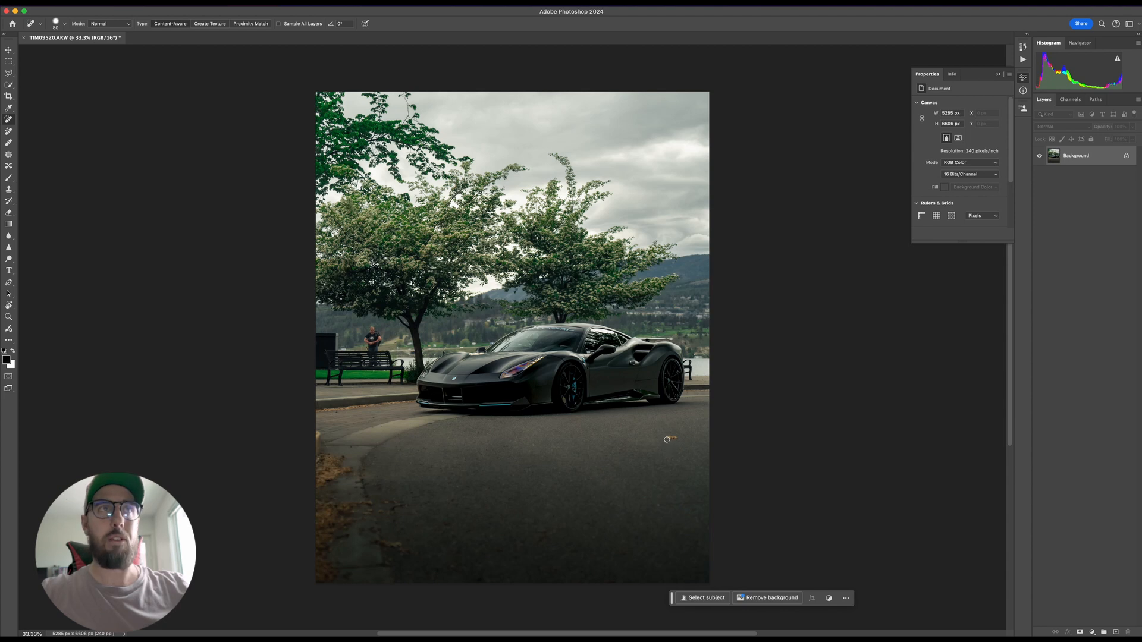
left_click_drag(667, 439, 681, 439)
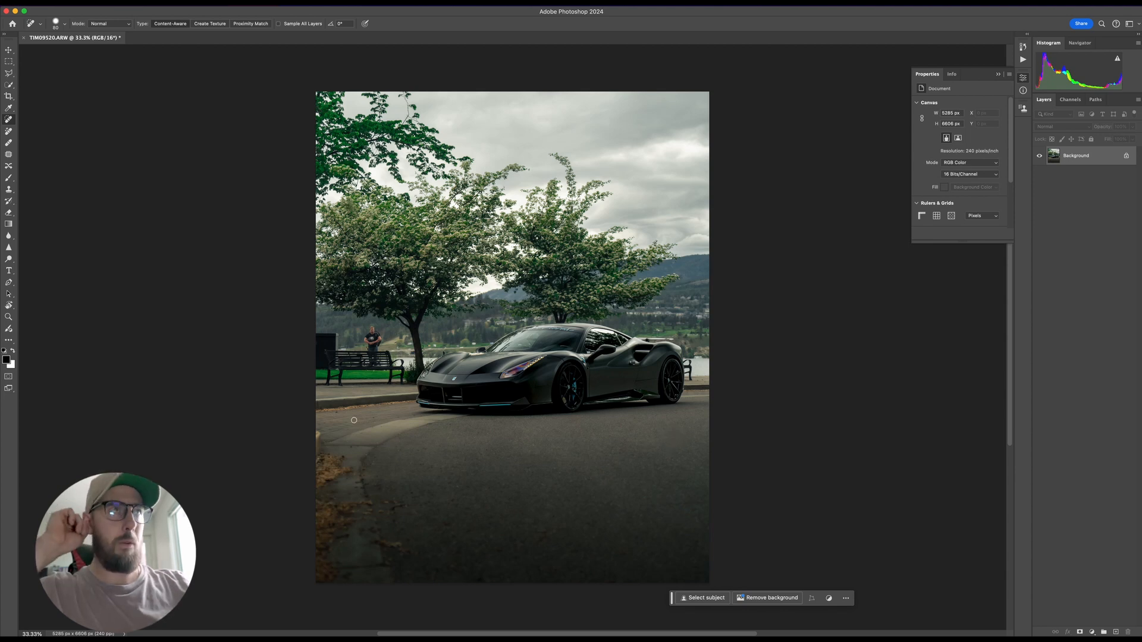
- Outline the man standing behind the bench, including his backpack, with a closed Polygonal Lasso selection ending at the bench's top rail
key("l")
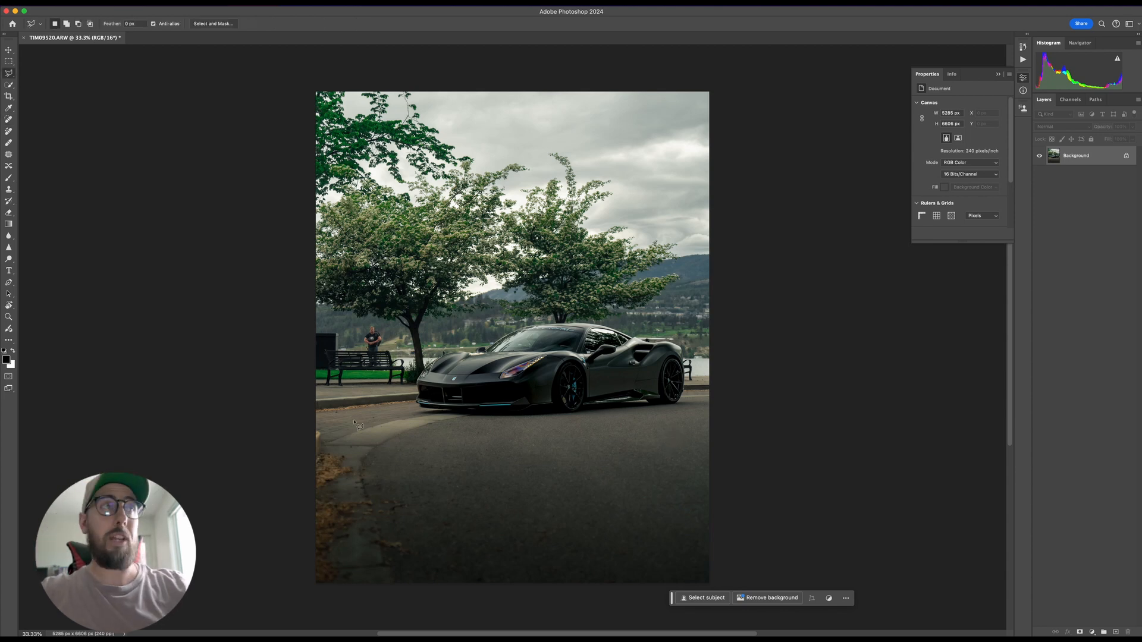
key("super+plus")
key("super+plus")
key("super+plus")
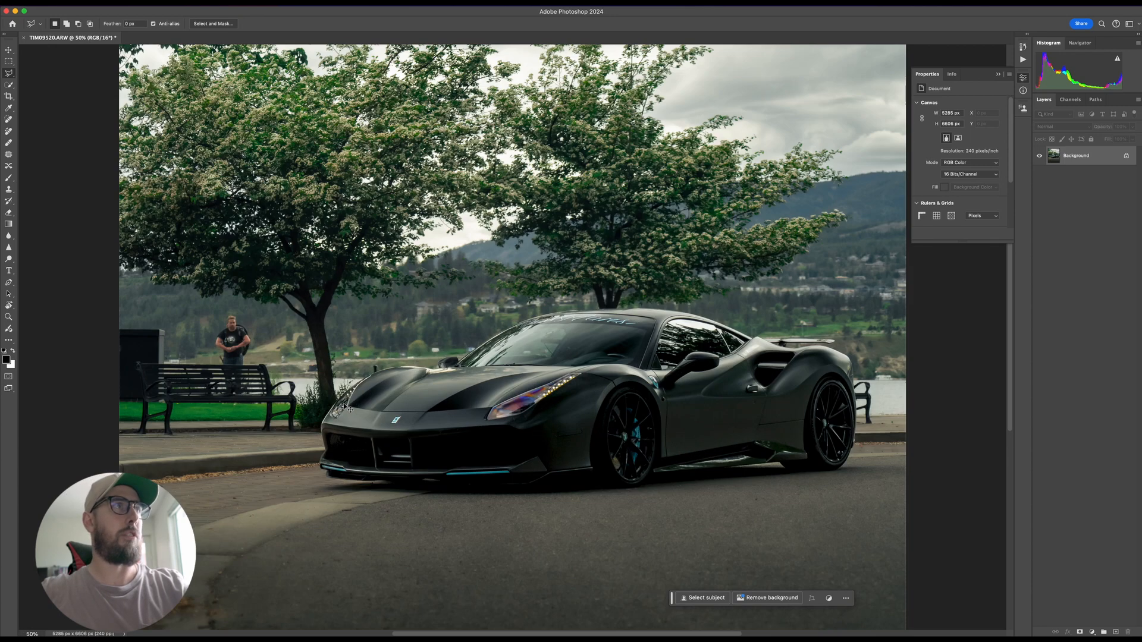
scroll(344, 405, "left", 4)
scroll(345, 407, "left", 5)
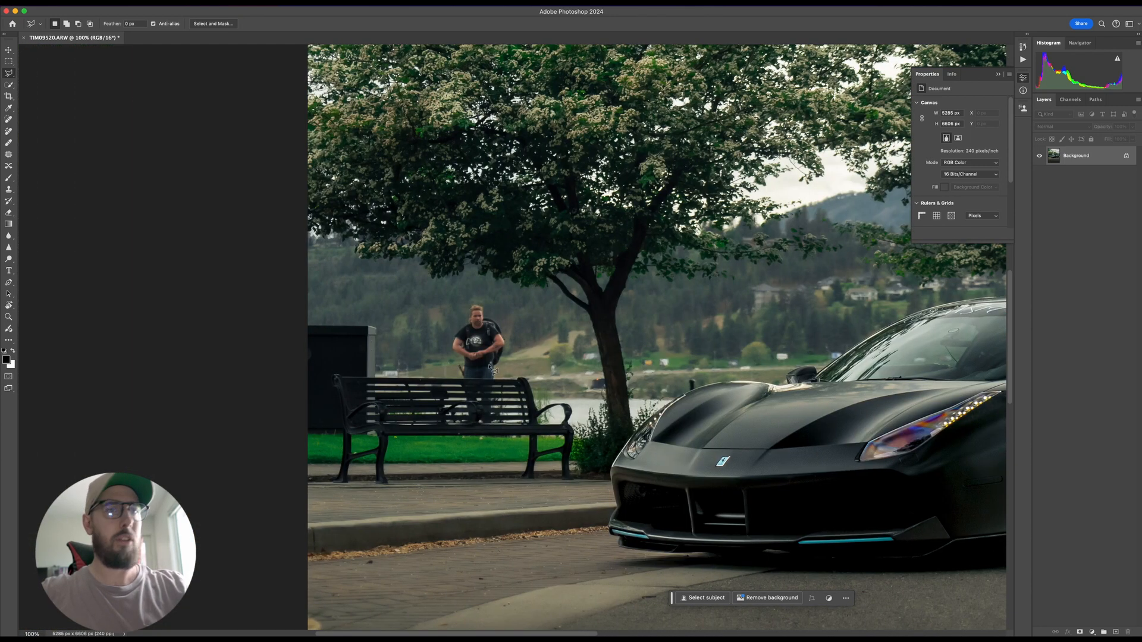
key("super+plus")
key("super+plus")
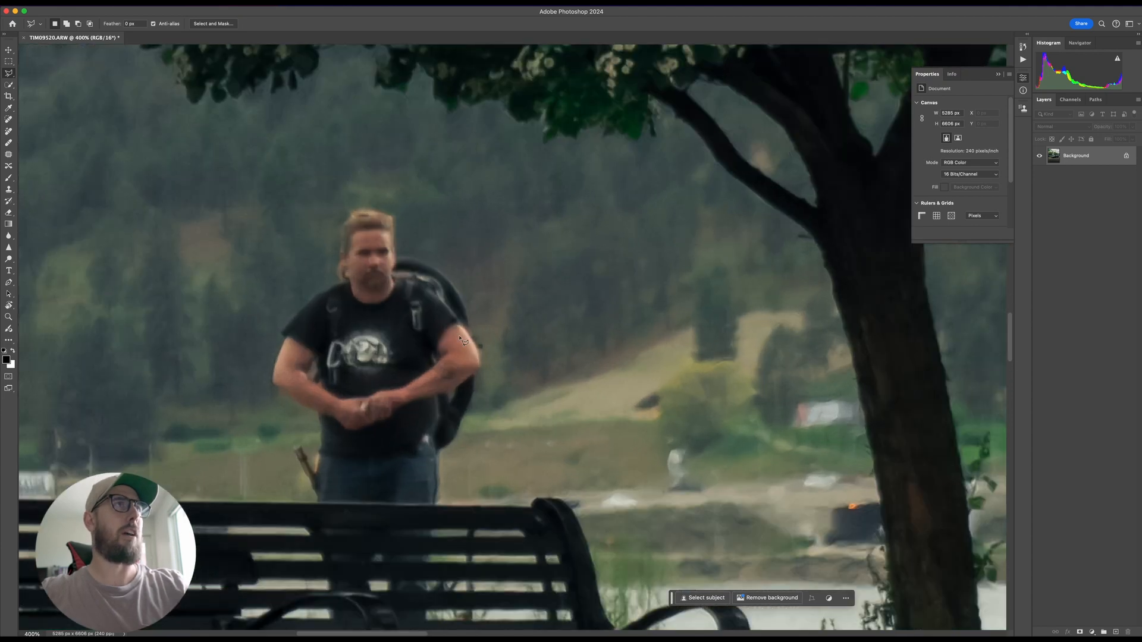
left_click_drag(445, 336, 518, 378)
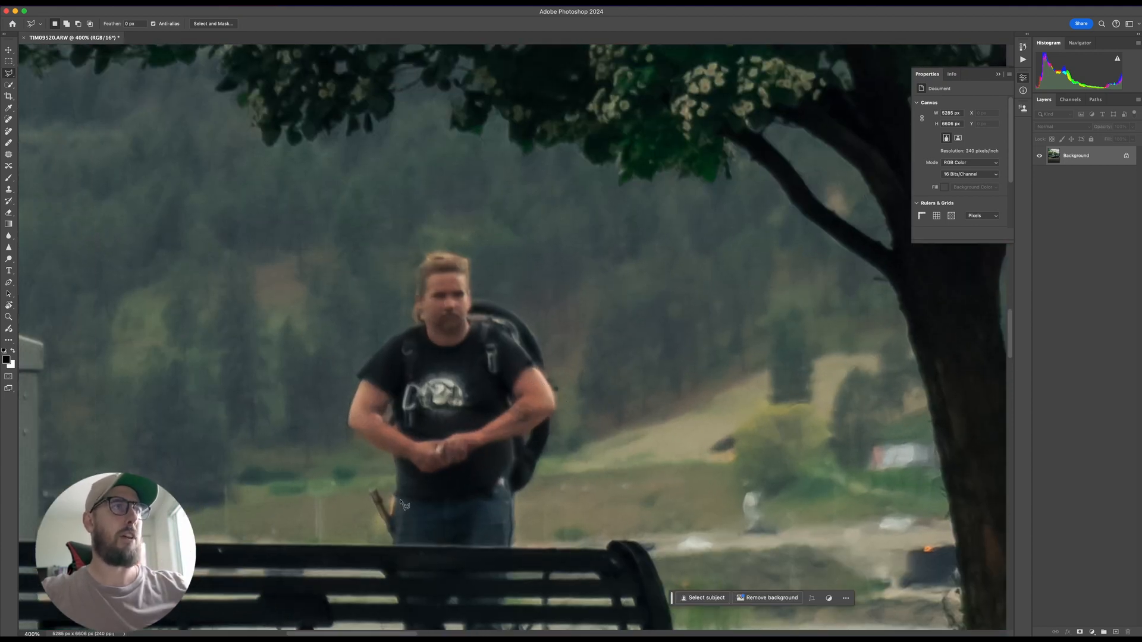
key("super+minus")
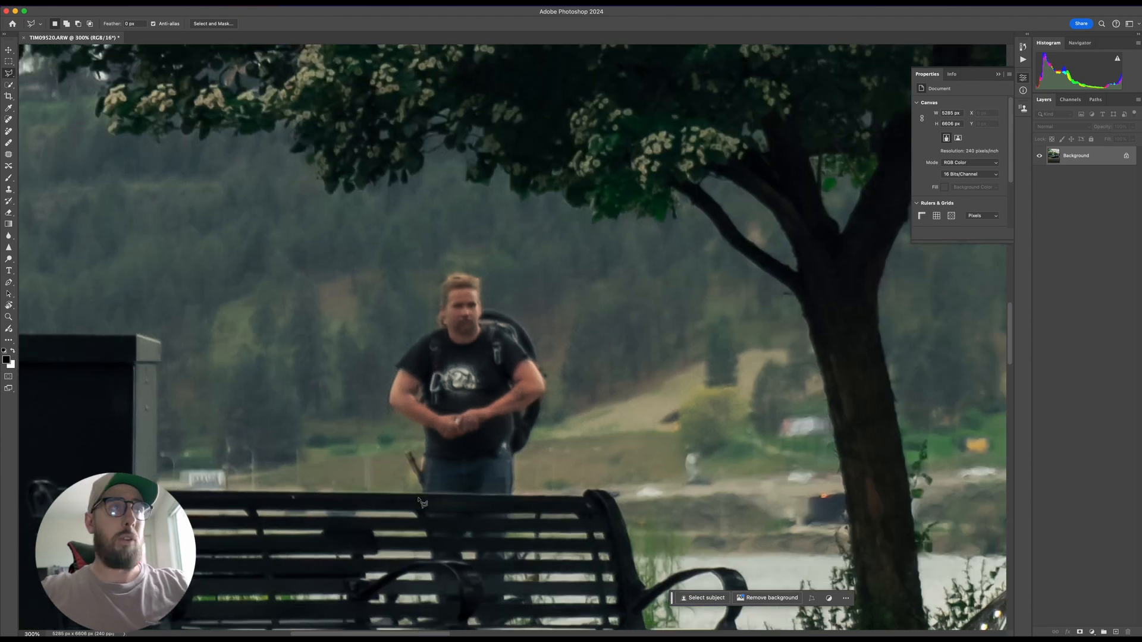
left_click(396, 345)
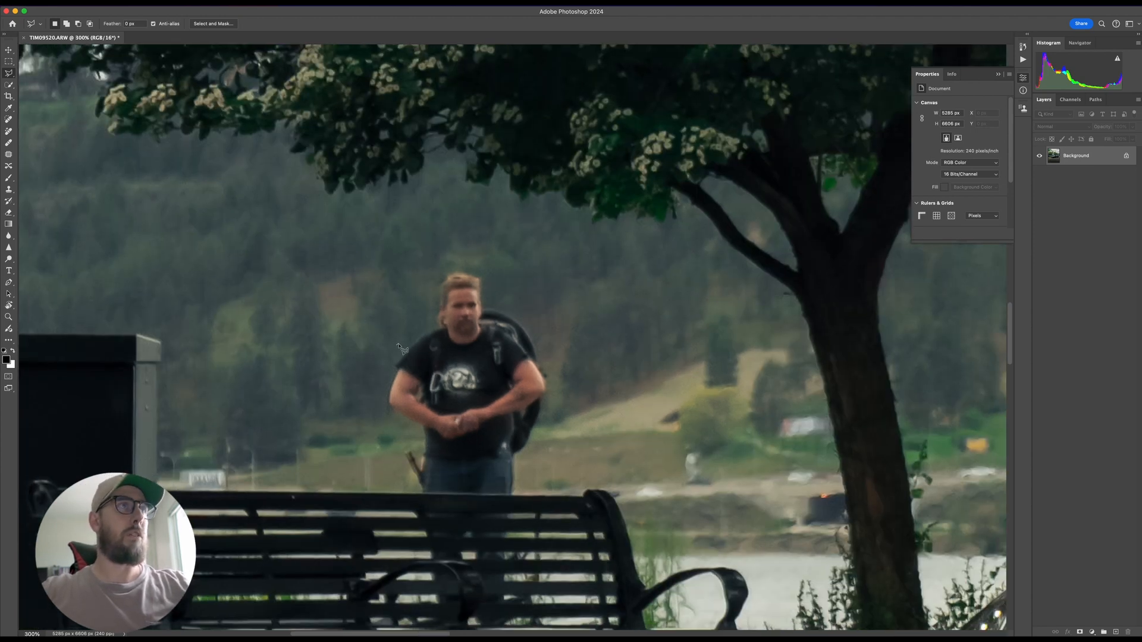
left_click(432, 328)
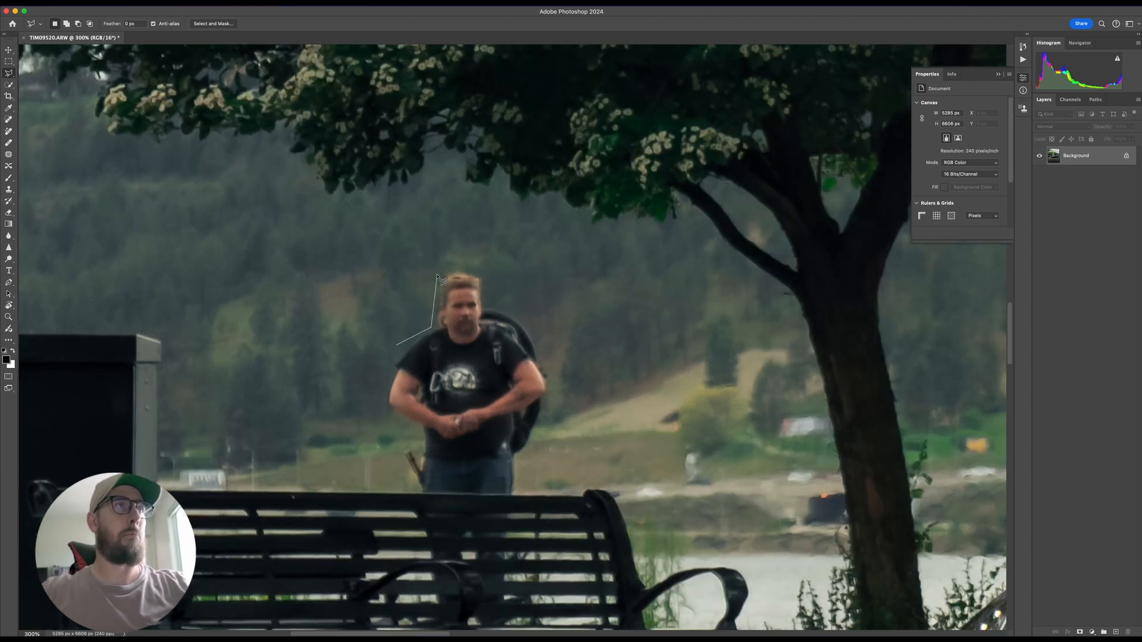
left_click(436, 275)
left_click(451, 259)
left_click(489, 269)
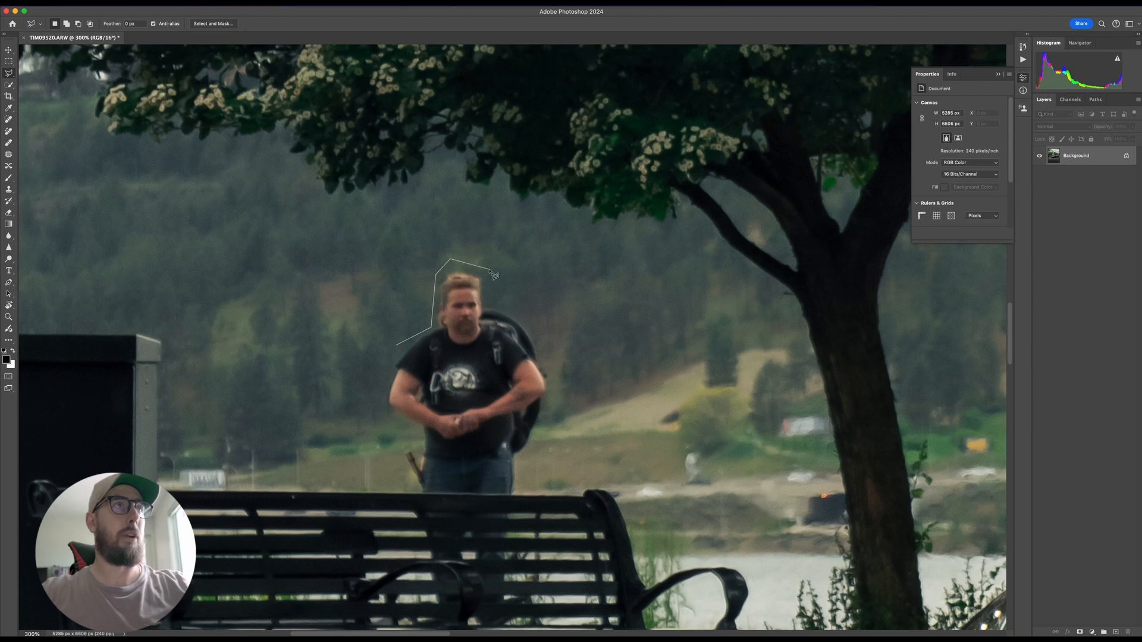
left_click(488, 300)
left_click(533, 318)
left_click(560, 364)
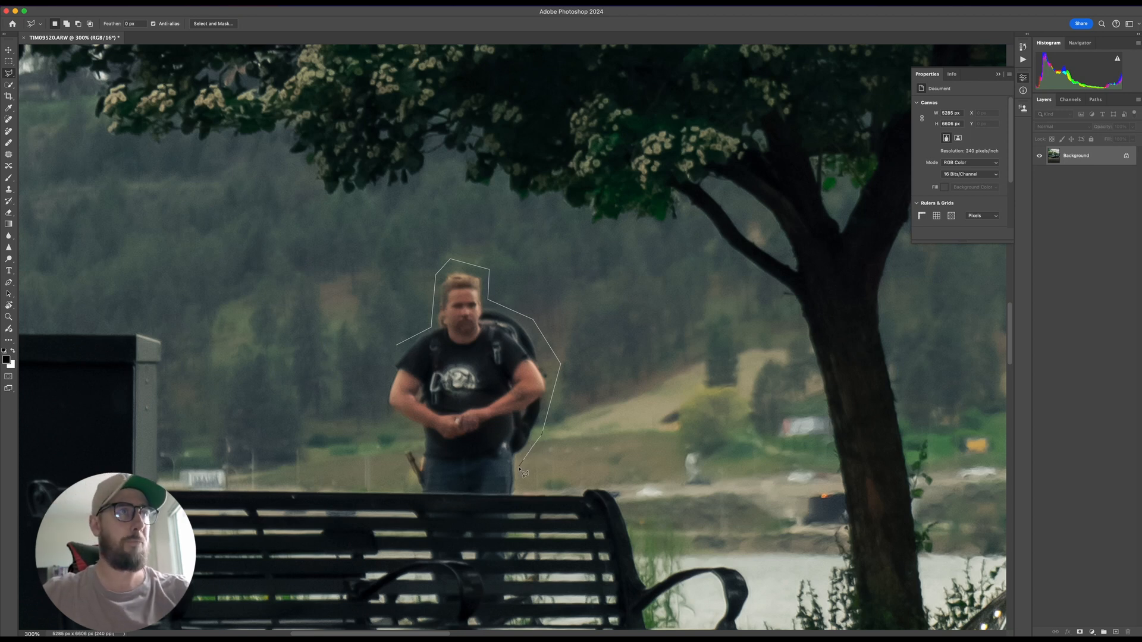
left_click(516, 494)
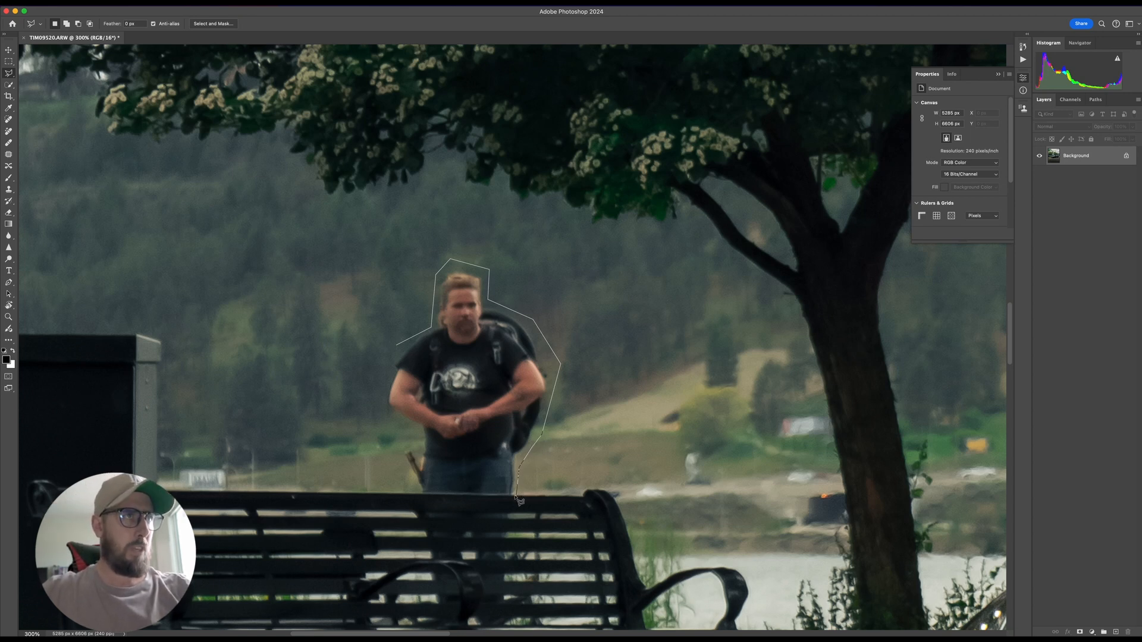
left_click(409, 495)
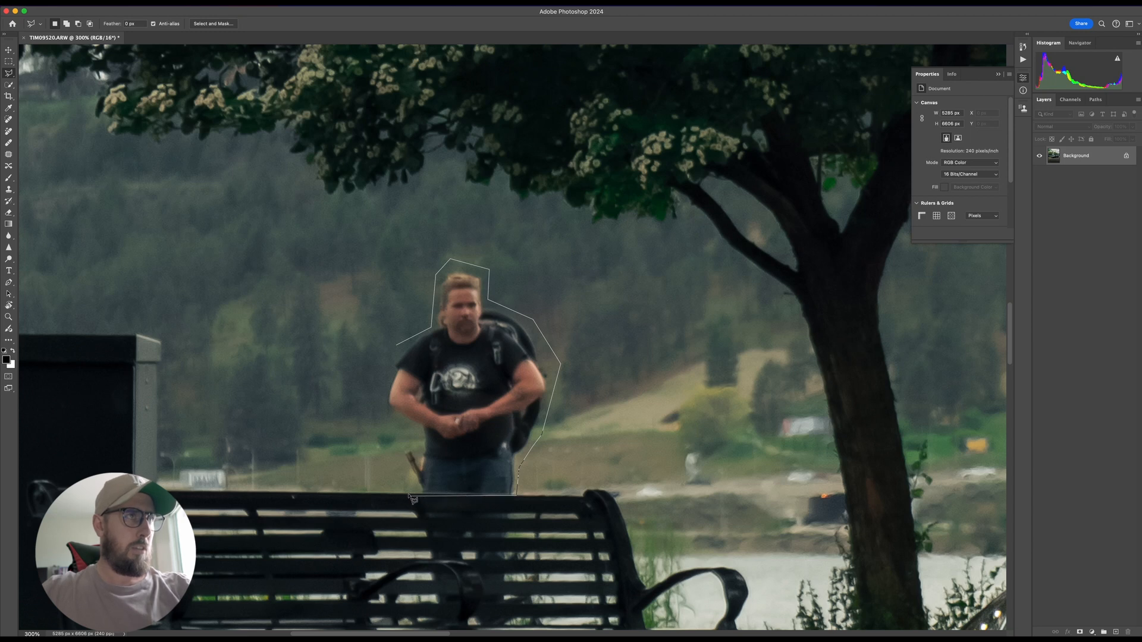
left_click(409, 475)
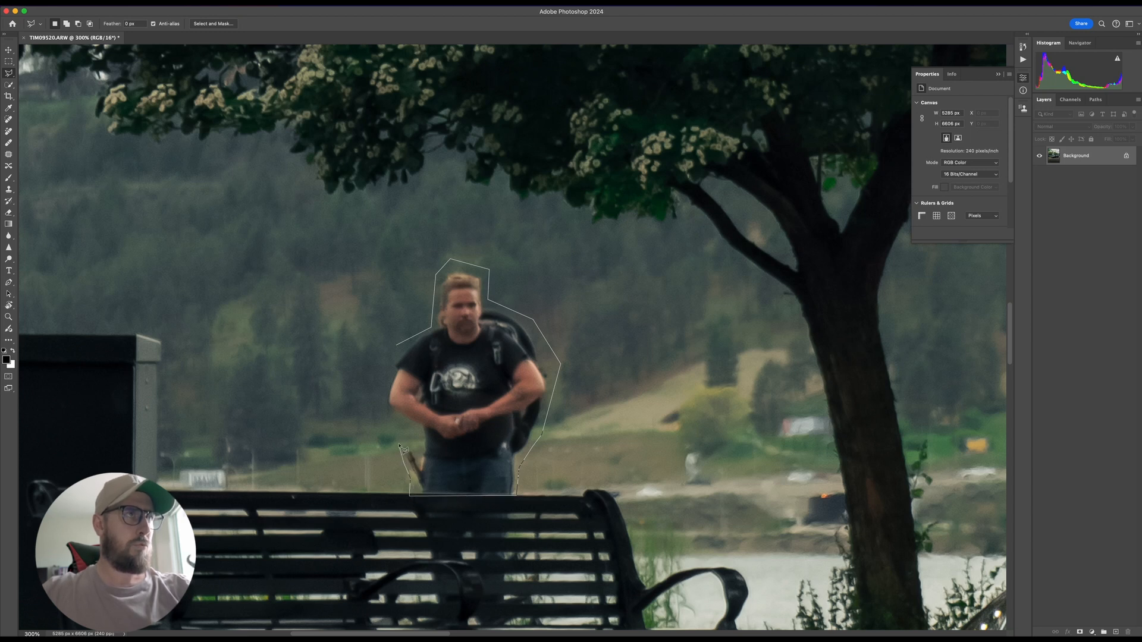
left_click(399, 443)
left_click(420, 441)
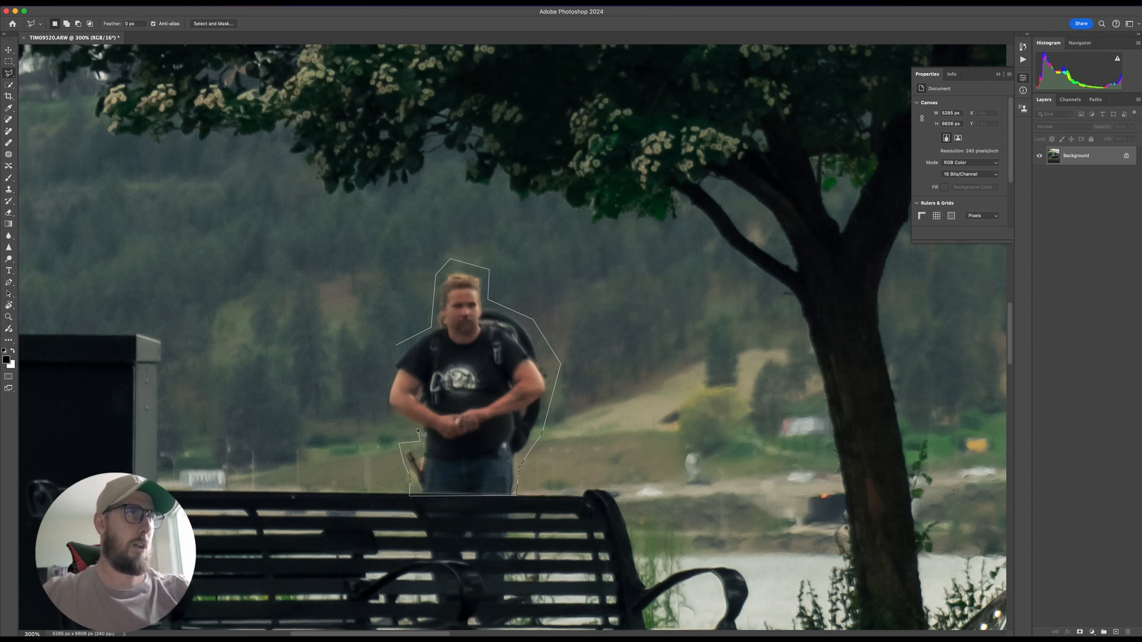
left_click(404, 424)
left_click(381, 410)
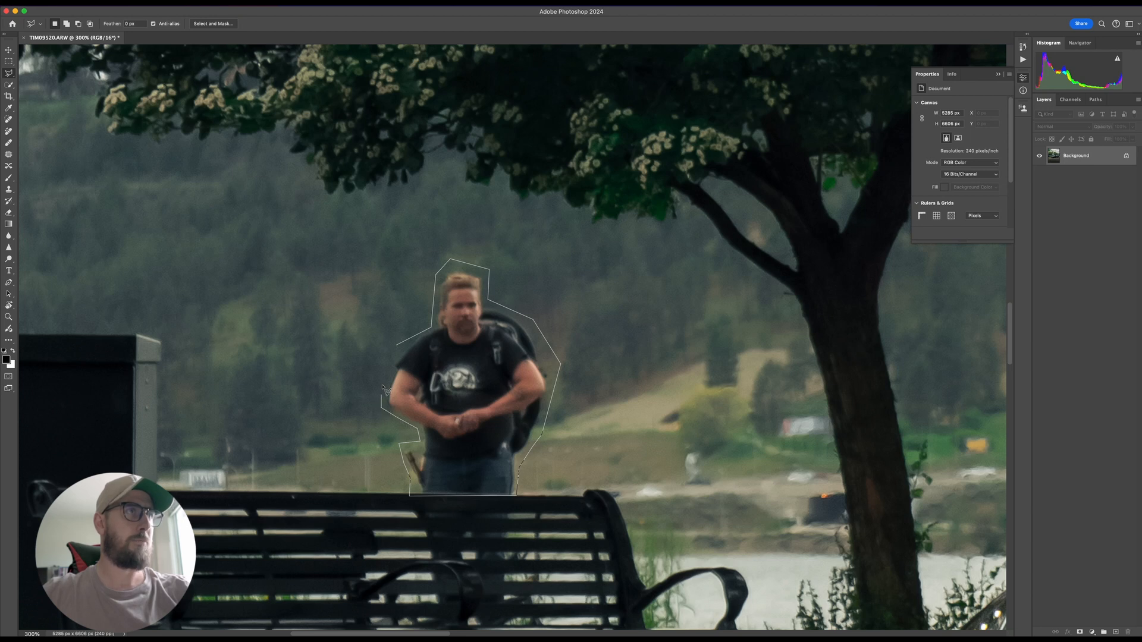
left_click(383, 378)
left_click(402, 351)
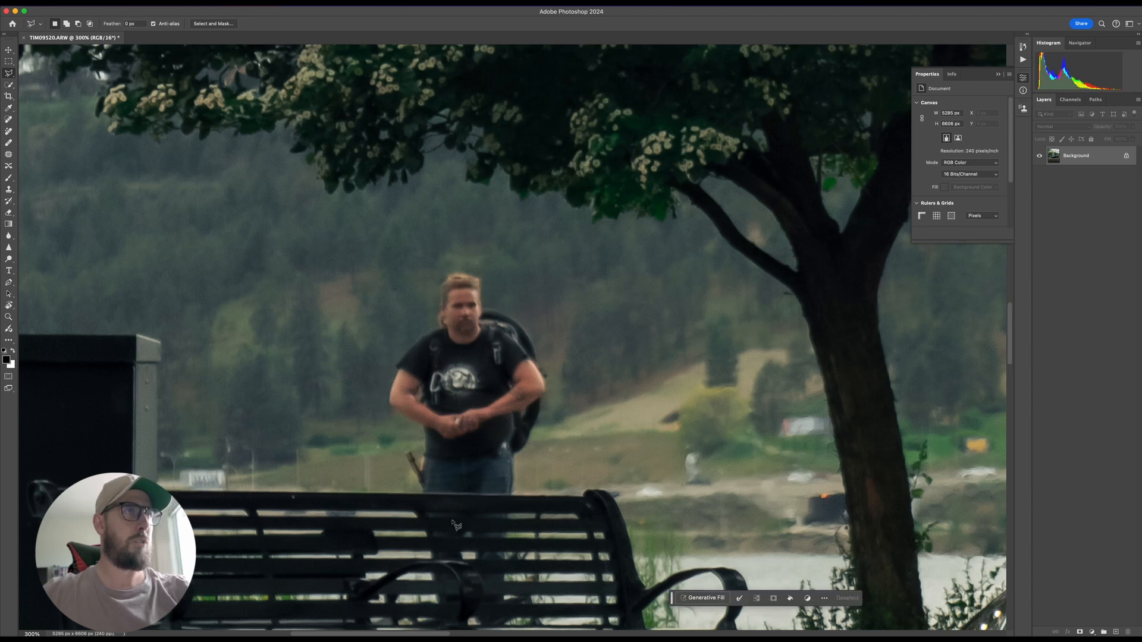
- Run Generative Fill on the selected man without a prompt, compare the three variations and return to the first one
left_click(706, 599)
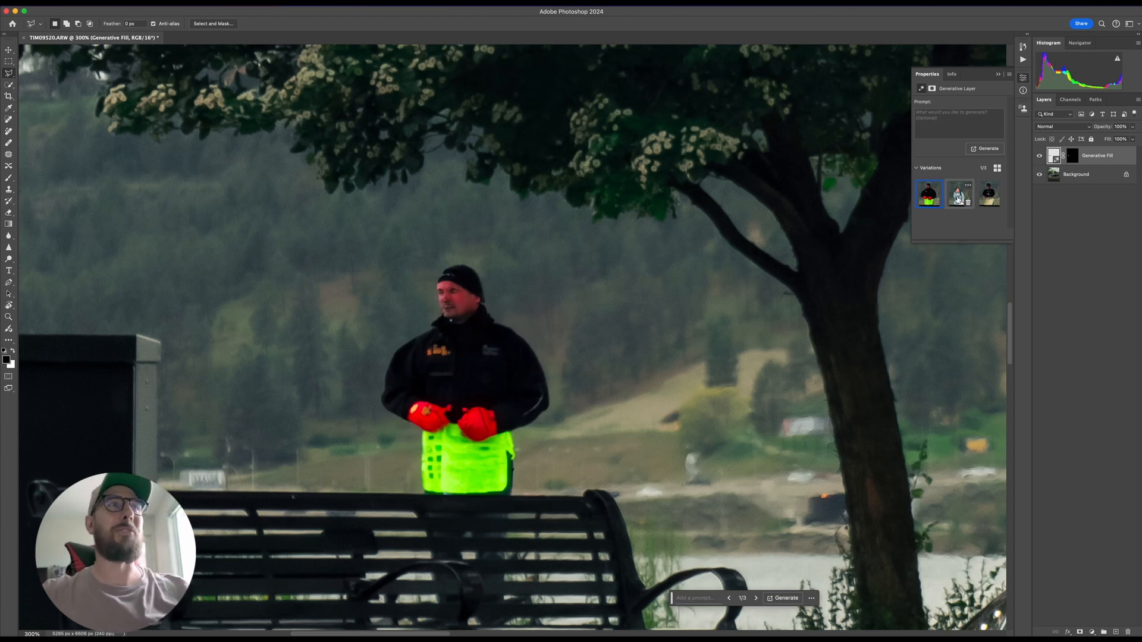
left_click(958, 195)
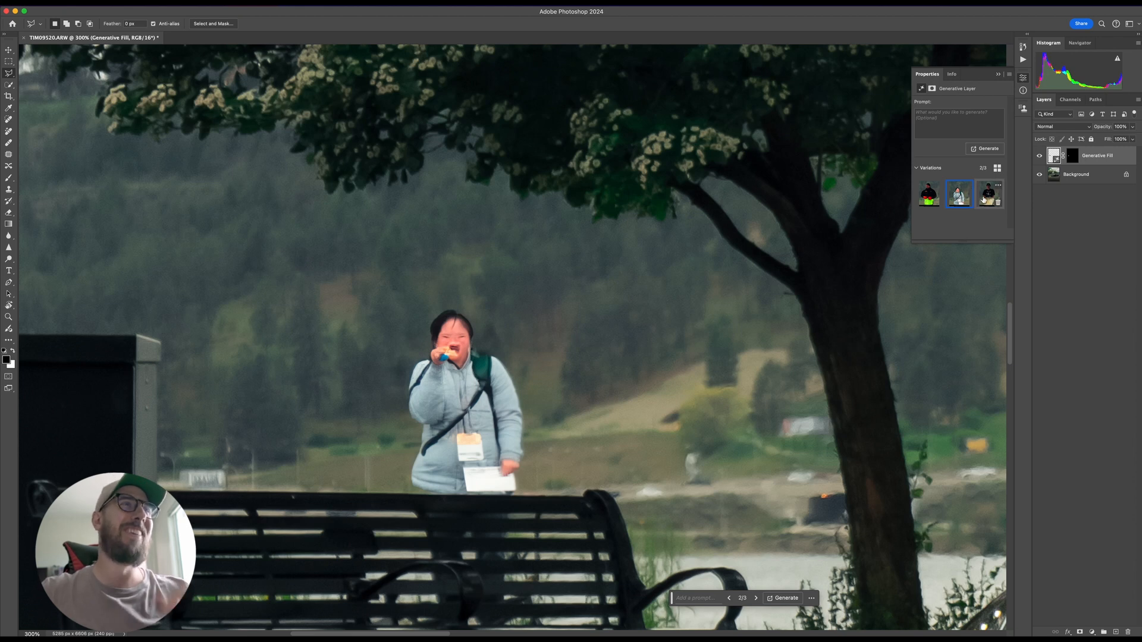
left_click(984, 200)
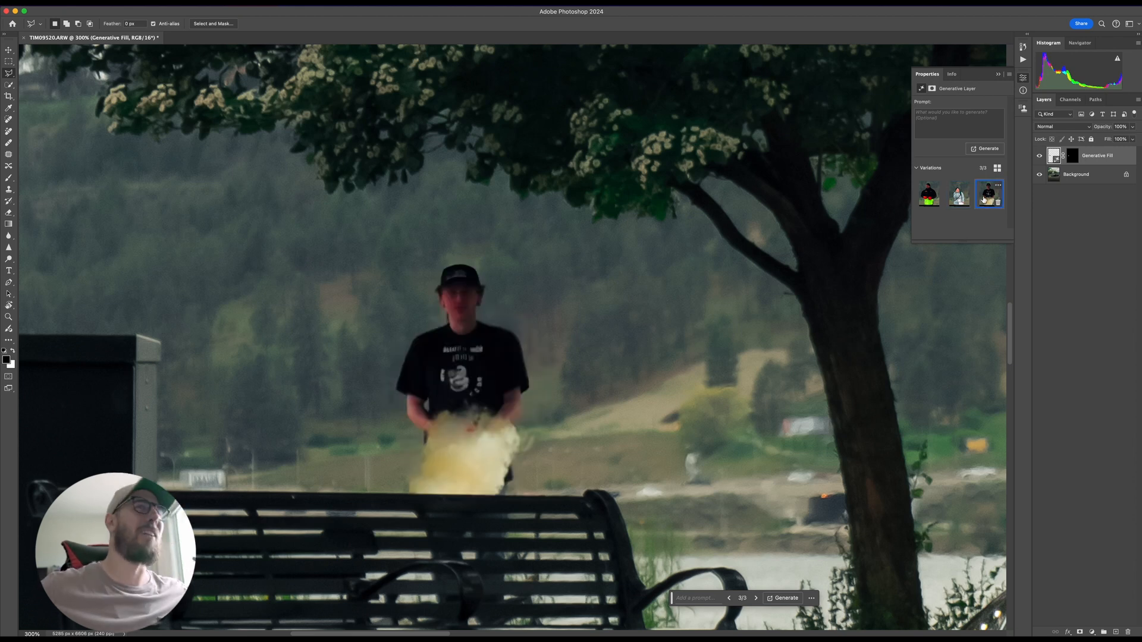
left_click(928, 201)
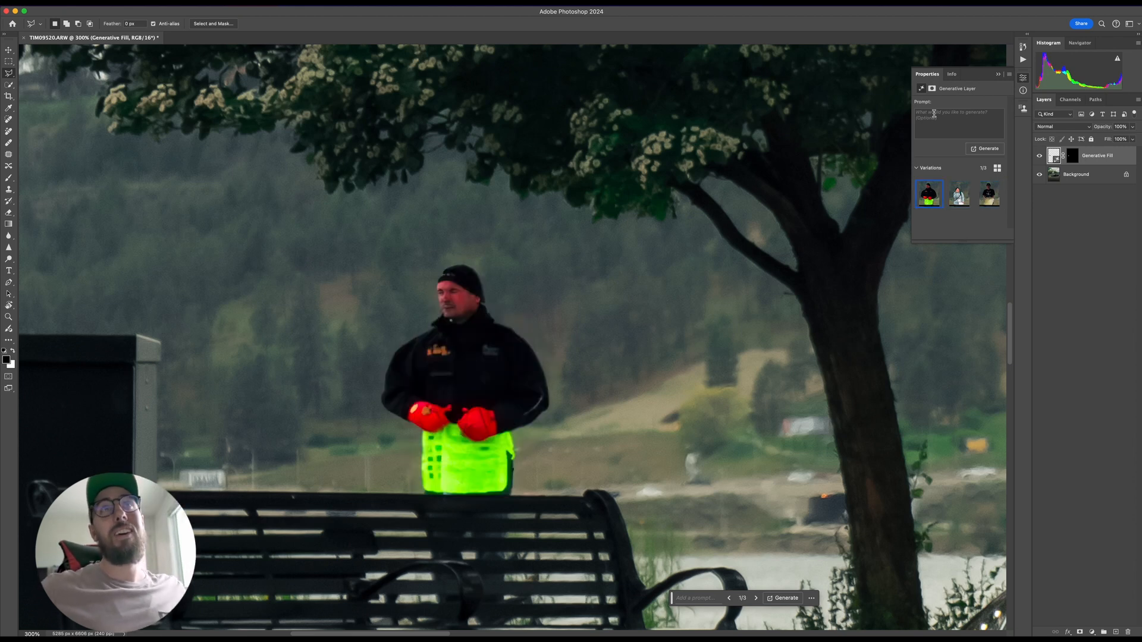
- Generate new variations with the prompt "remove person", compare them and choose the man in the light green top
left_click(934, 113)
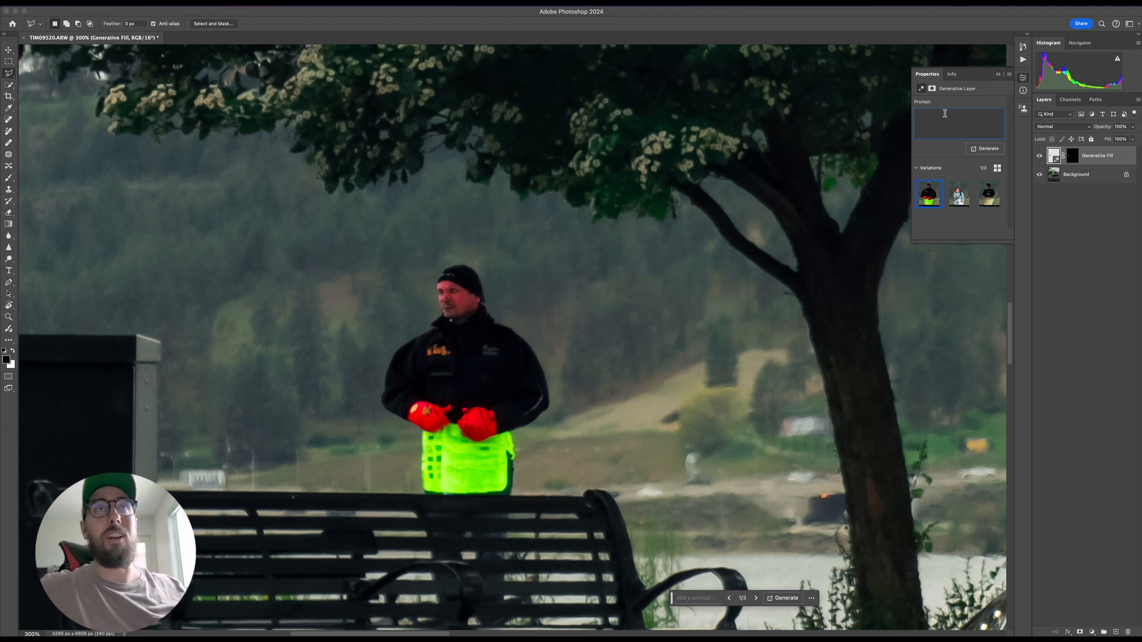
type("remove person")
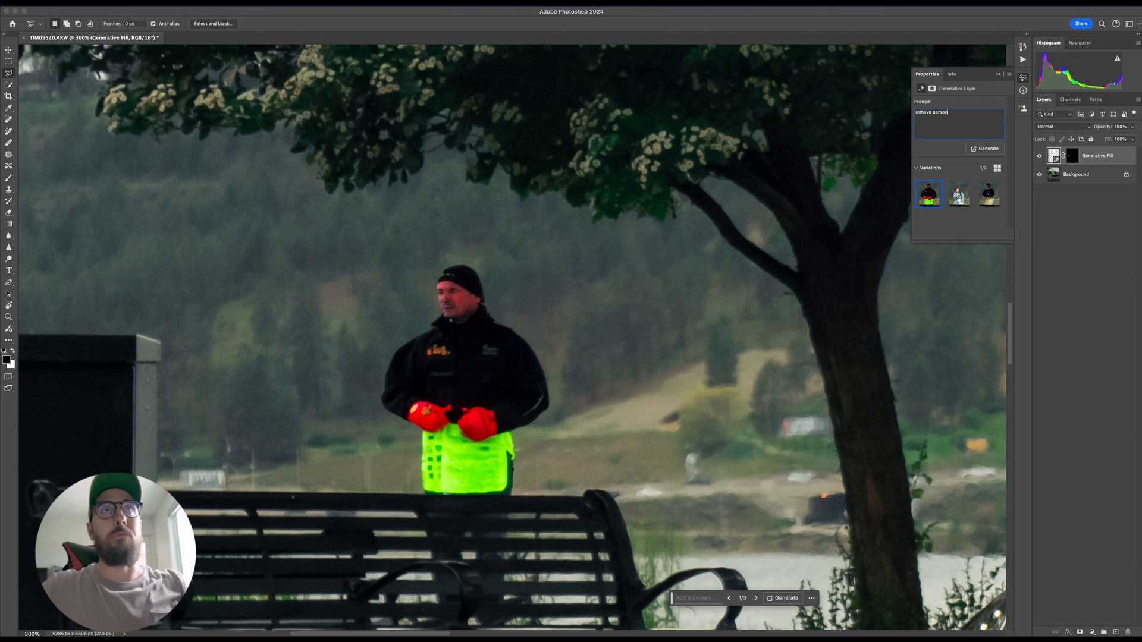
left_click(978, 149)
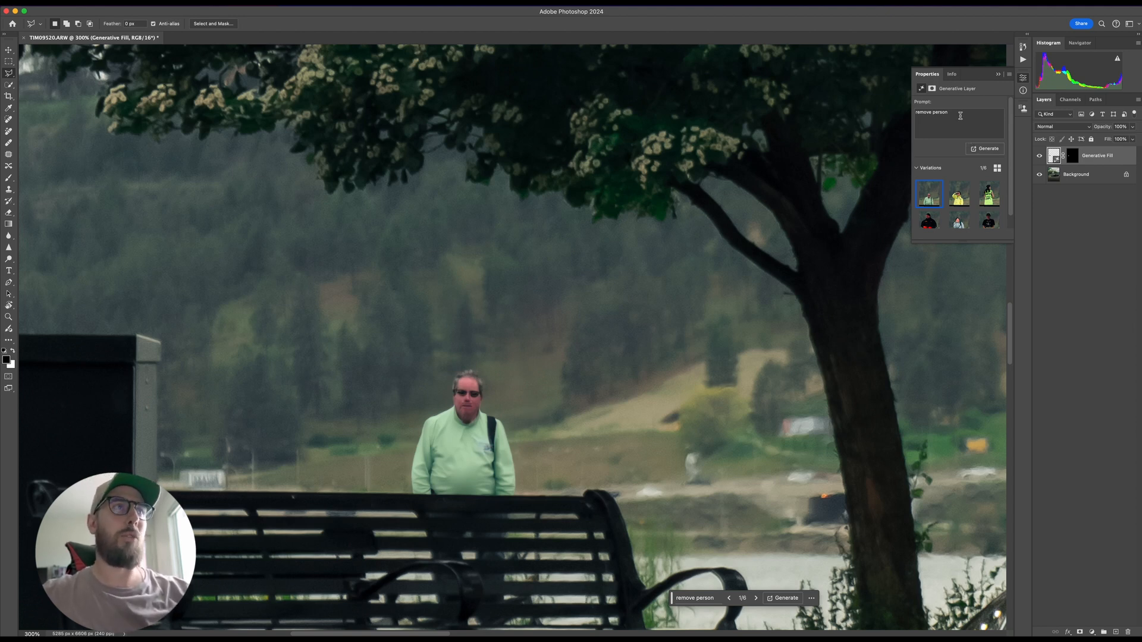
left_click(959, 194)
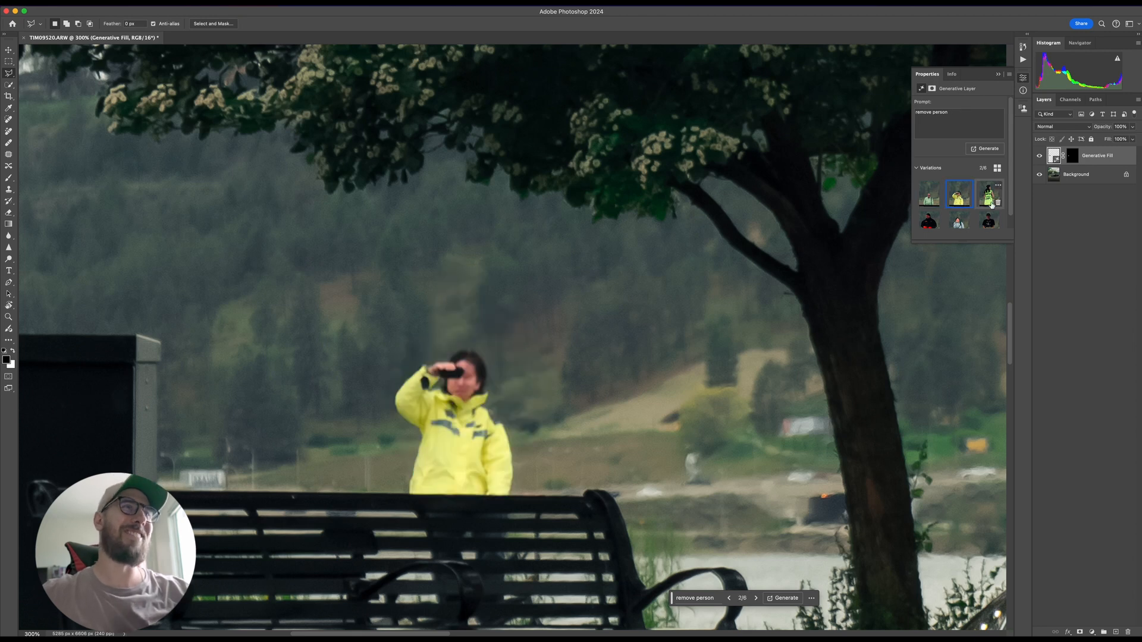
left_click(997, 196)
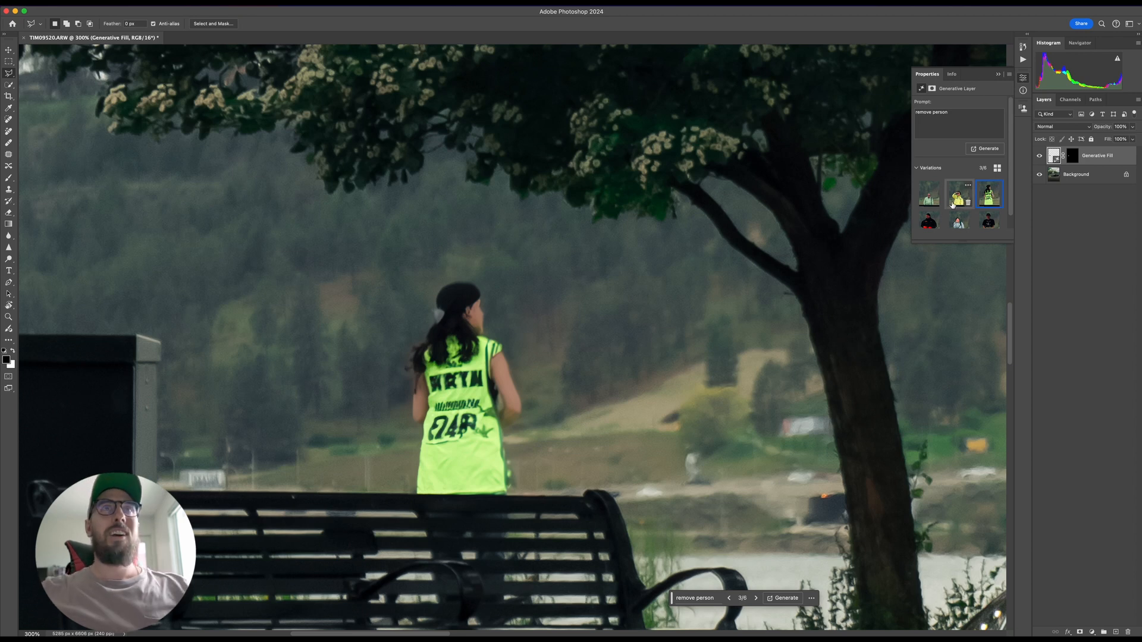
left_click(928, 197)
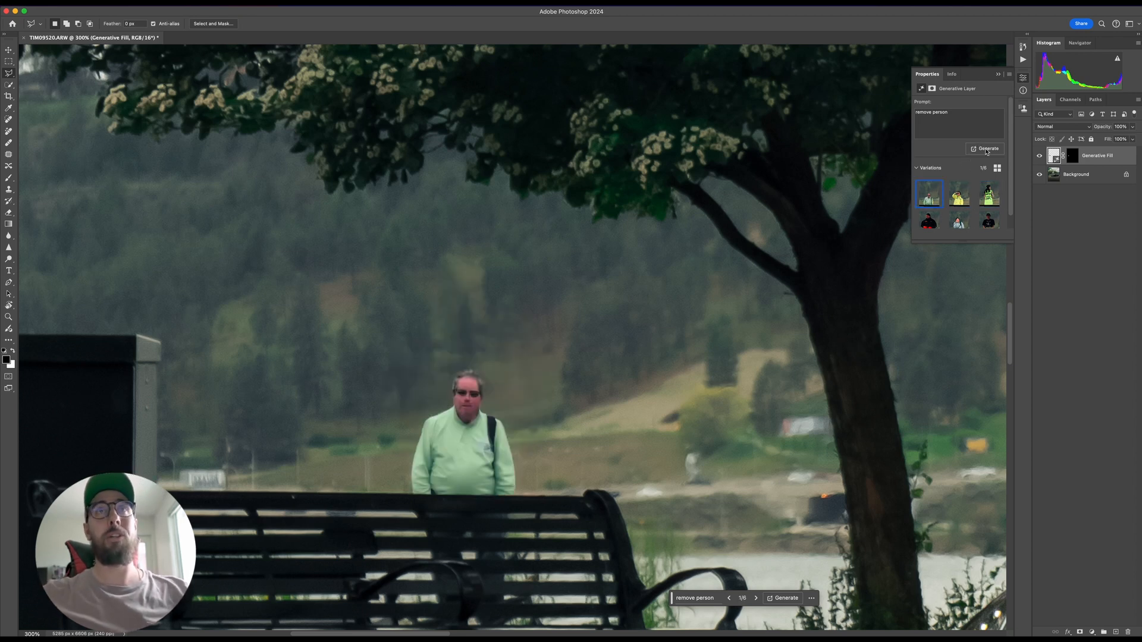
- Make the Background layer active for editing
left_click(1064, 200)
left_click(1079, 174)
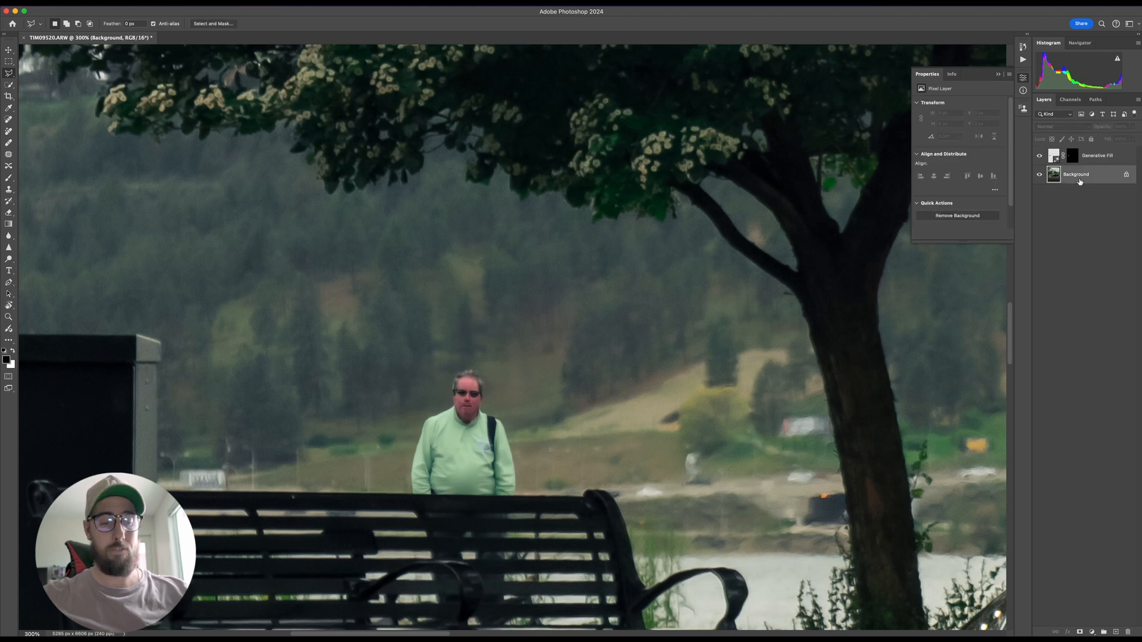
left_click(443, 375)
double_click(409, 428)
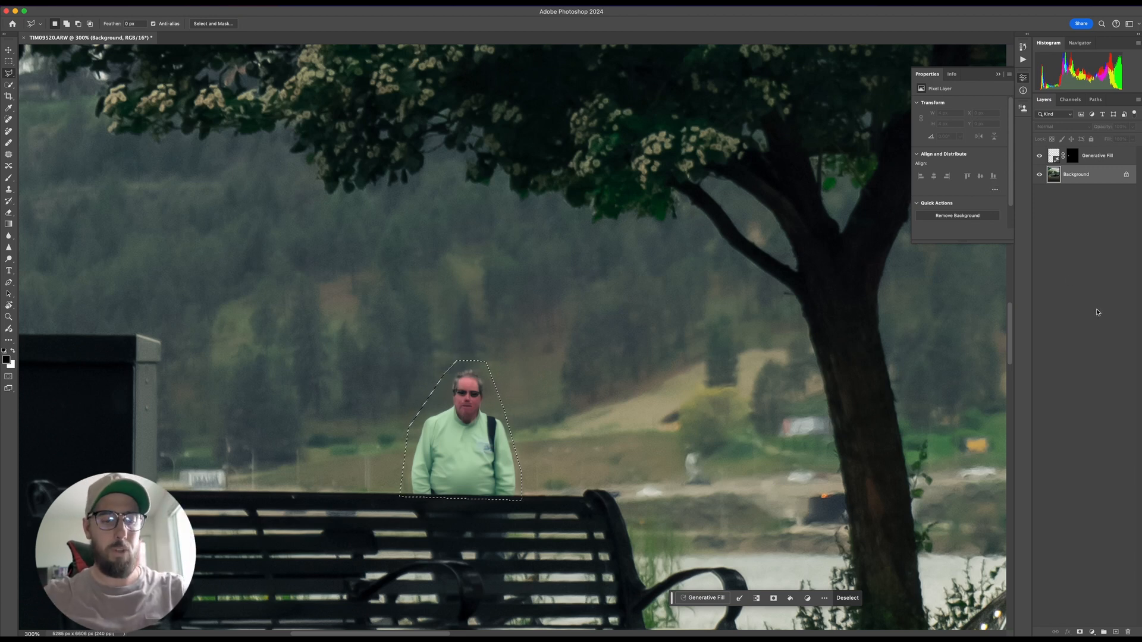
key("super+d")
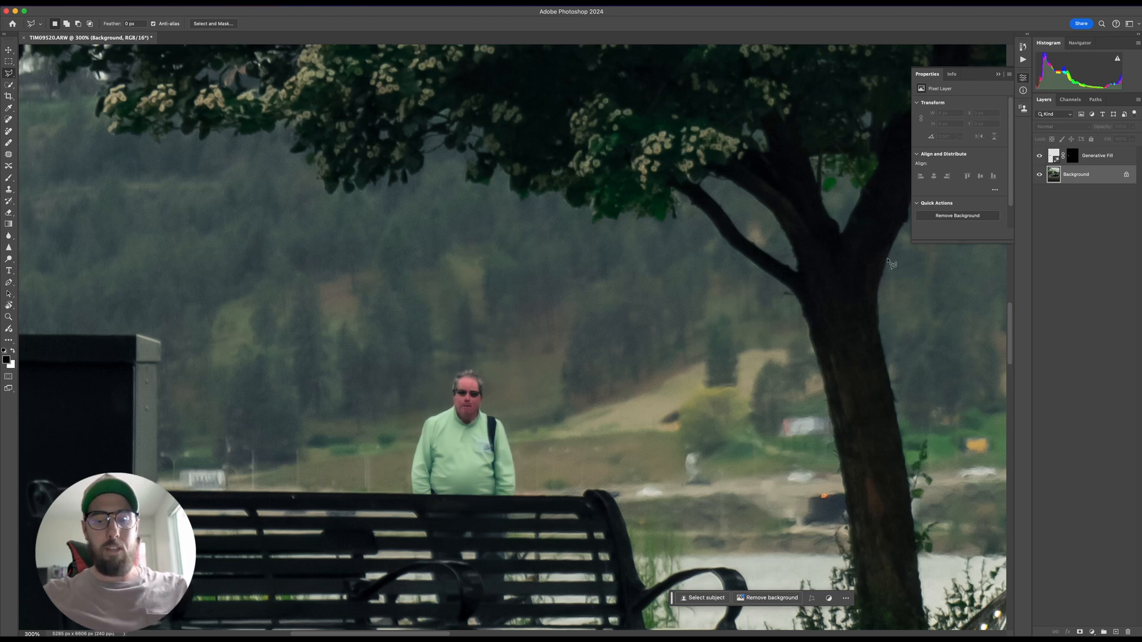
- Blend the background around the generated man's fill area on the Background layer with a smaller content-aware Spot Healing Brush
key("j")
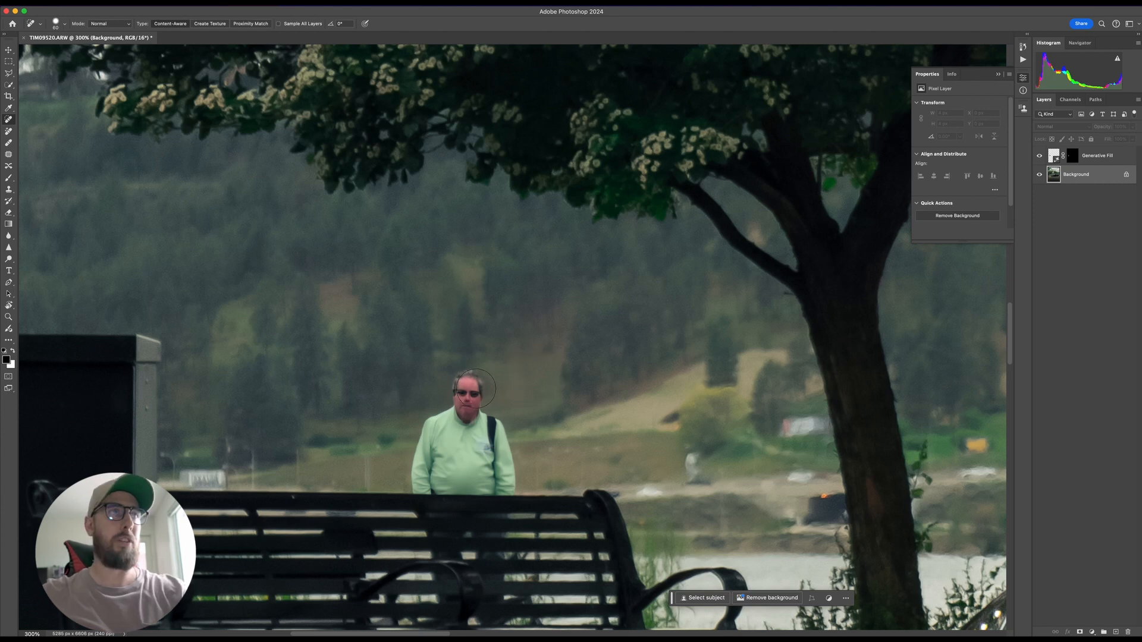
key("bracketleft")
key("bracketleft")
key("bracketleft")
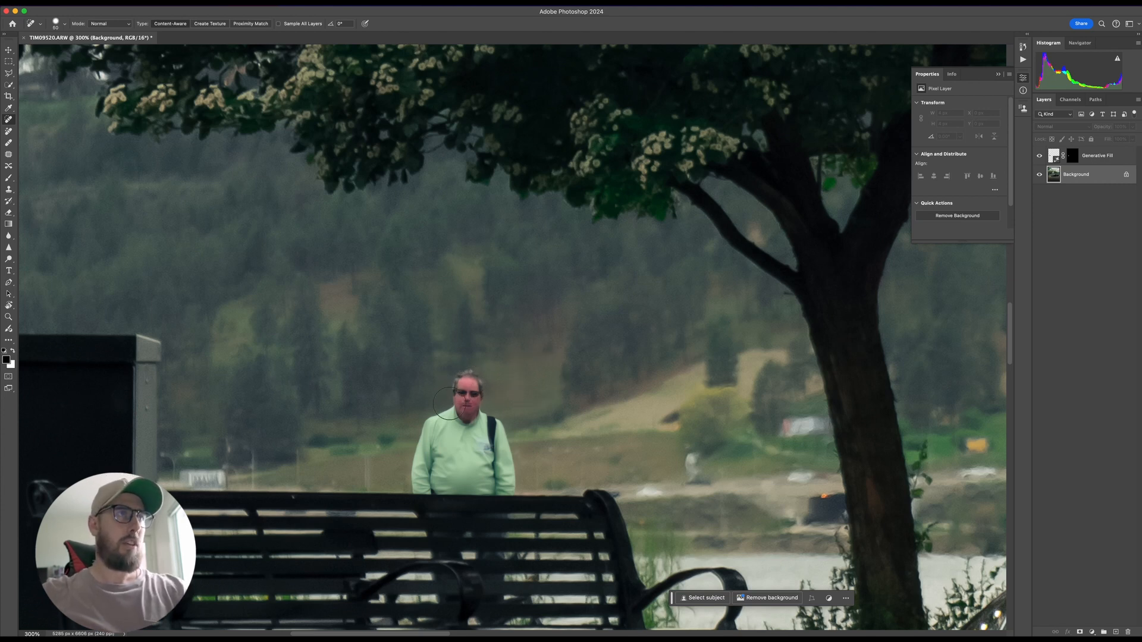
mouse_move(449, 404)
left_mouse_down()
mouse_move(397, 465)
mouse_move(387, 453)
mouse_move(416, 433)
left_mouse_up()
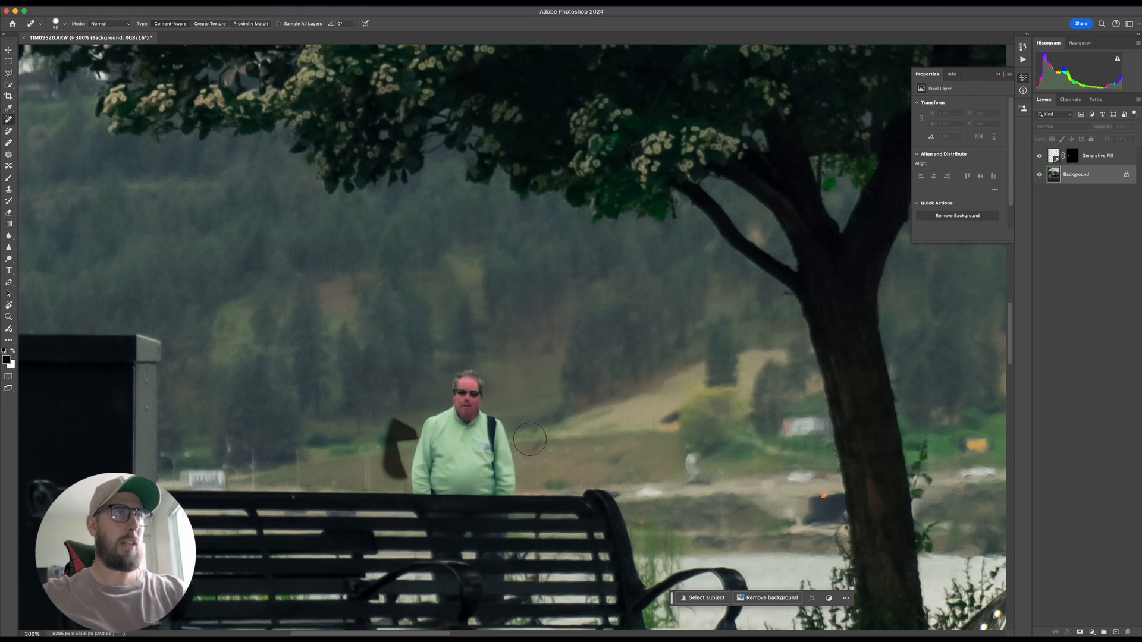
mouse_move(529, 439)
left_mouse_down()
mouse_move(543, 453)
mouse_move(526, 483)
left_mouse_up()
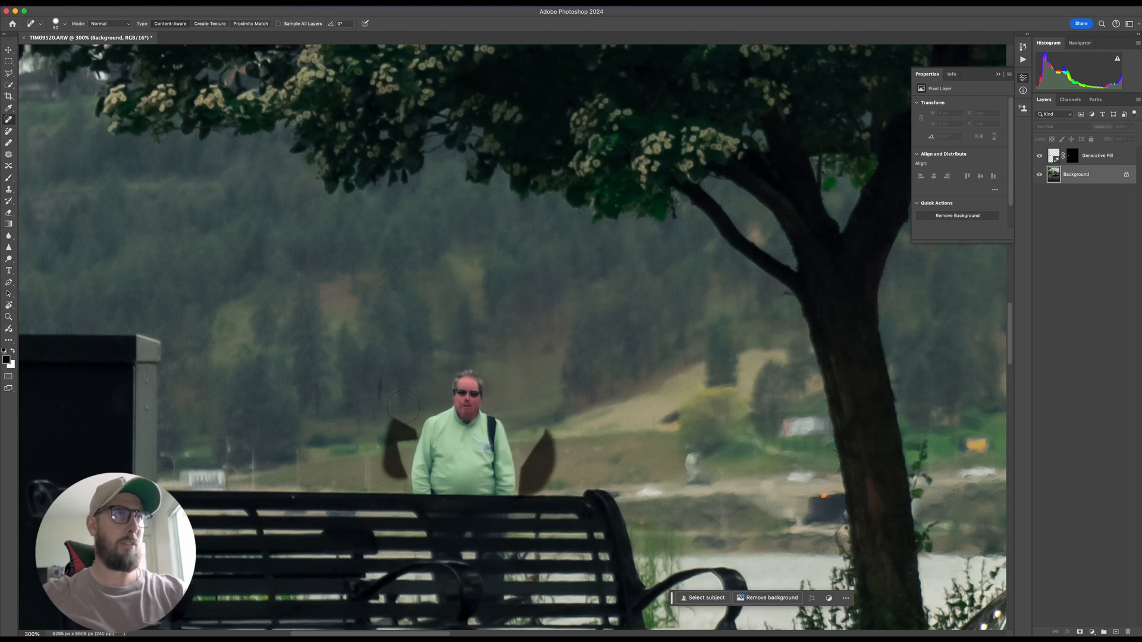
mouse_move(561, 424)
left_mouse_down()
mouse_move(554, 370)
mouse_move(569, 330)
mouse_move(528, 331)
mouse_move(489, 304)
mouse_move(430, 306)
mouse_move(396, 329)
mouse_move(374, 358)
mouse_move(377, 412)
left_mouse_up()
mouse_move(417, 440)
left_mouse_down()
mouse_move(389, 459)
mouse_move(409, 488)
mouse_move(543, 497)
mouse_move(577, 354)
mouse_move(561, 324)
mouse_move(495, 293)
mouse_move(468, 262)
mouse_move(482, 263)
mouse_move(497, 276)
mouse_move(452, 258)
mouse_move(426, 264)
mouse_move(410, 331)
mouse_move(389, 319)
mouse_move(383, 364)
left_mouse_up()
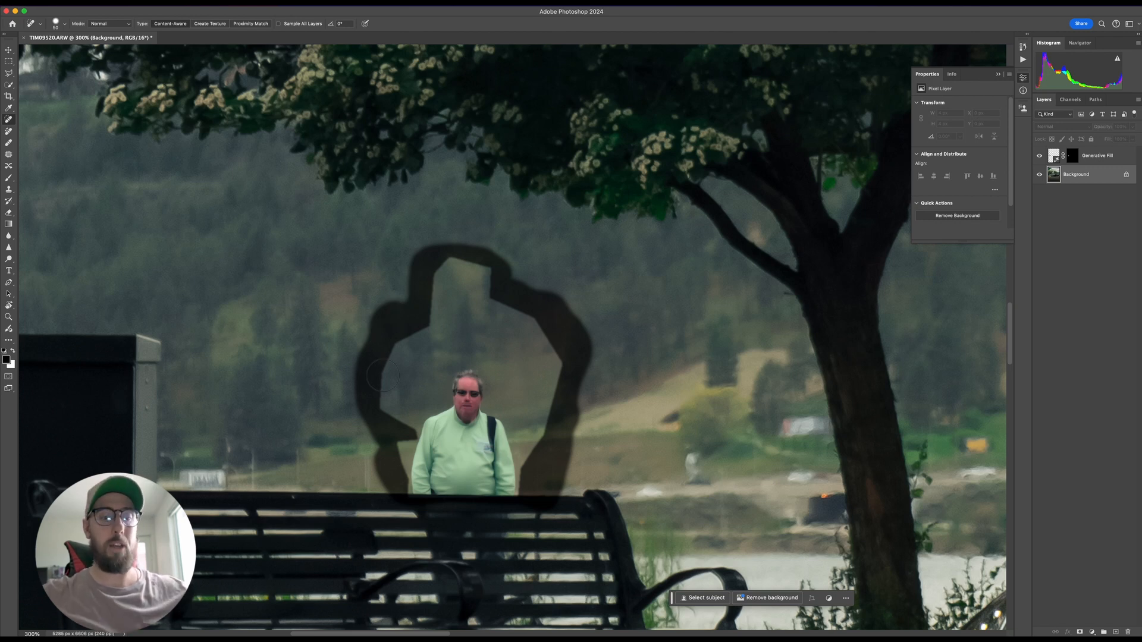
left_click_drag(382, 376, 384, 378)
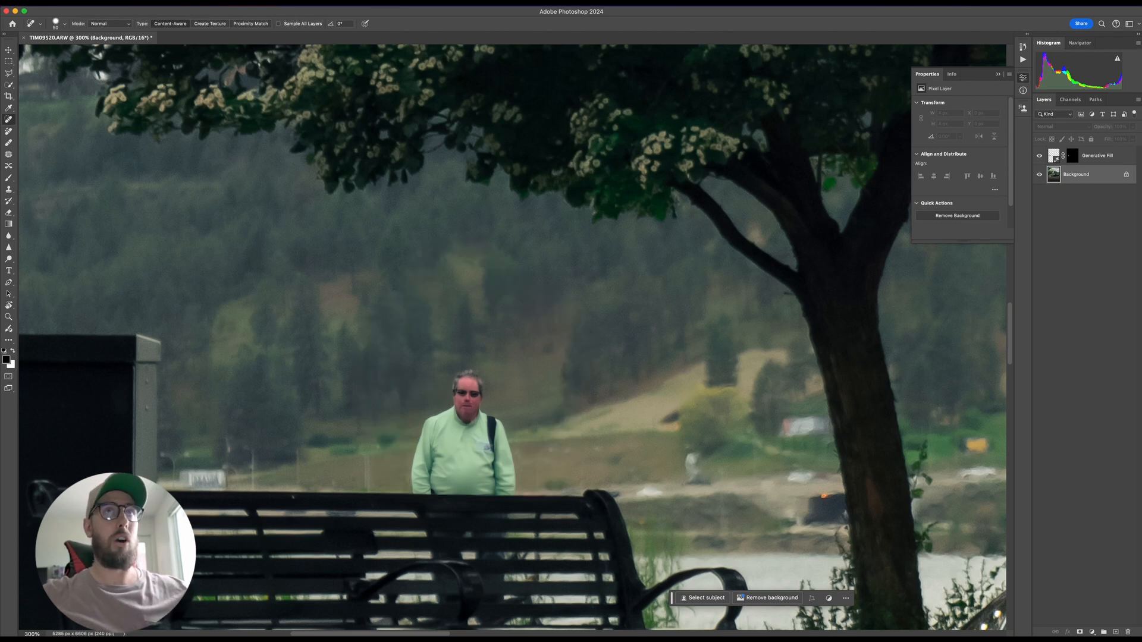
- Unlock the Background layer and merge it with the Generative Fill layer into a single layer
left_click(1125, 176)
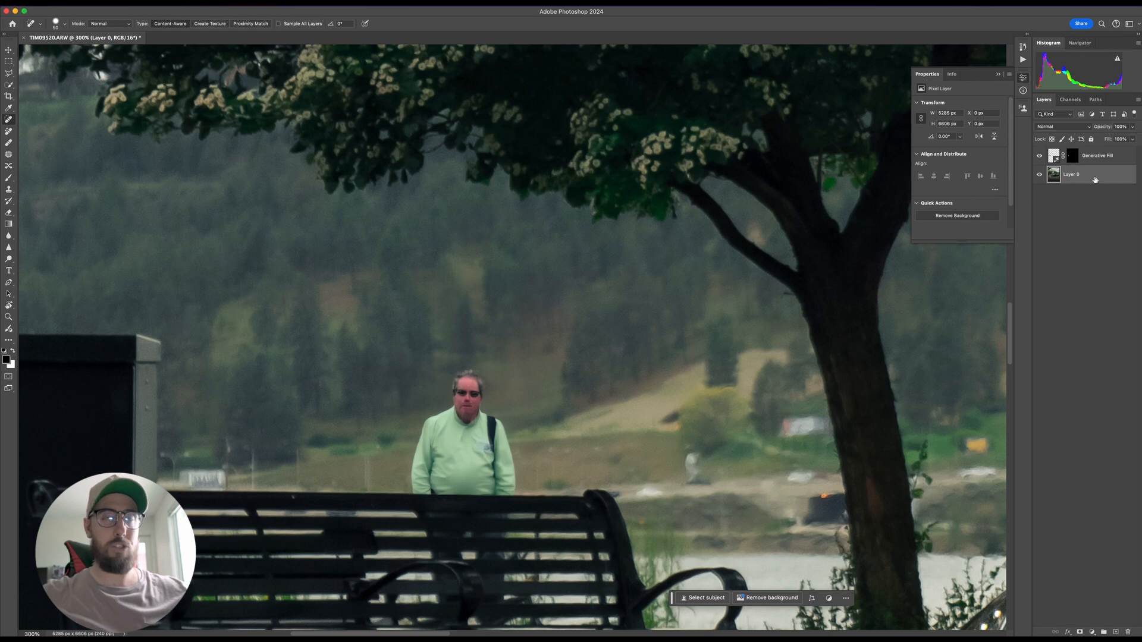
left_click(1105, 156, "shift")
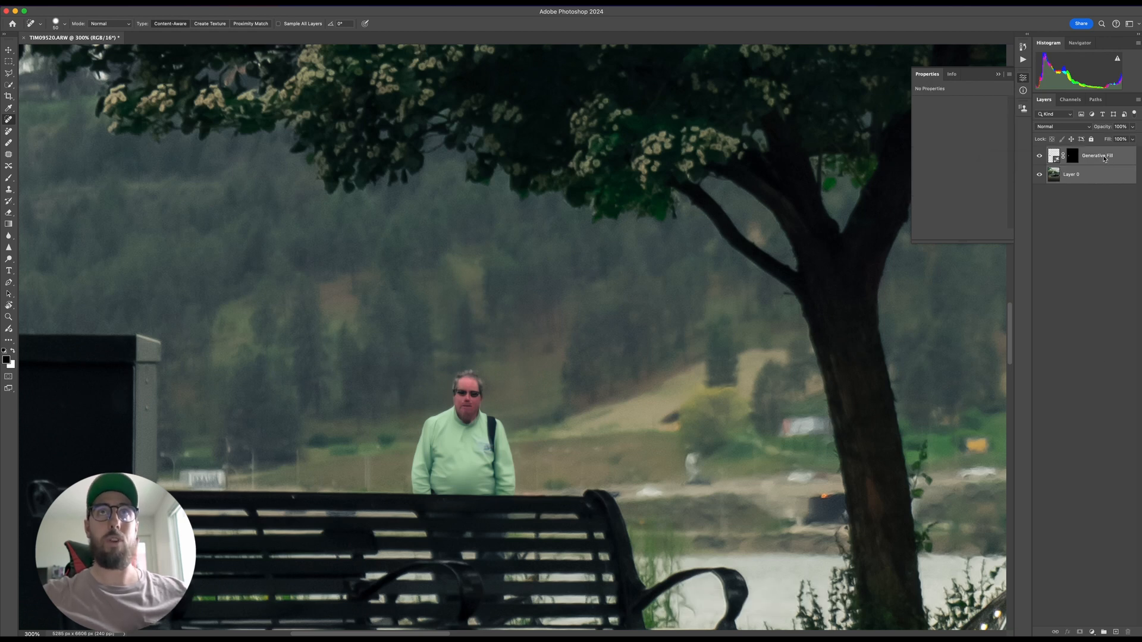
right_click(1105, 159)
left_click(1021, 214)
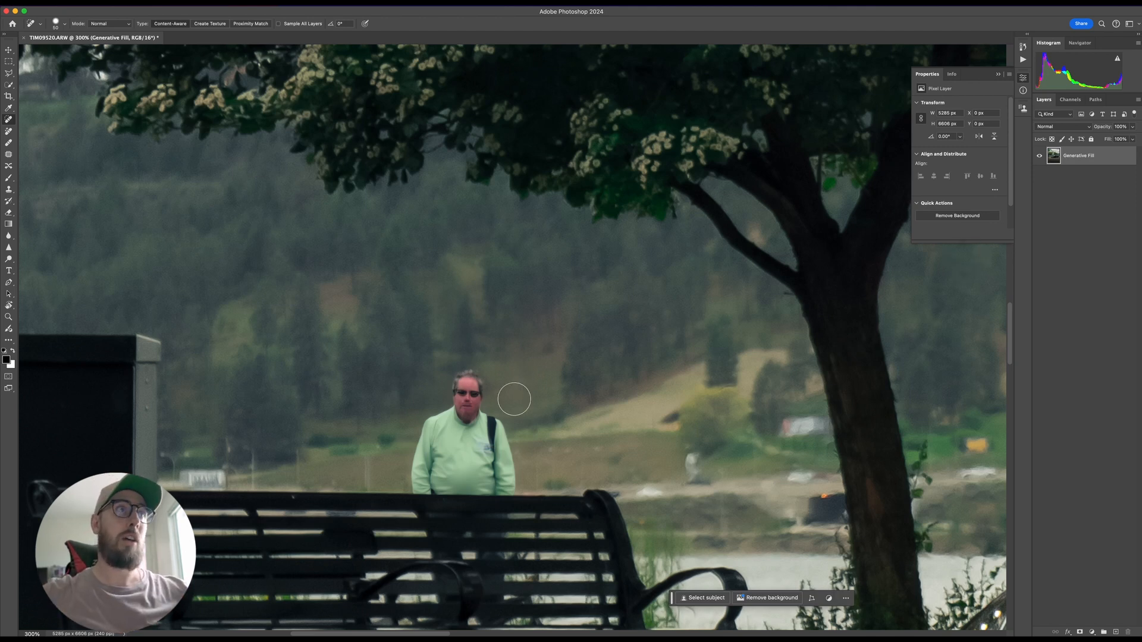
- Paint over the man in the light green top with the content-aware Spot Healing Brush to remove him
mouse_move(477, 370)
left_mouse_down()
mouse_move(414, 483)
mouse_move(512, 487)
mouse_move(474, 392)
mouse_move(469, 433)
mouse_move(434, 466)
mouse_move(441, 475)
mouse_move(491, 465)
mouse_move(485, 446)
mouse_move(465, 457)
left_mouse_up()
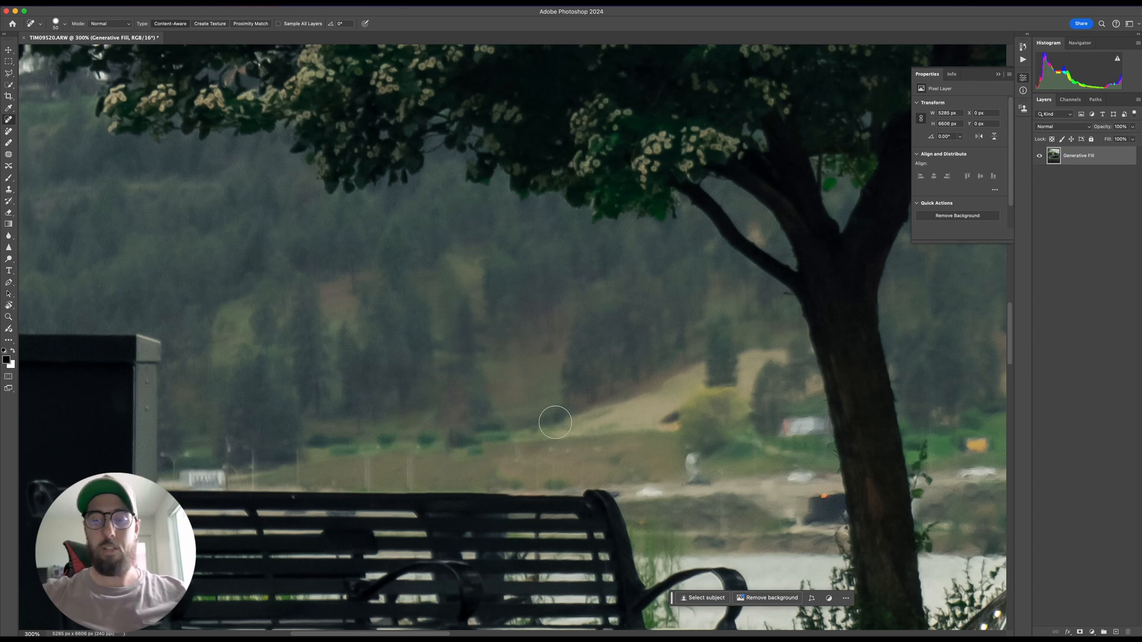
key("super+minus")
key("super+minus")
scroll(555, 423, "right", 3)
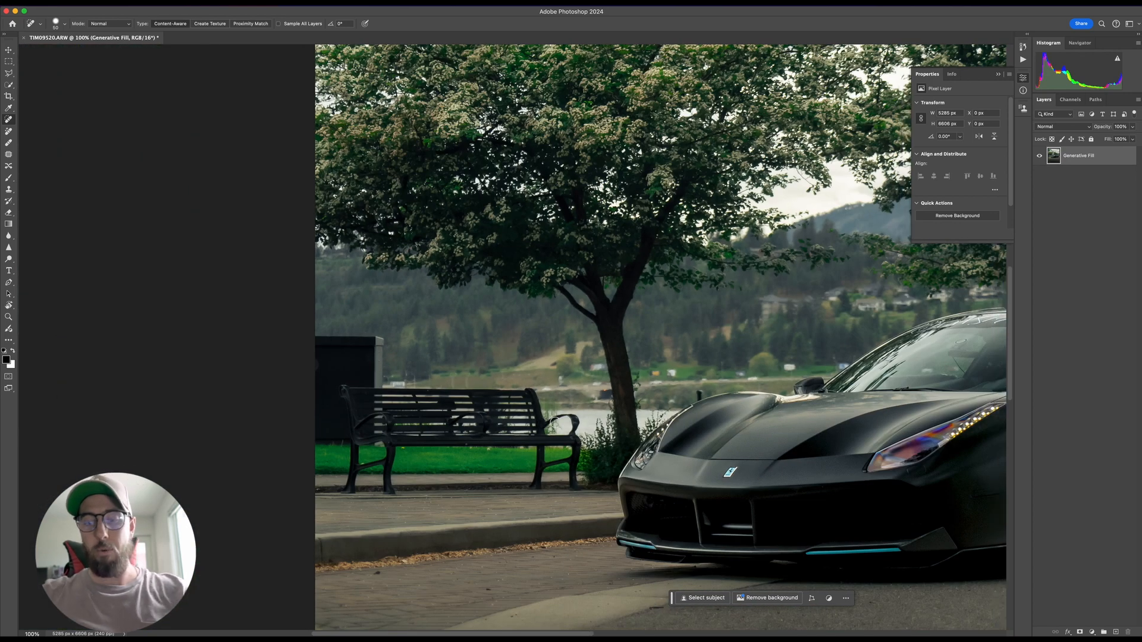
- Select the dark cabinet and the park bench beside the tree with the Polygonal Lasso, following the gaps between the bench legs
key("l")
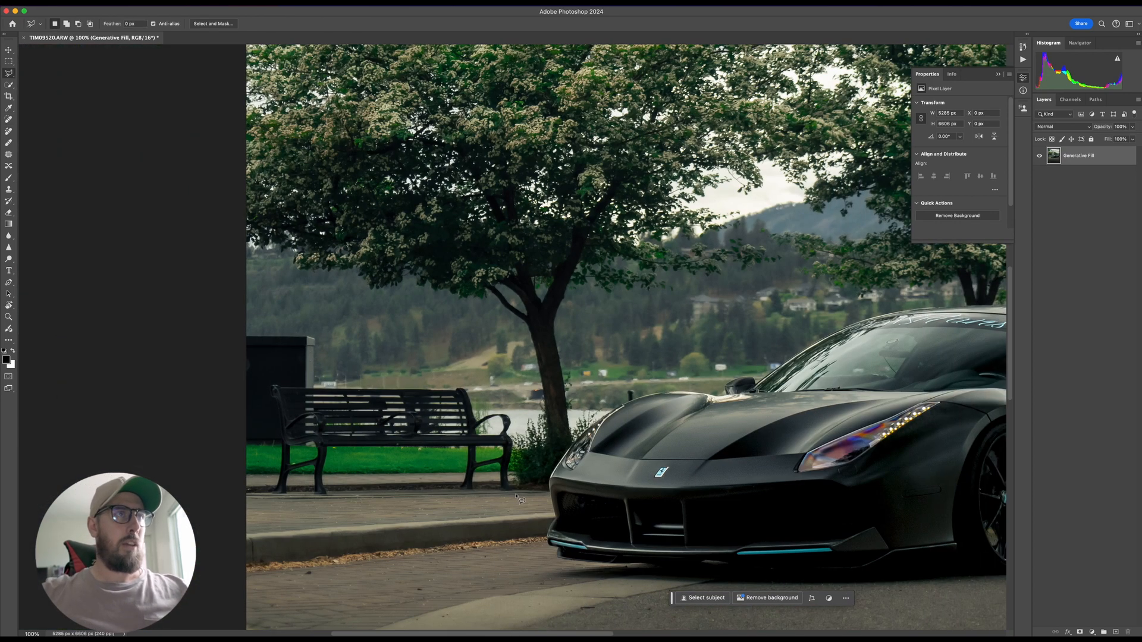
mouse_move(518, 493)
left_mouse_down()
mouse_move(512, 414)
mouse_move(476, 414)
mouse_move(467, 382)
mouse_move(281, 364)
mouse_move(329, 387)
mouse_move(310, 381)
mouse_move(320, 383)
mouse_move(320, 333)
mouse_move(249, 328)
mouse_move(239, 445)
mouse_move(283, 453)
mouse_move(275, 497)
left_mouse_up()
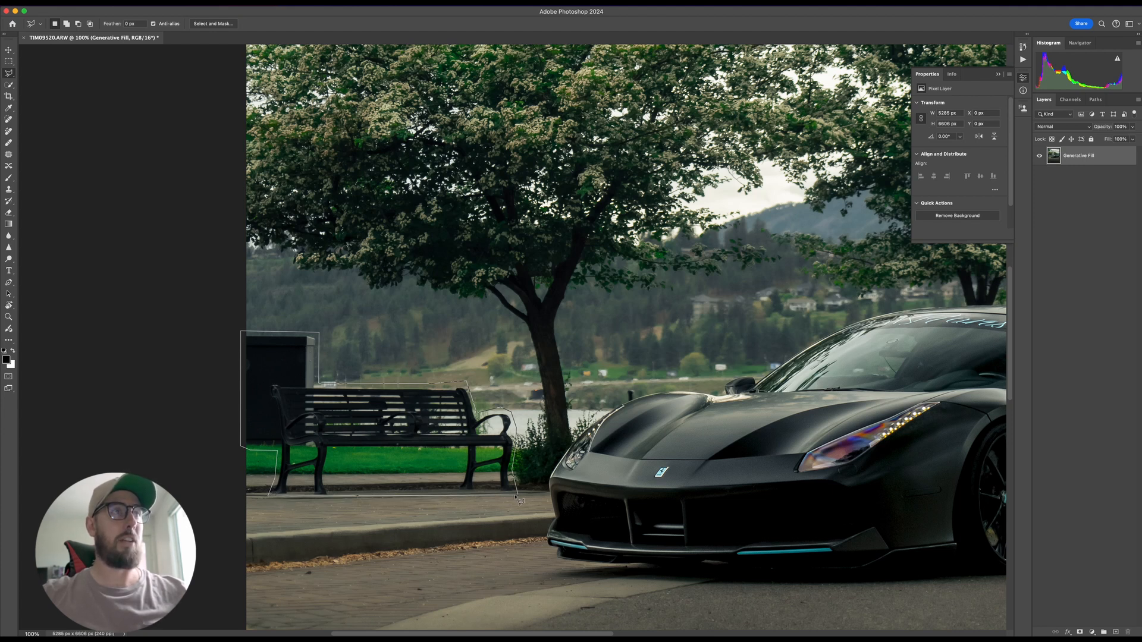
left_click(290, 496)
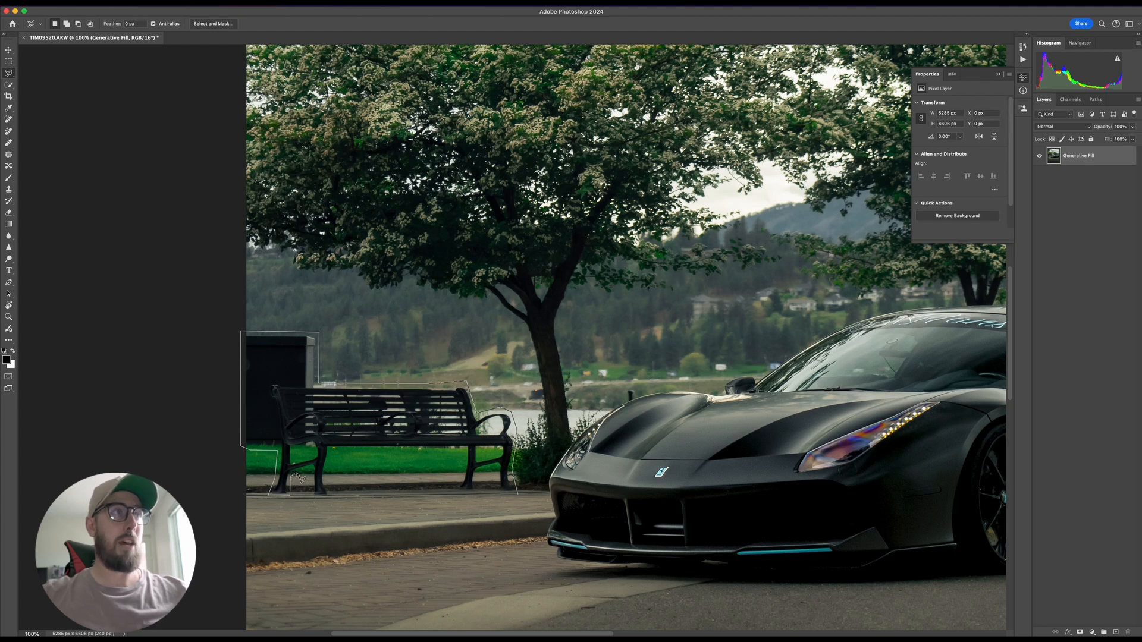
left_click(292, 476)
left_click(309, 467)
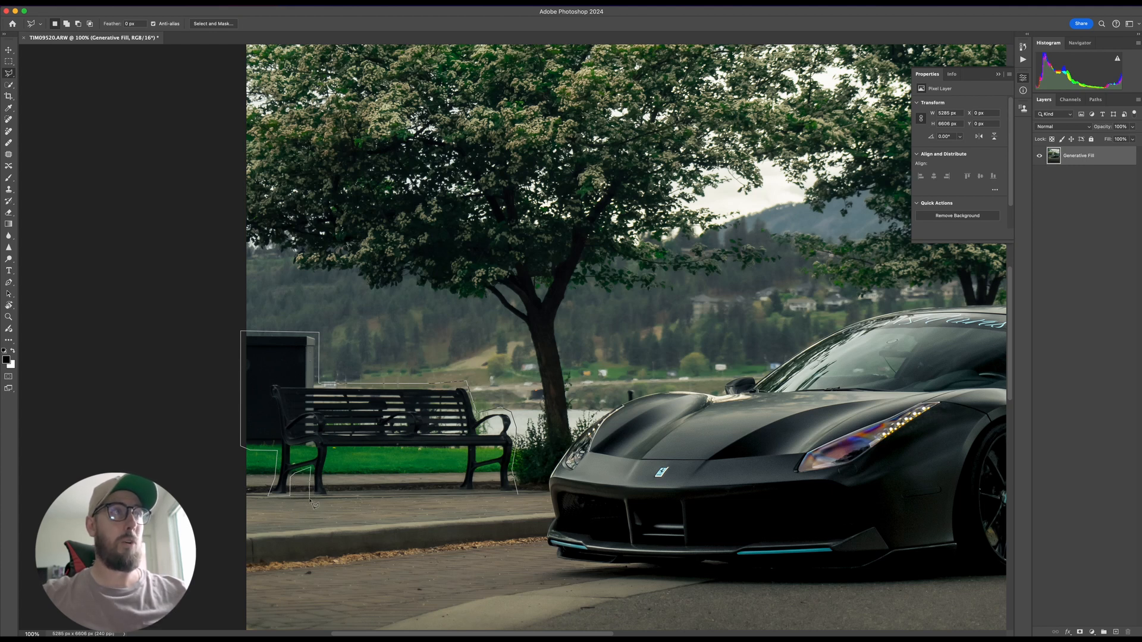
left_click(332, 497)
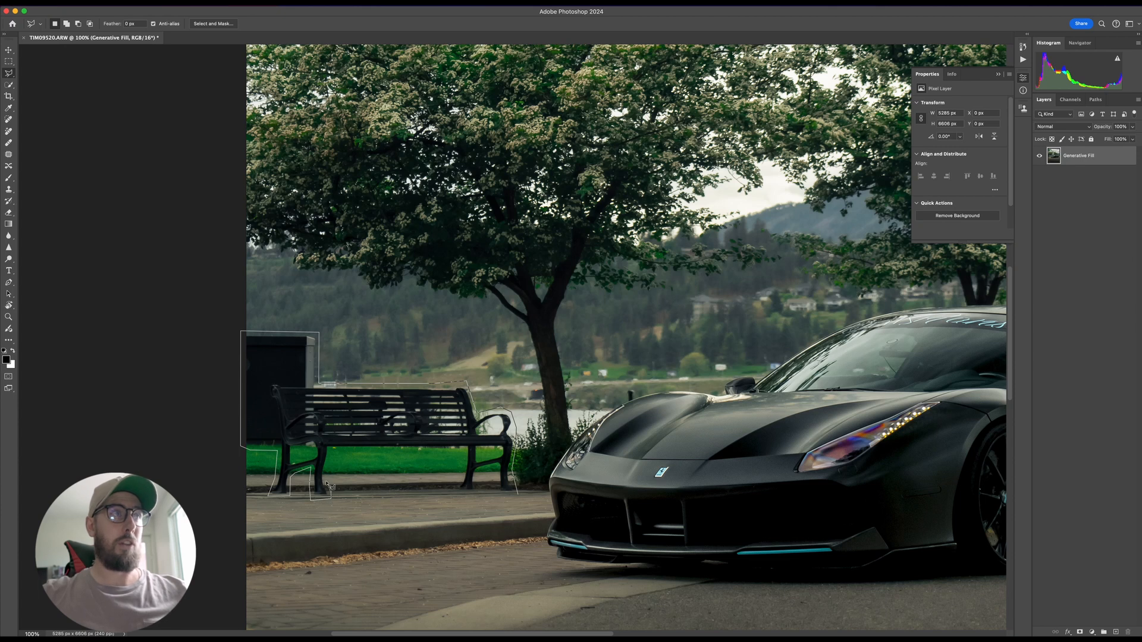
left_click(329, 451)
left_click(464, 449)
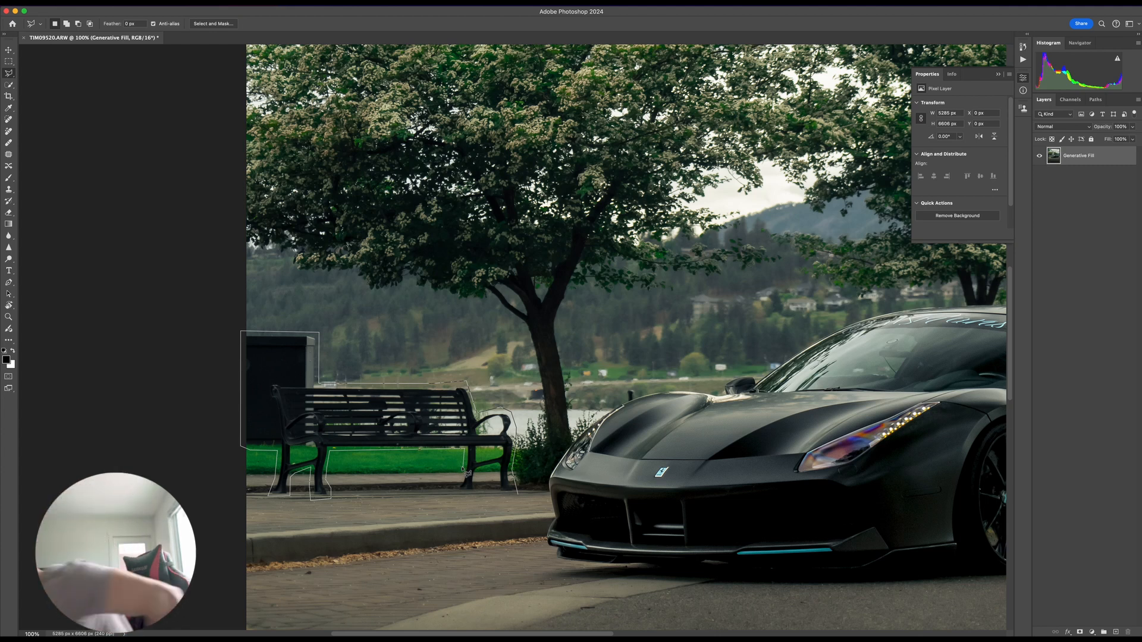
left_click(465, 469)
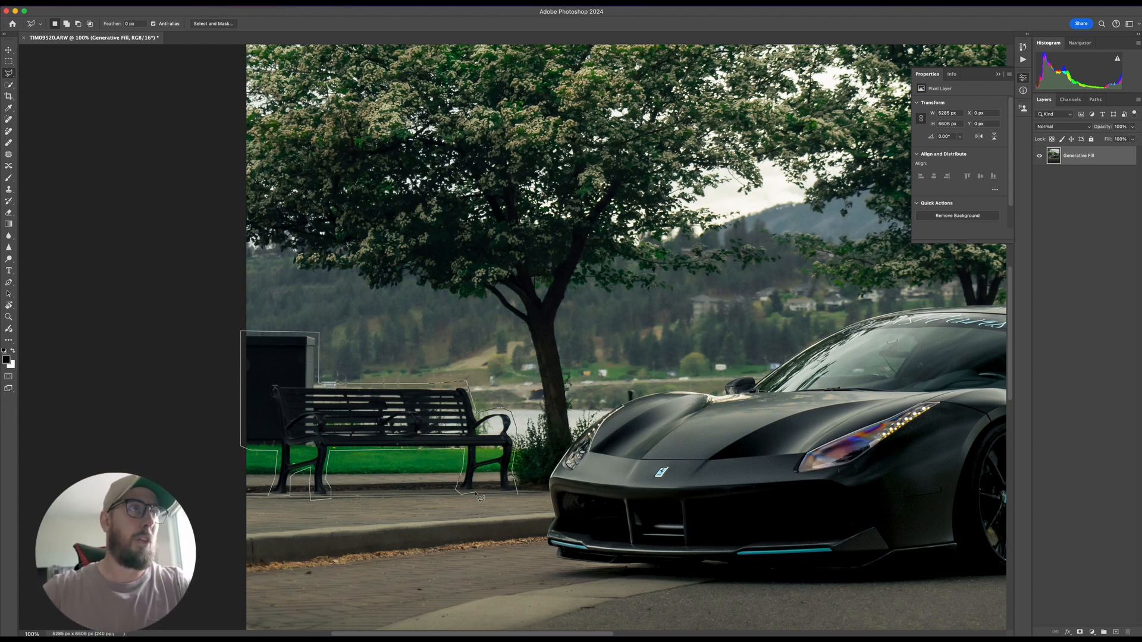
left_click(475, 493)
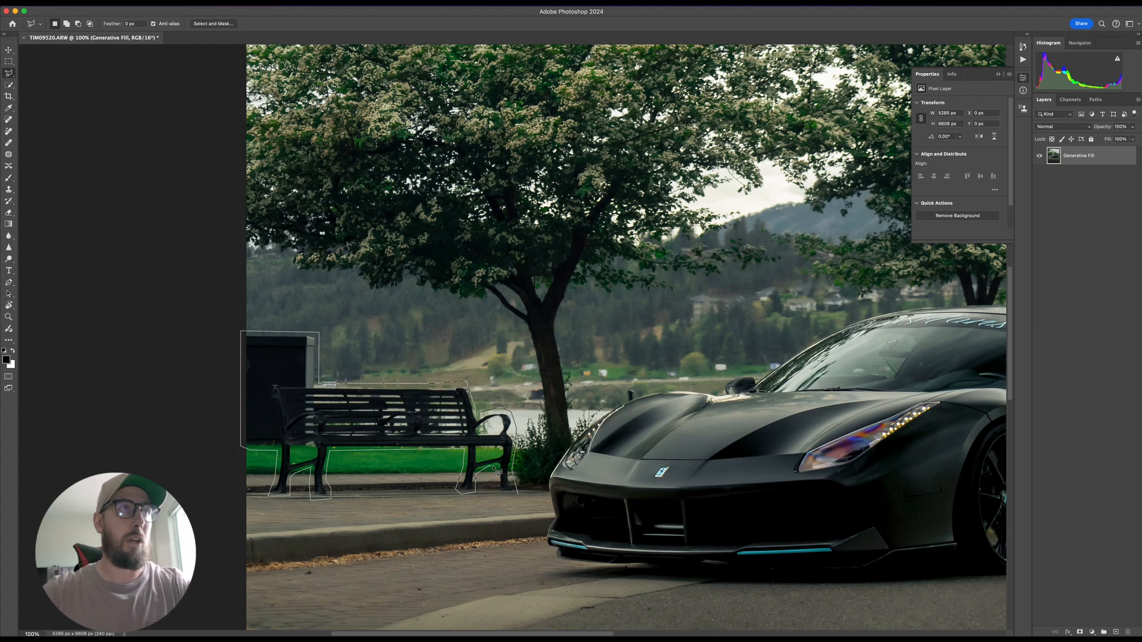
left_click(494, 467)
left_click(517, 497)
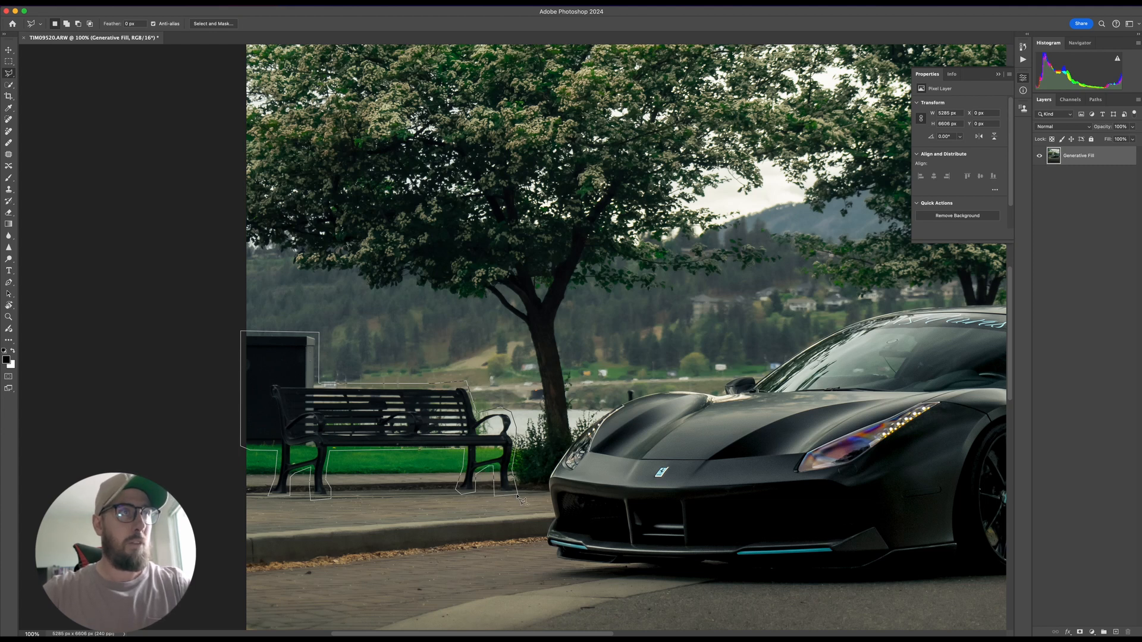
- Run Generative Fill without a prompt on the cabinet and bench selection, keep the first variation, and deselect the layer
left_click(695, 599)
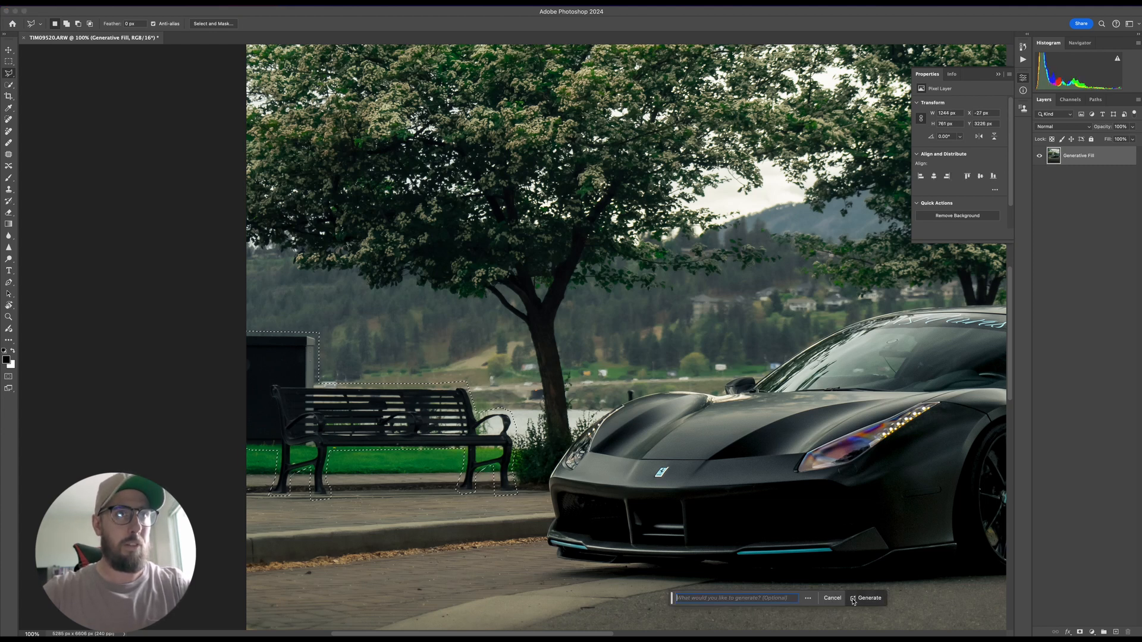
left_click(855, 599)
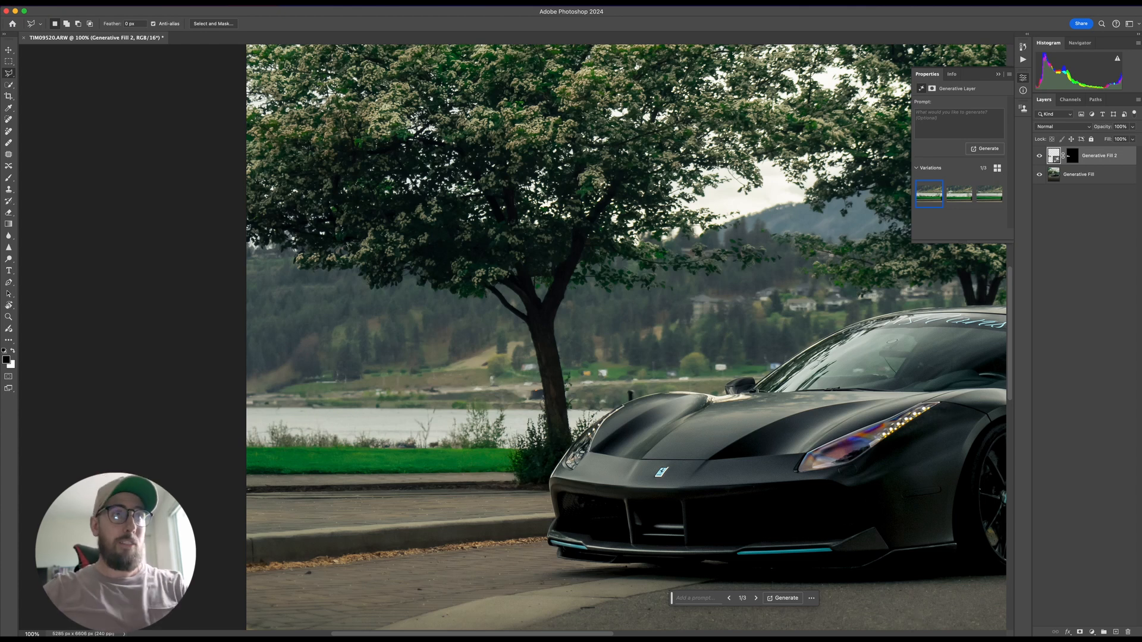
mouse_move(919, 632)
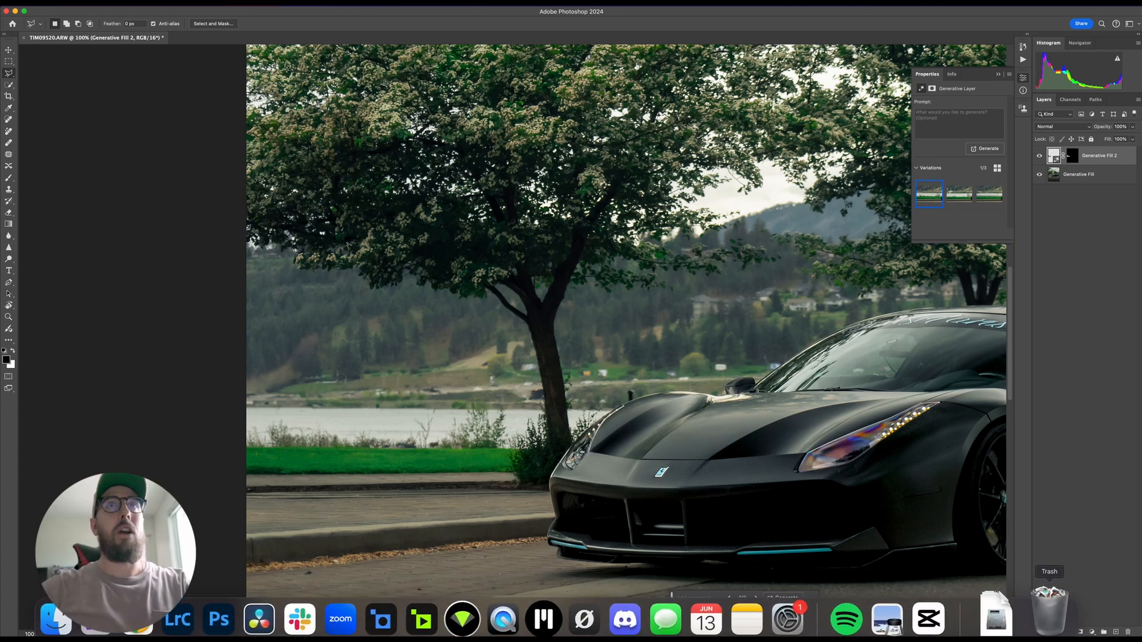
left_click(1088, 308)
key("super+minus")
key("super+minus")
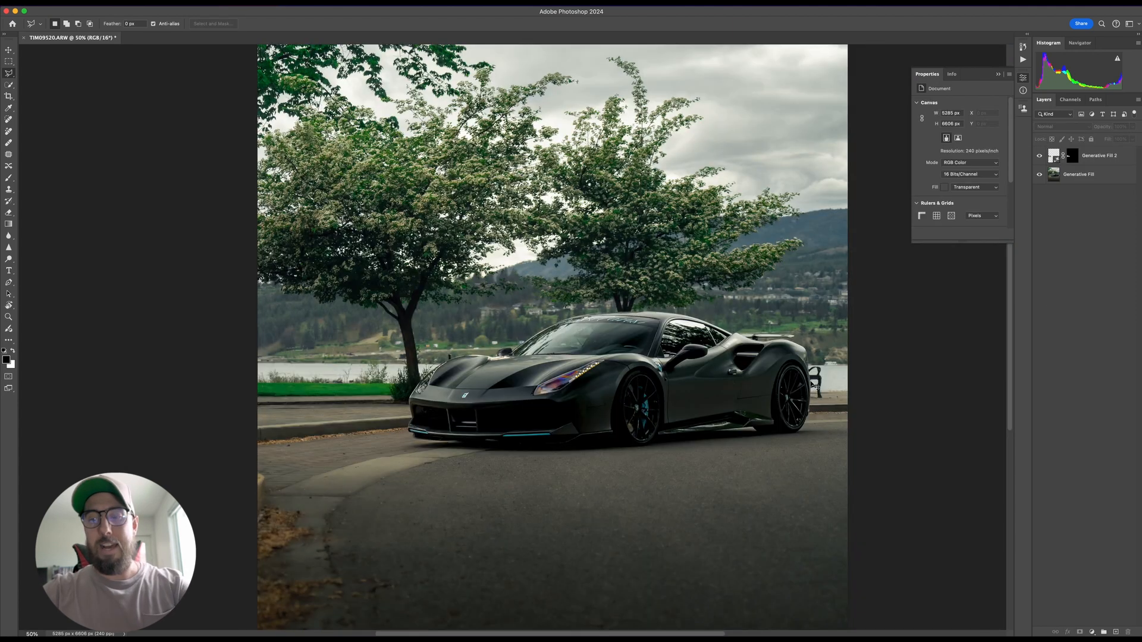
- Begin a Polygonal Lasso outline of the bench behind the car's rear wheel, tracing below the seat and around the leg's foot
key("super+plus")
key("super+plus")
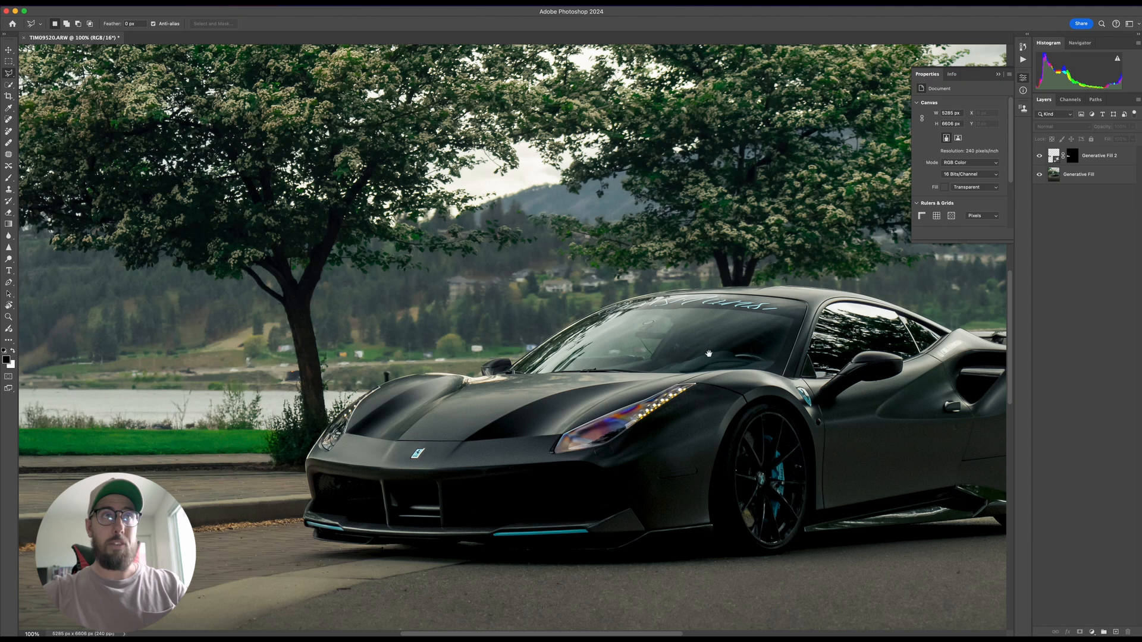
left_click_drag(715, 353, 262, 360)
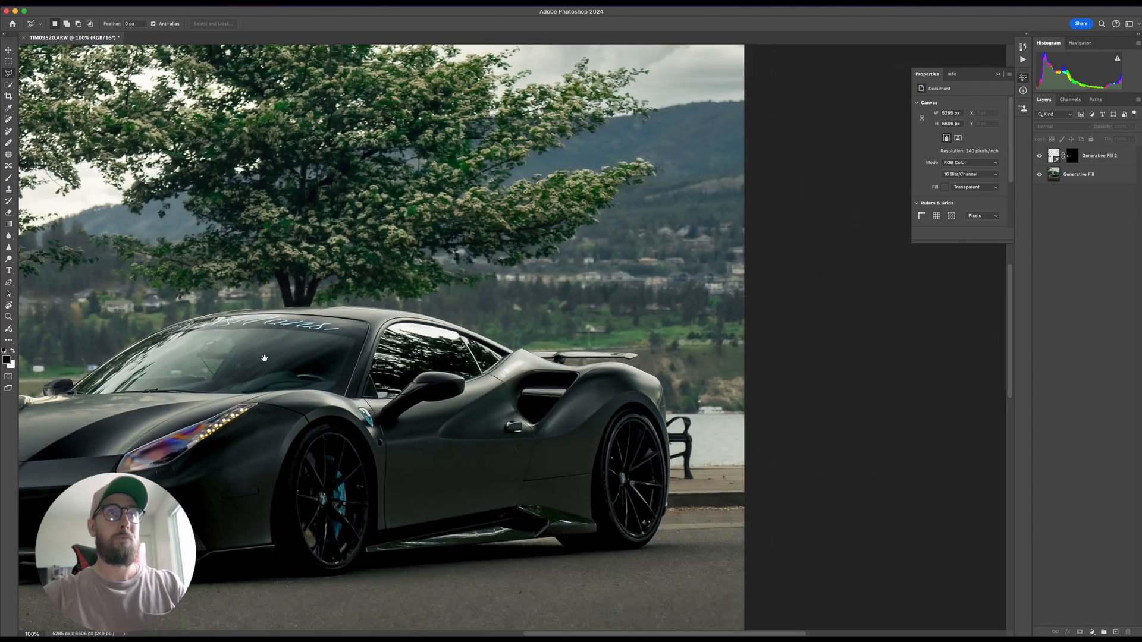
mouse_move(660, 408)
left_mouse_down()
mouse_move(630, 405)
mouse_move(630, 388)
left_mouse_up()
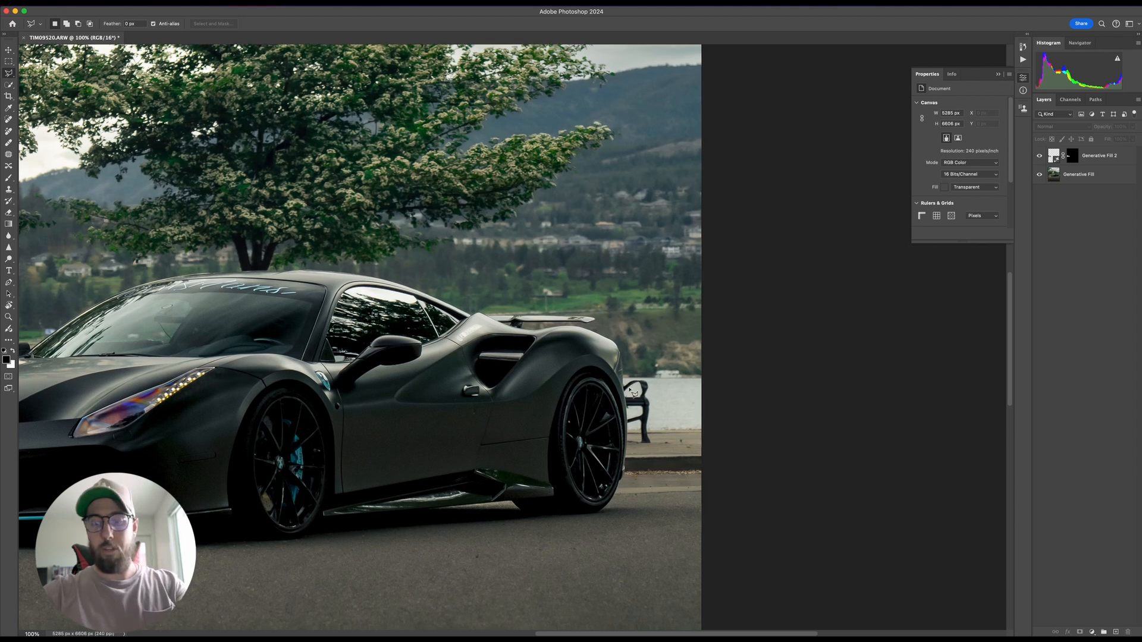
key("super+plus")
key("super+plus")
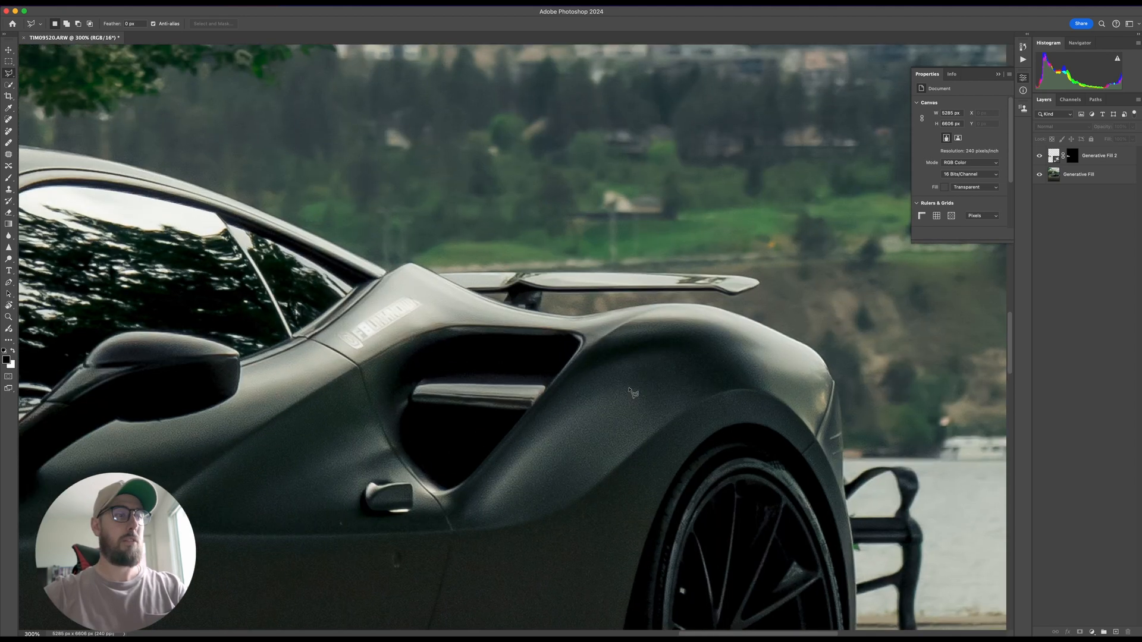
left_click_drag(678, 546, 487, 355)
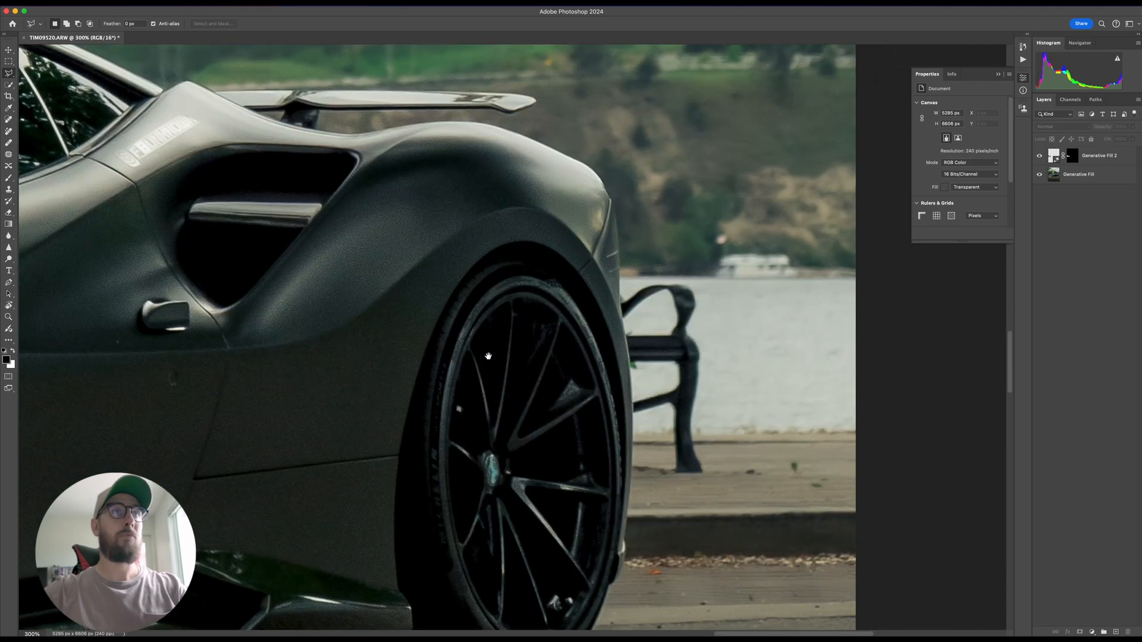
left_click(634, 481)
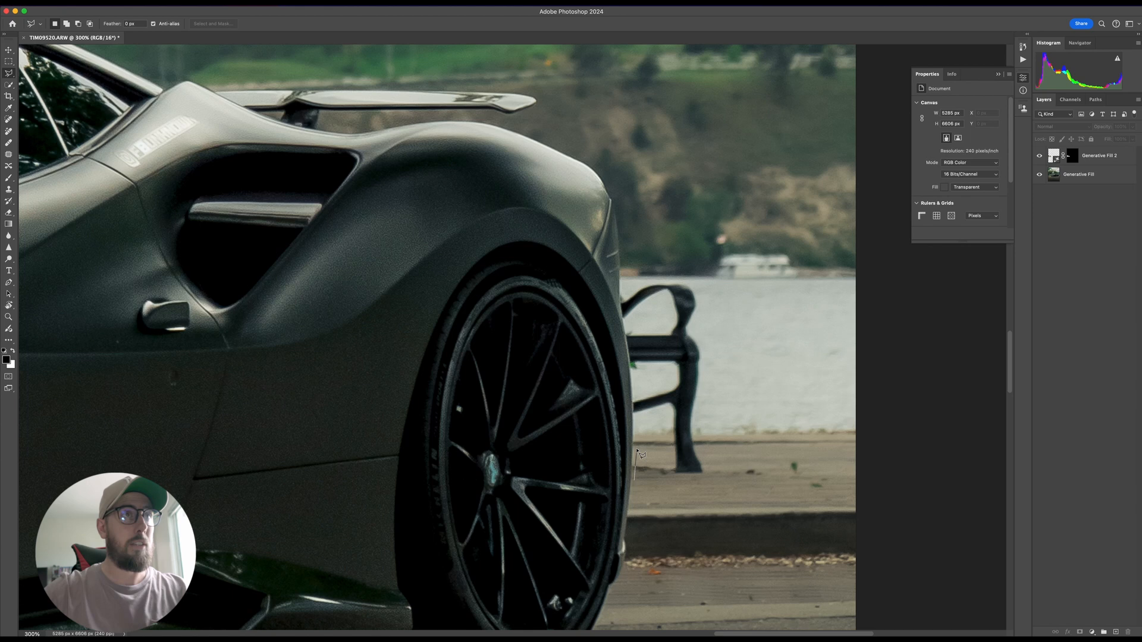
left_click(636, 444)
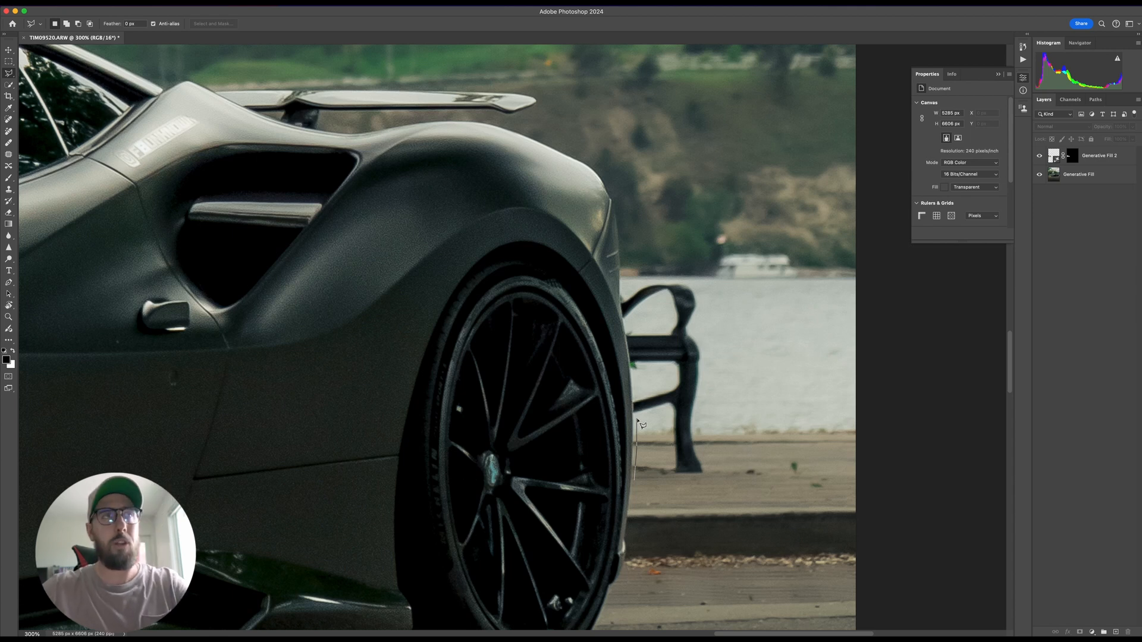
left_click(637, 419)
left_click(668, 411)
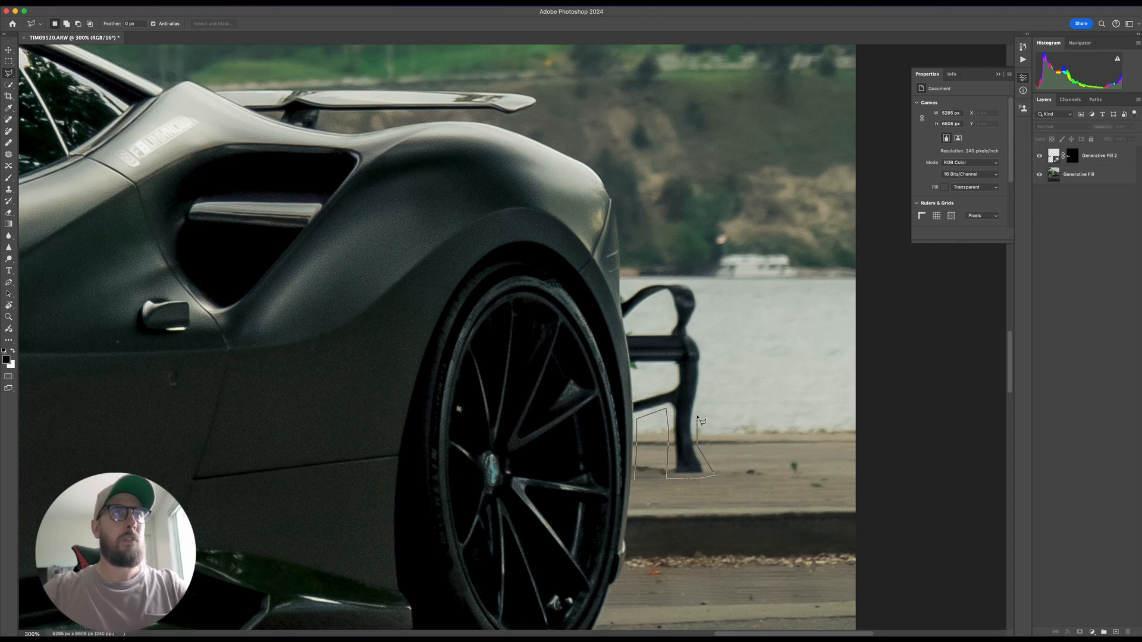
- Continue the lasso outline up the bench's outer edge and over the armrest to the car body
left_click(706, 361)
left_click(703, 336)
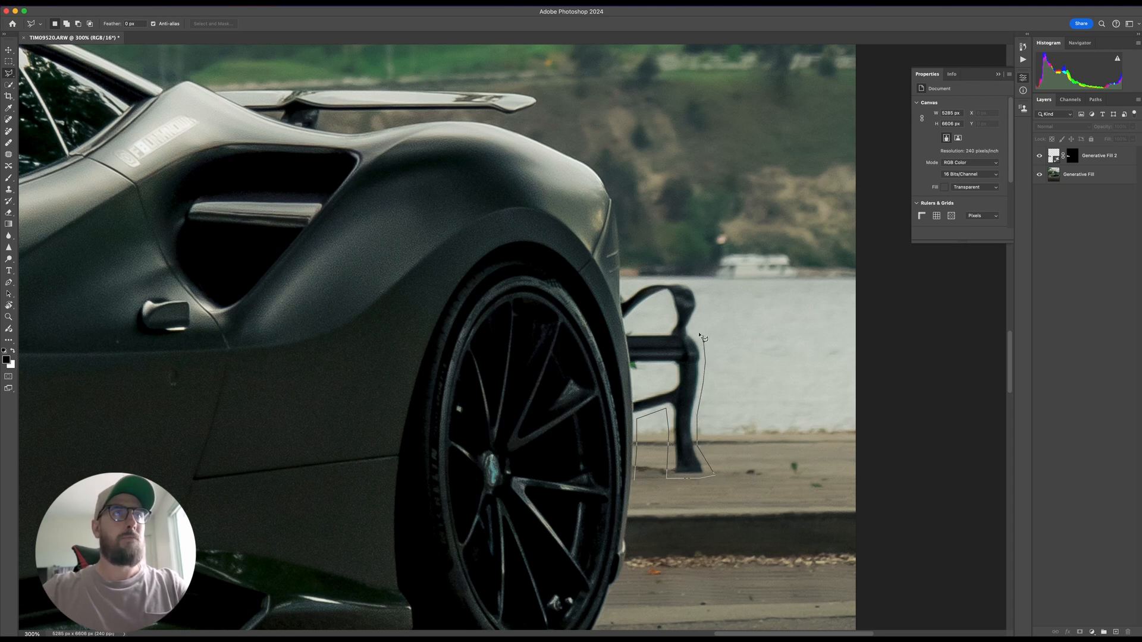
left_click(692, 327)
left_click(701, 304)
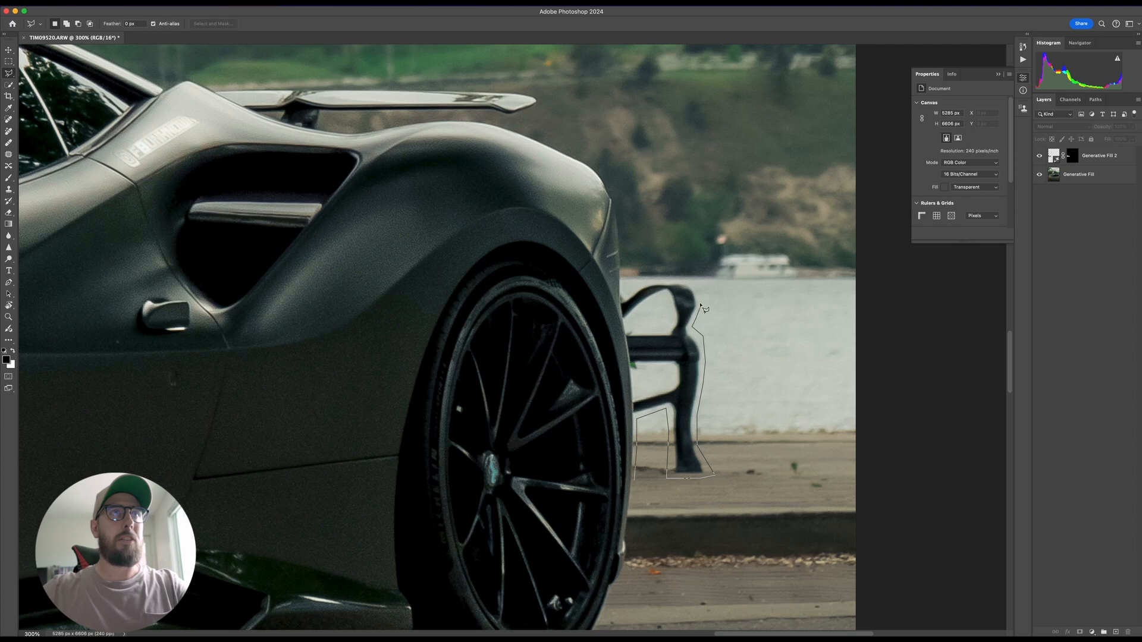
left_click(690, 280)
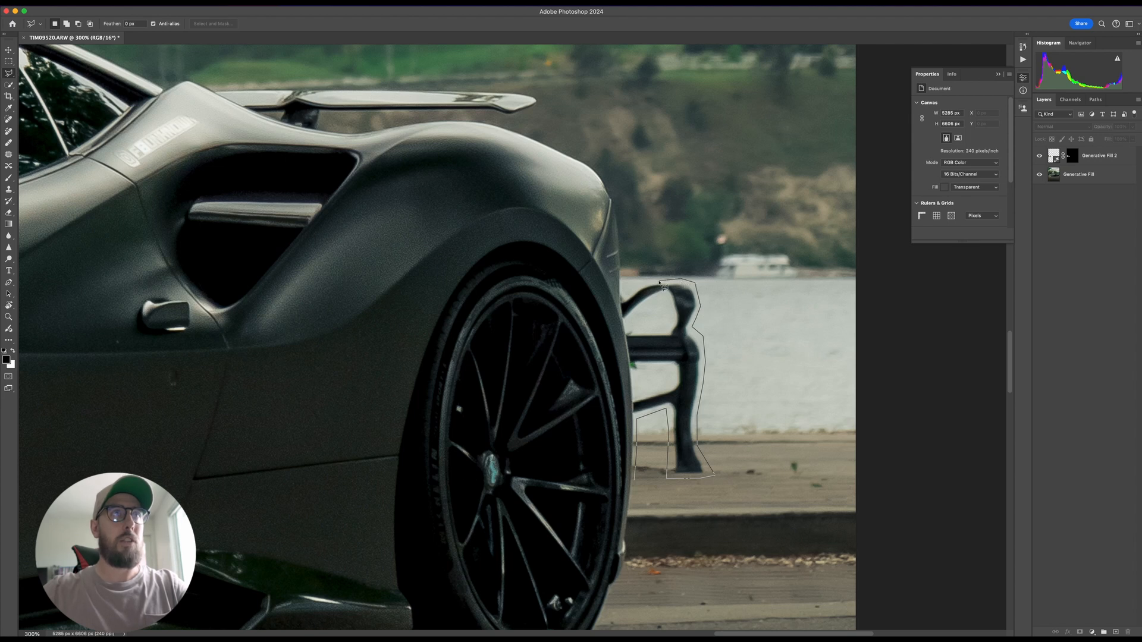
left_click(641, 282)
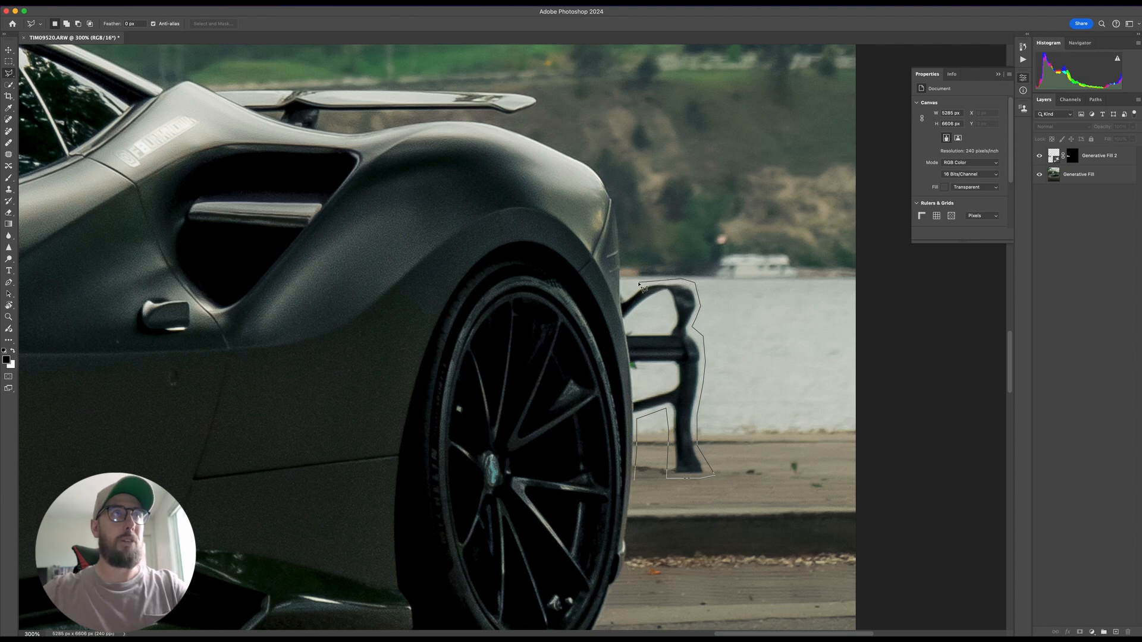
left_click(623, 322)
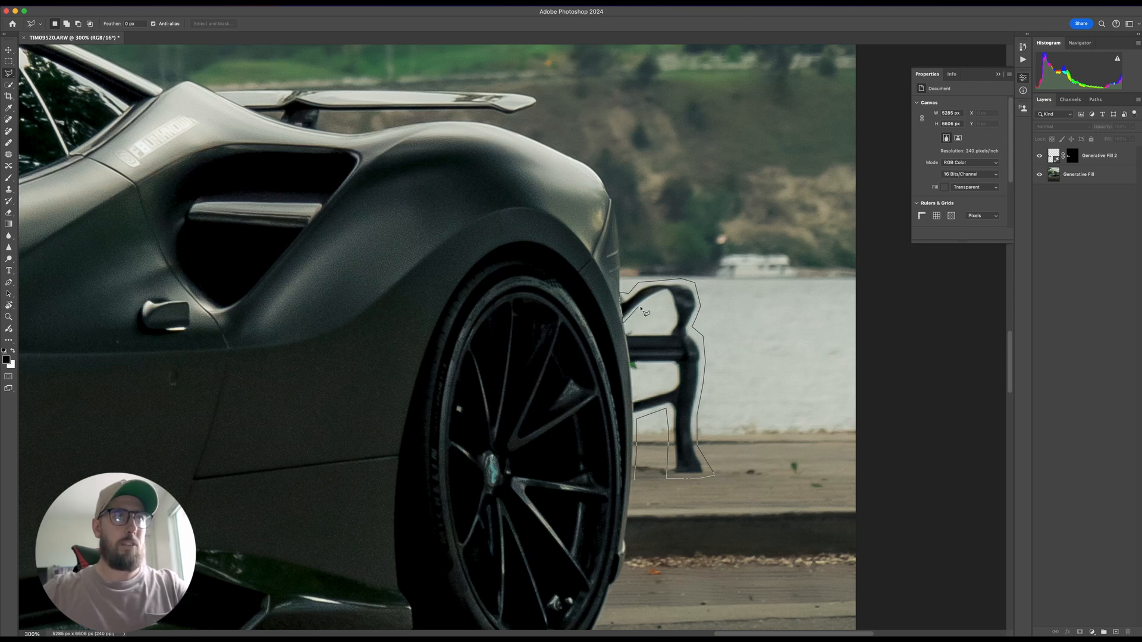
- Complete the Polygonal Lasso selection of the bench behind the rear wheel, tracing inside the armrest and below the seat back to the starting point
left_click(664, 294)
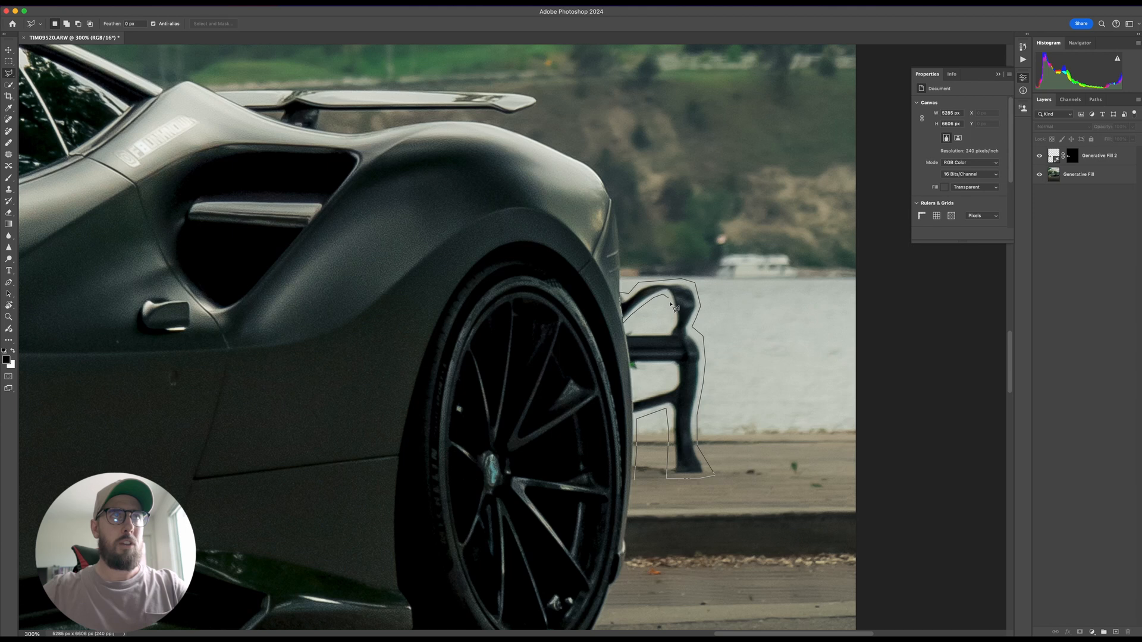
left_click(671, 327)
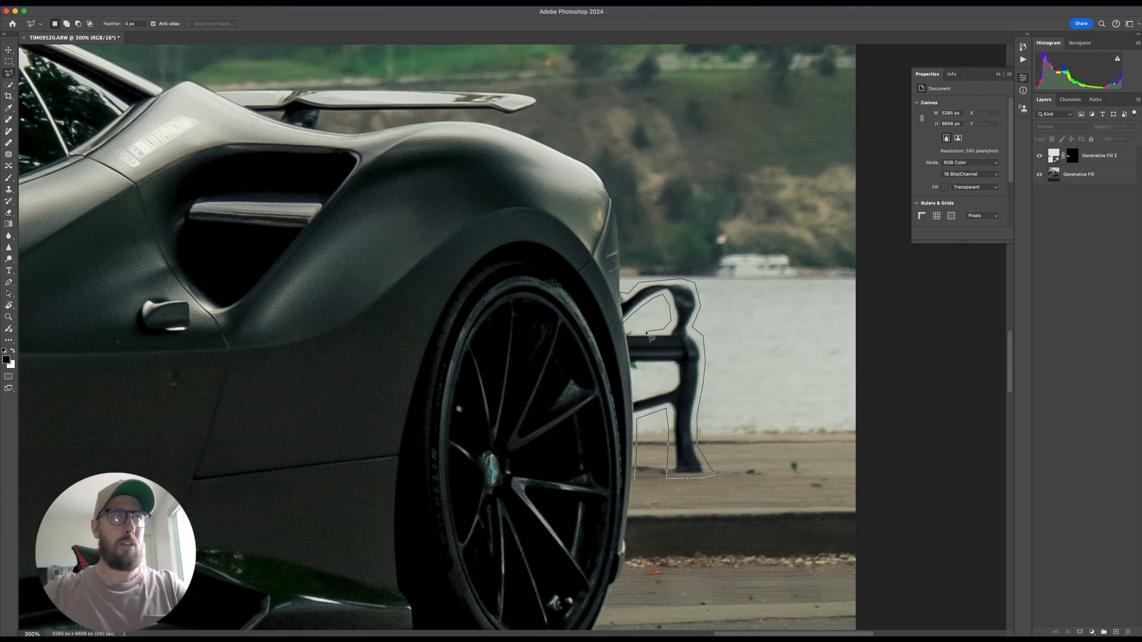
left_click(626, 331)
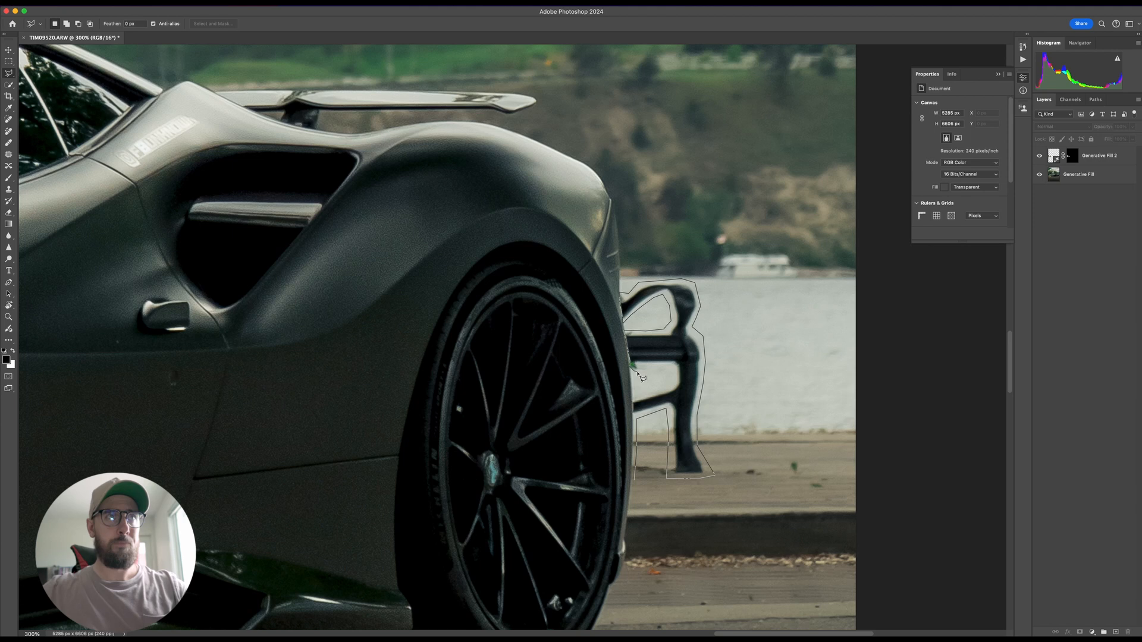
left_click(671, 365)
left_click(674, 382)
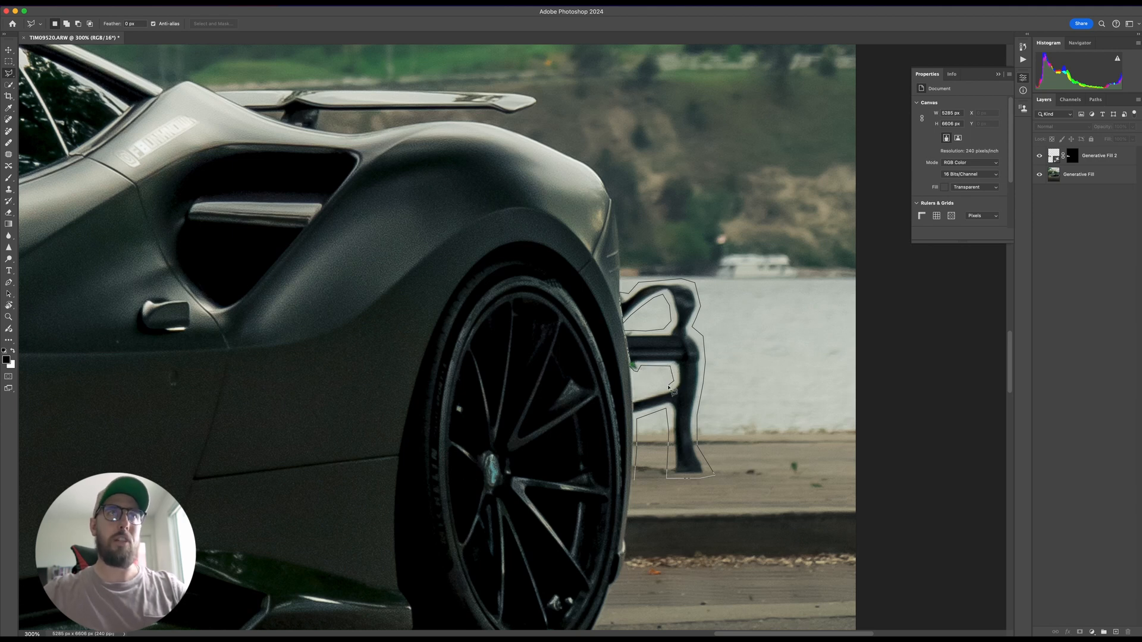
left_click(634, 399)
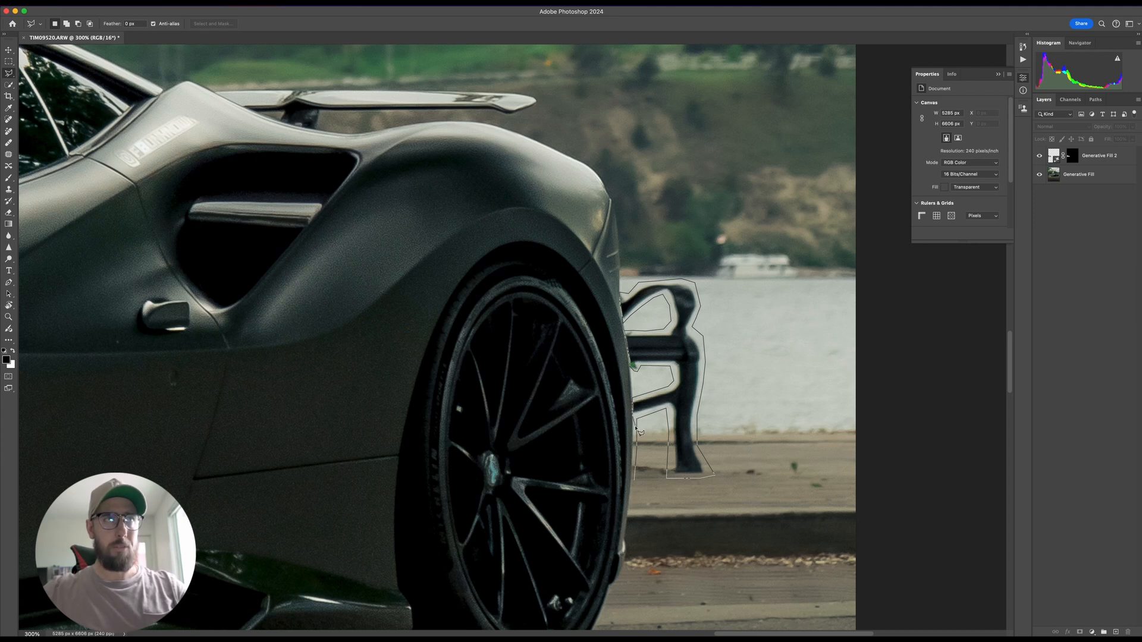
left_click(635, 479)
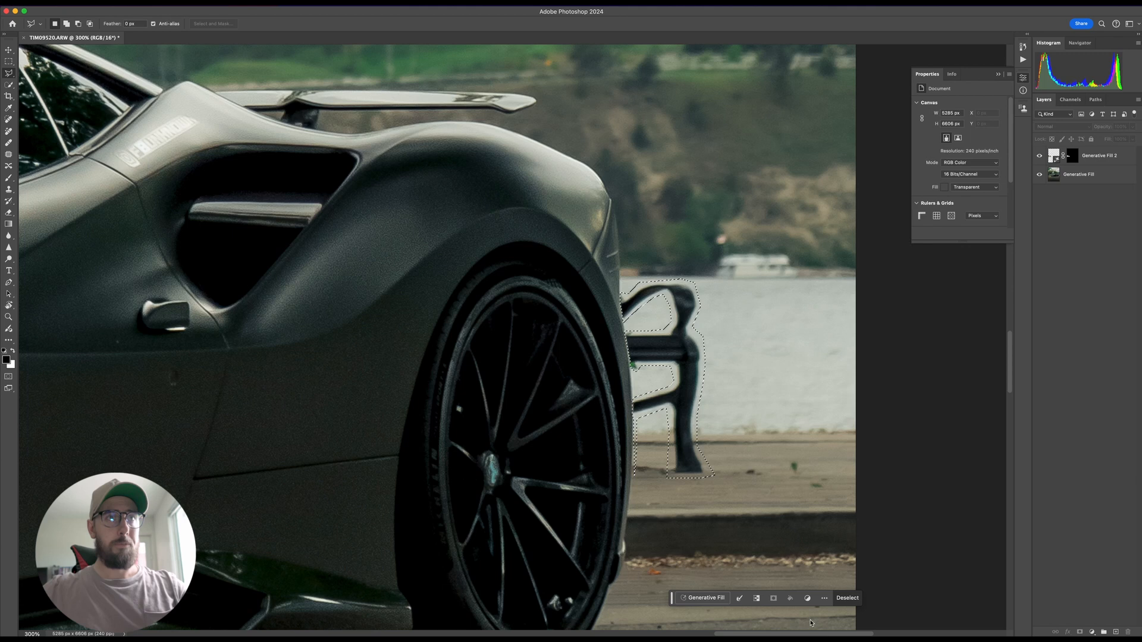
- Run Generative Fill without a prompt on the bench selection behind the rear wheel, keeping the first variation
left_click(703, 598)
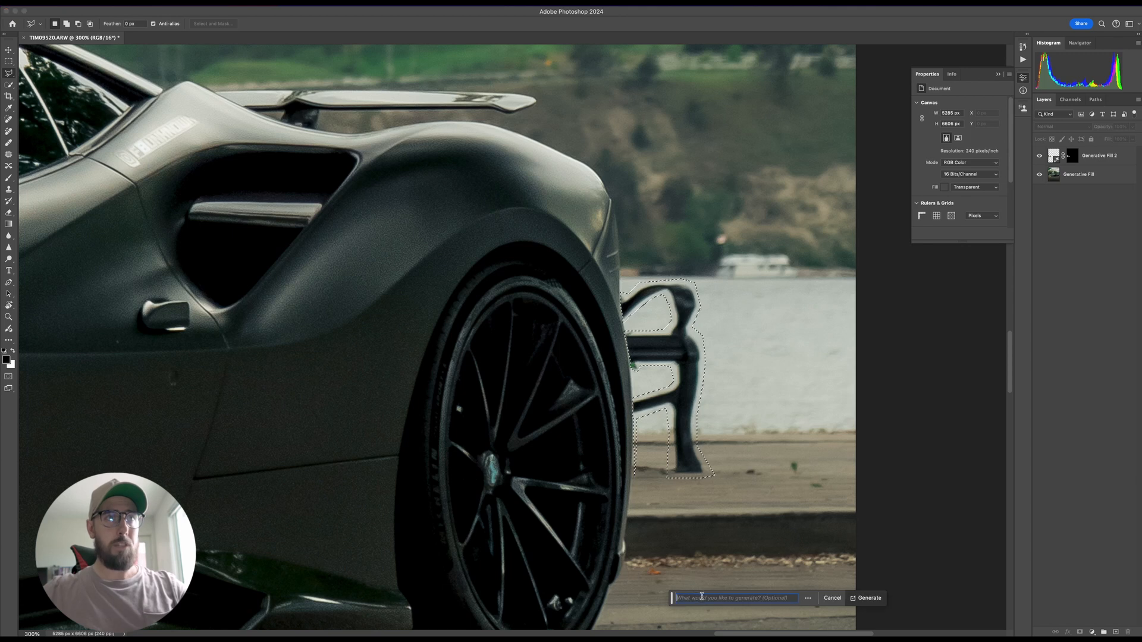
left_click(870, 599)
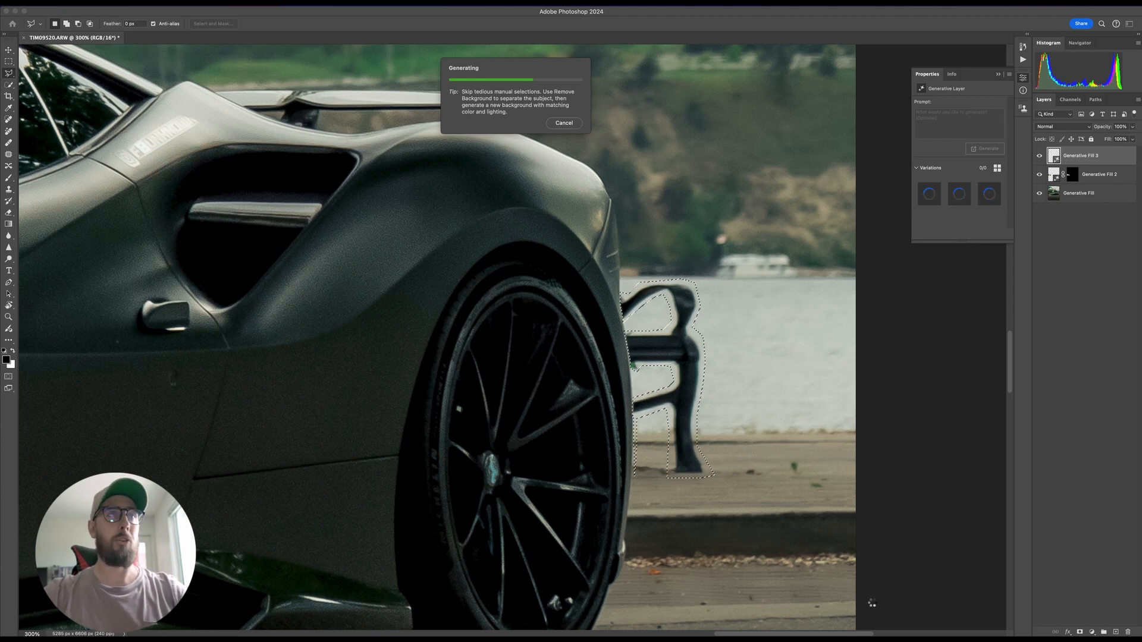
key("super+0")
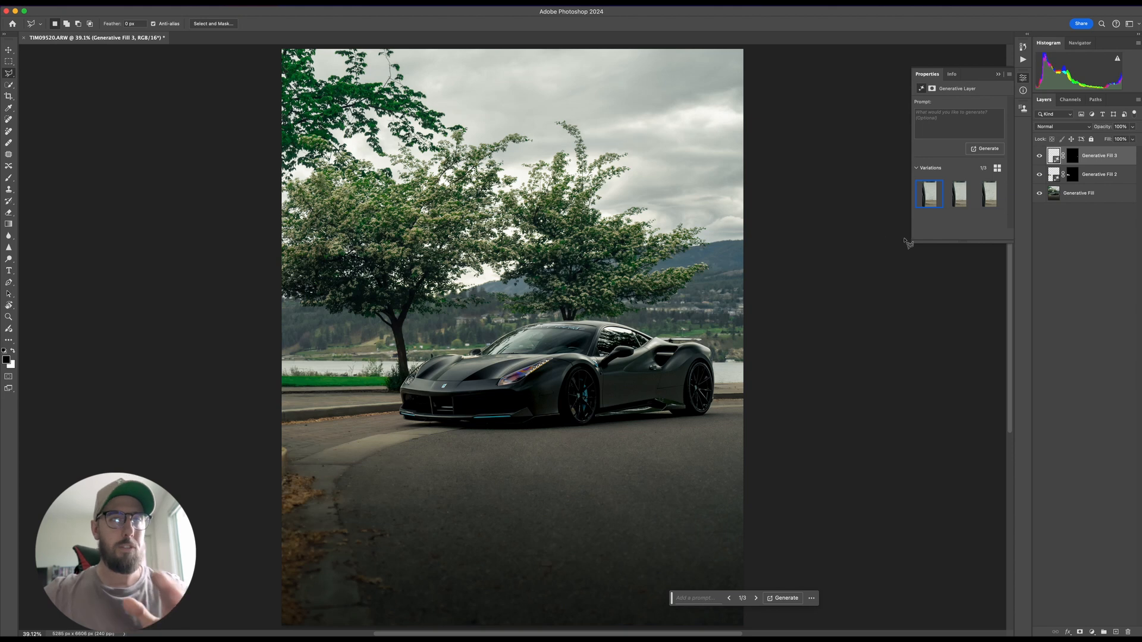
left_click(1091, 195)
right_click(1090, 195)
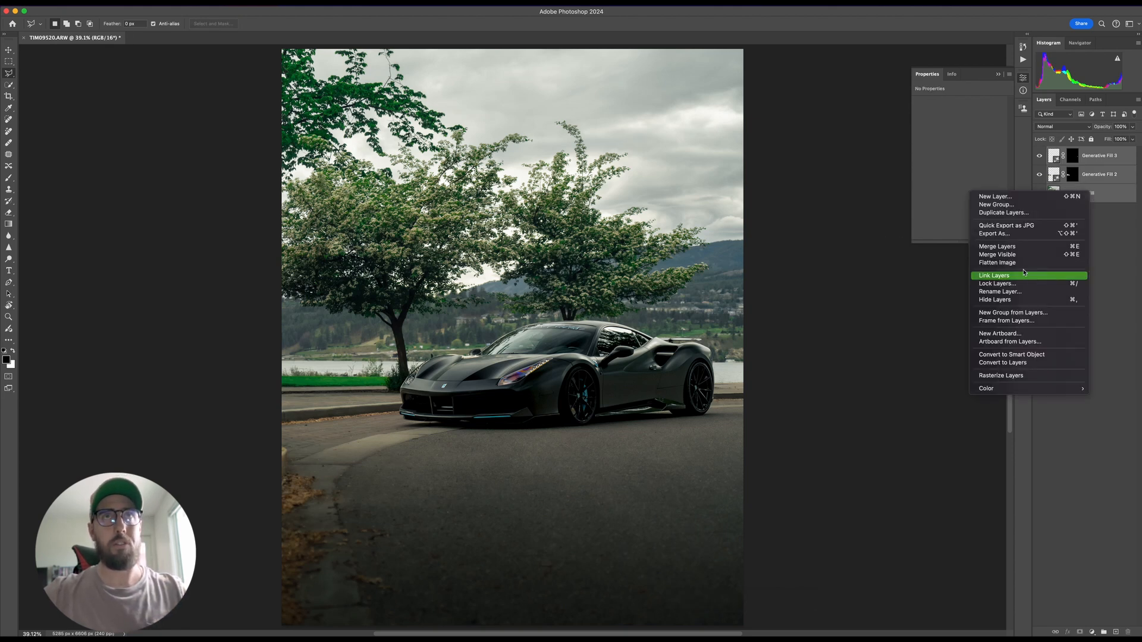
left_click(1116, 374)
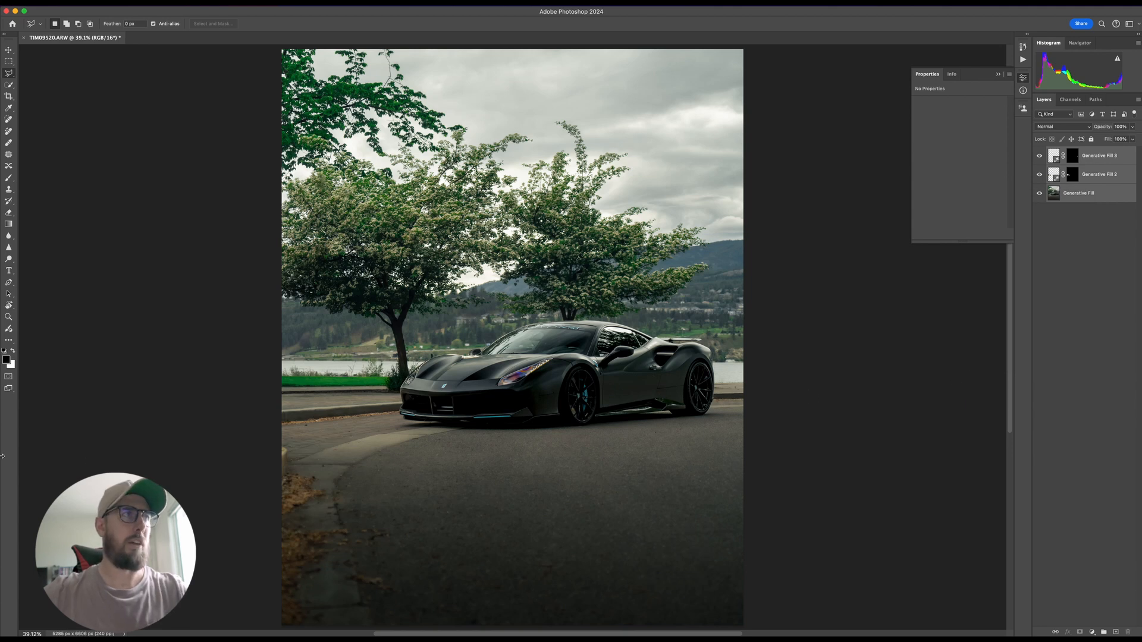
- Select the leaf-covered curb and surrounding asphalt in the photo's lower-left corner with the Polygonal Lasso, extending the outline past the image edges
left_click(274, 443)
left_click(290, 443)
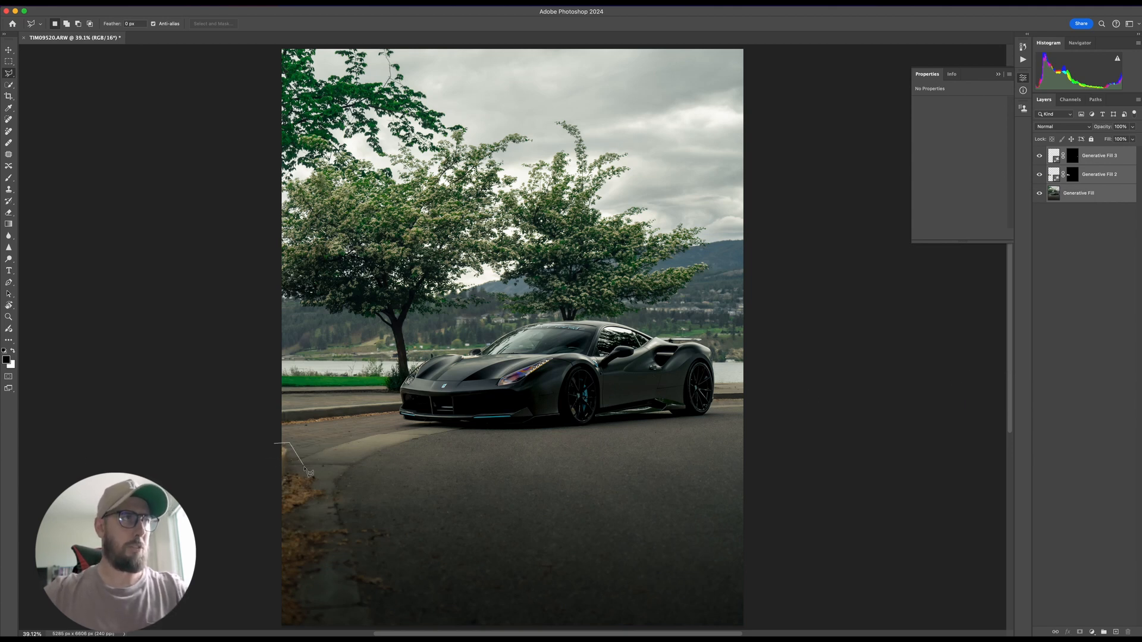
left_click(304, 469)
left_click(395, 491)
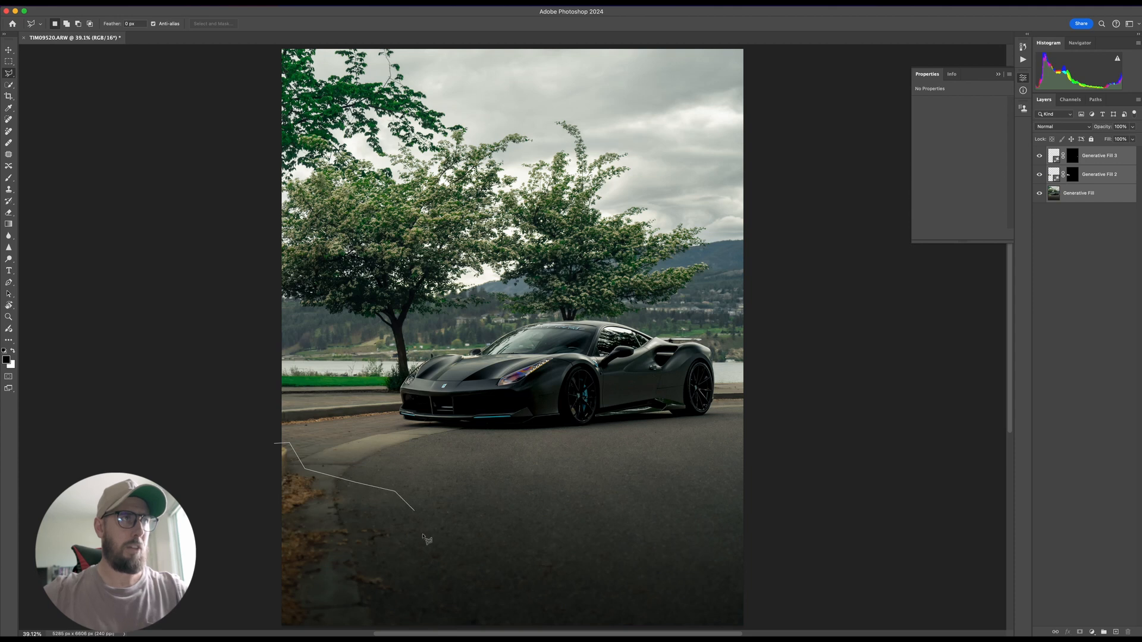
left_click(423, 535)
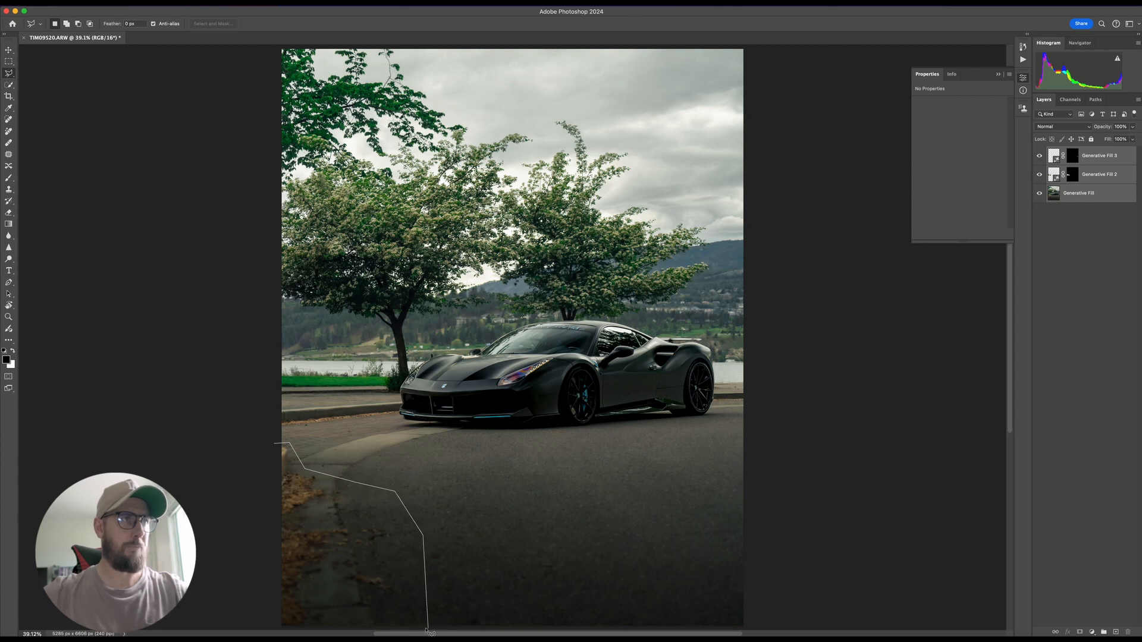
left_click(428, 628)
left_click(275, 628)
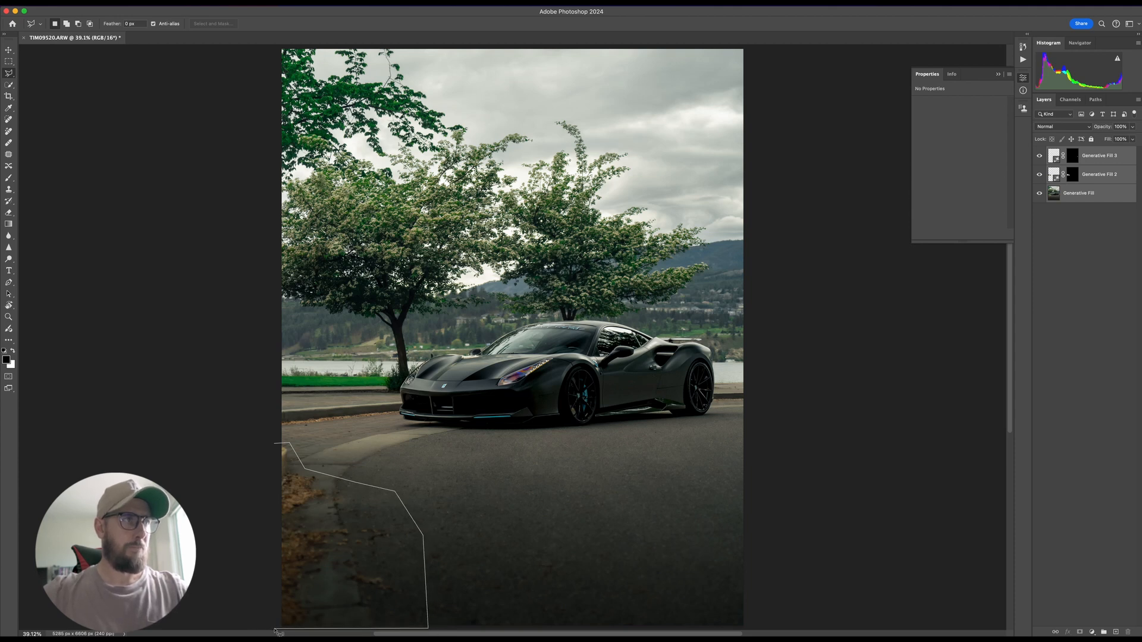
left_click(275, 445)
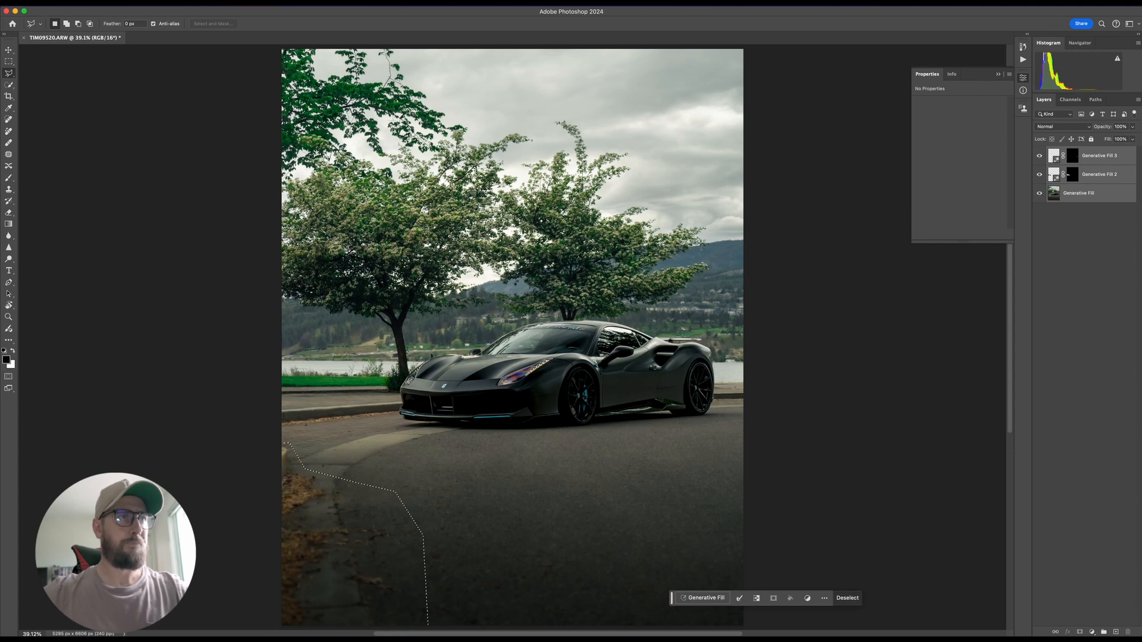
- Run Generative Fill without a prompt on the leafy curb selection, compare the variations, keep the third one, and deselect the layer
left_click(705, 600)
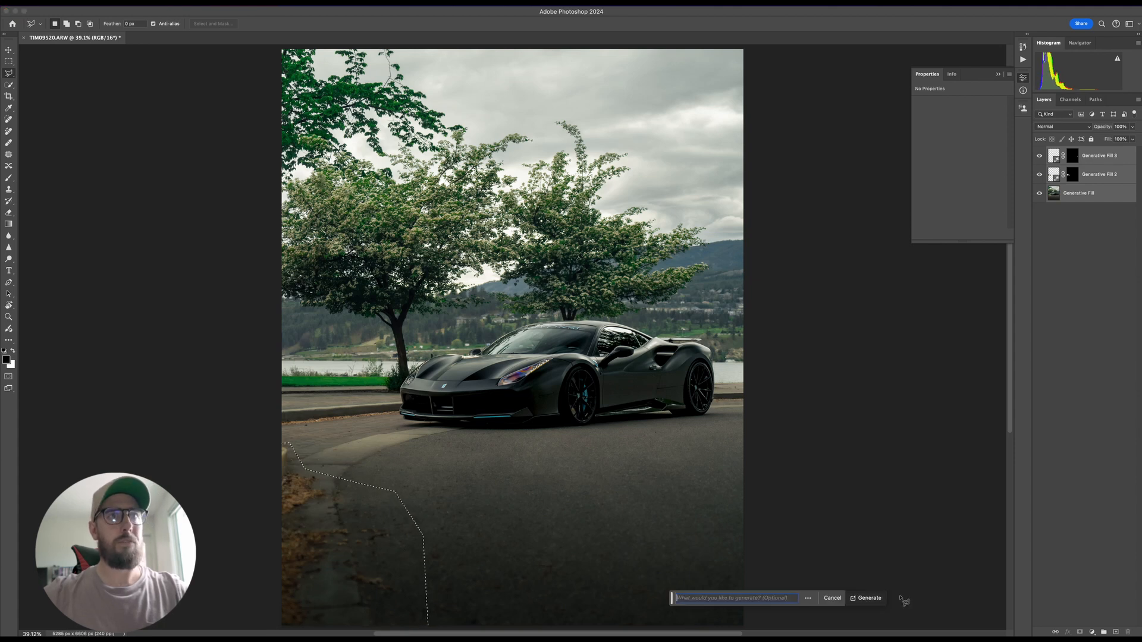
left_click(867, 598)
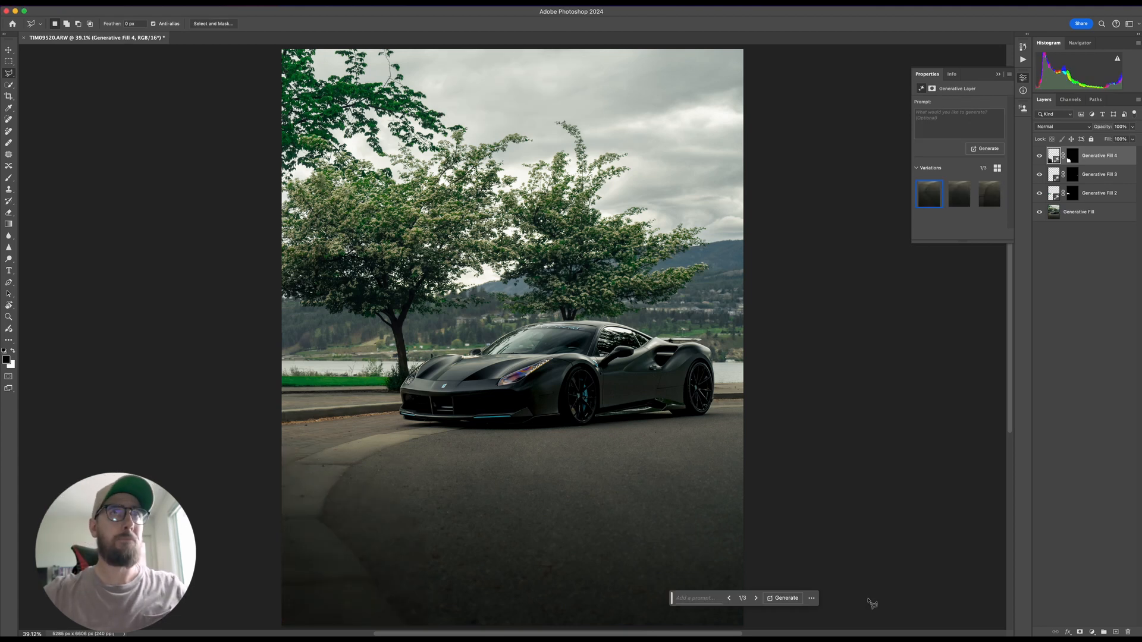
left_click(951, 194)
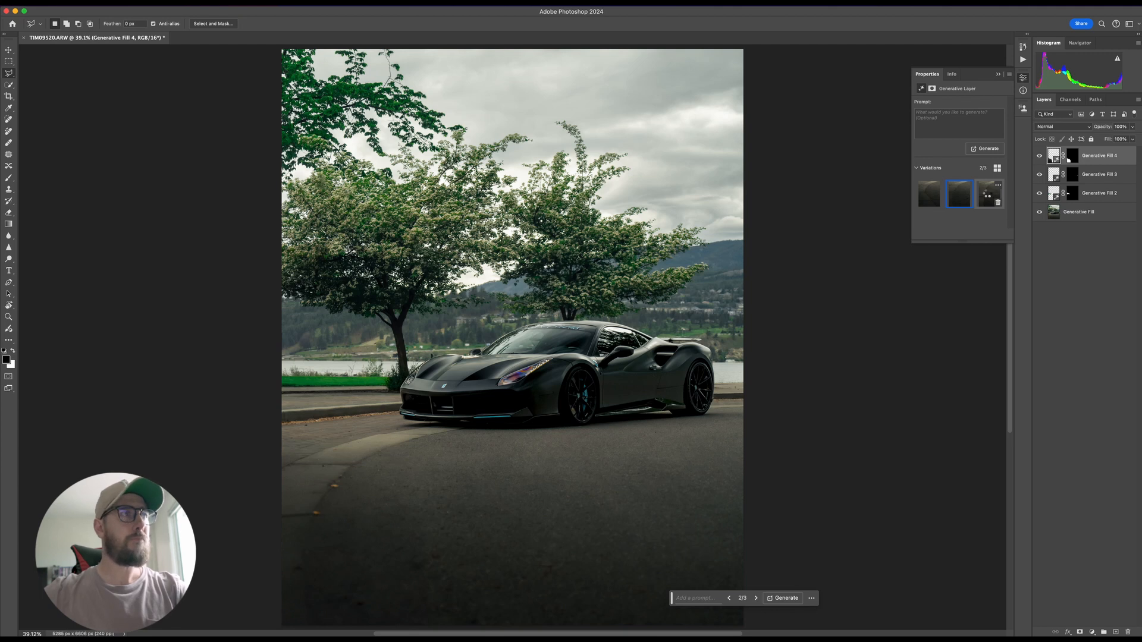
left_click(987, 195)
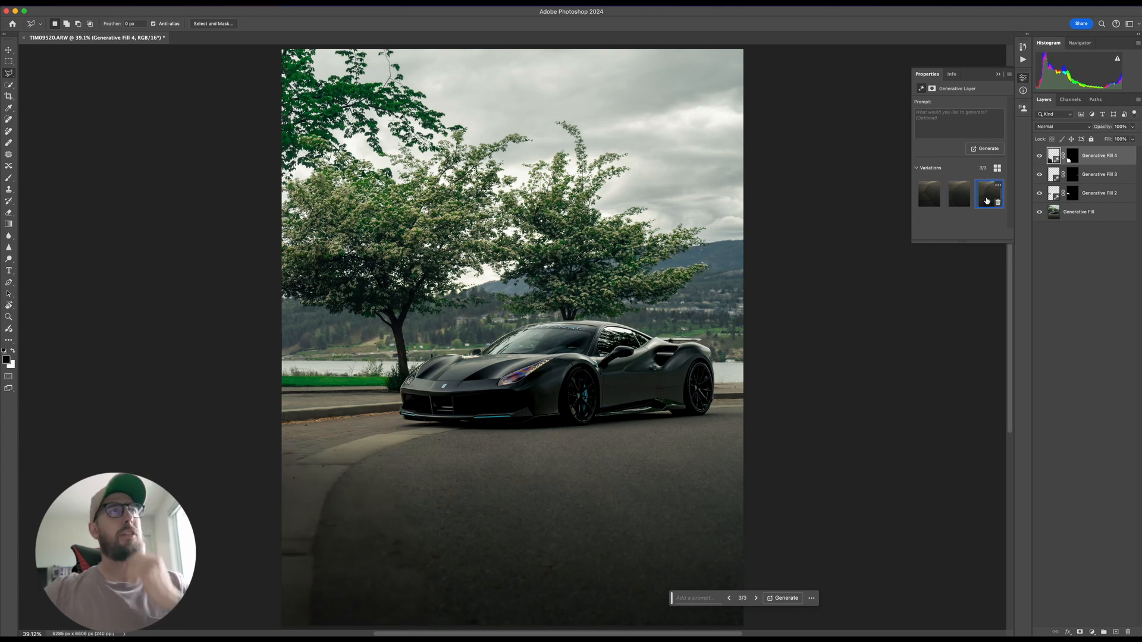
left_click(1112, 284)
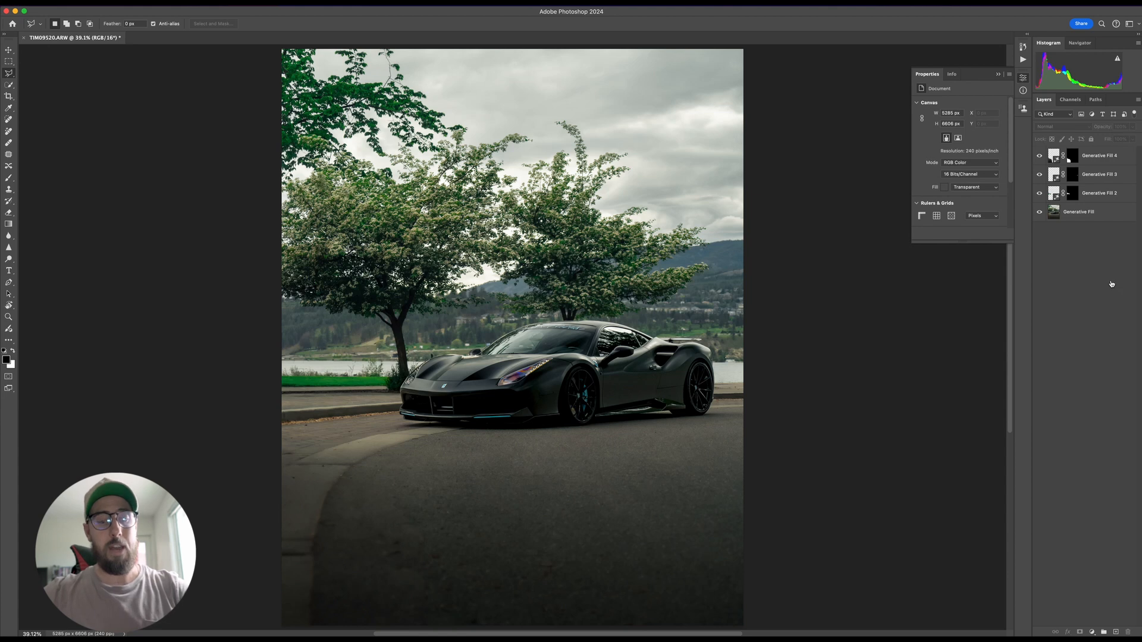
- Save the retouched image as TIM09520-Edit.tif, checking on the save in Photoshop, and switch to Lightroom Classic
key("super+s")
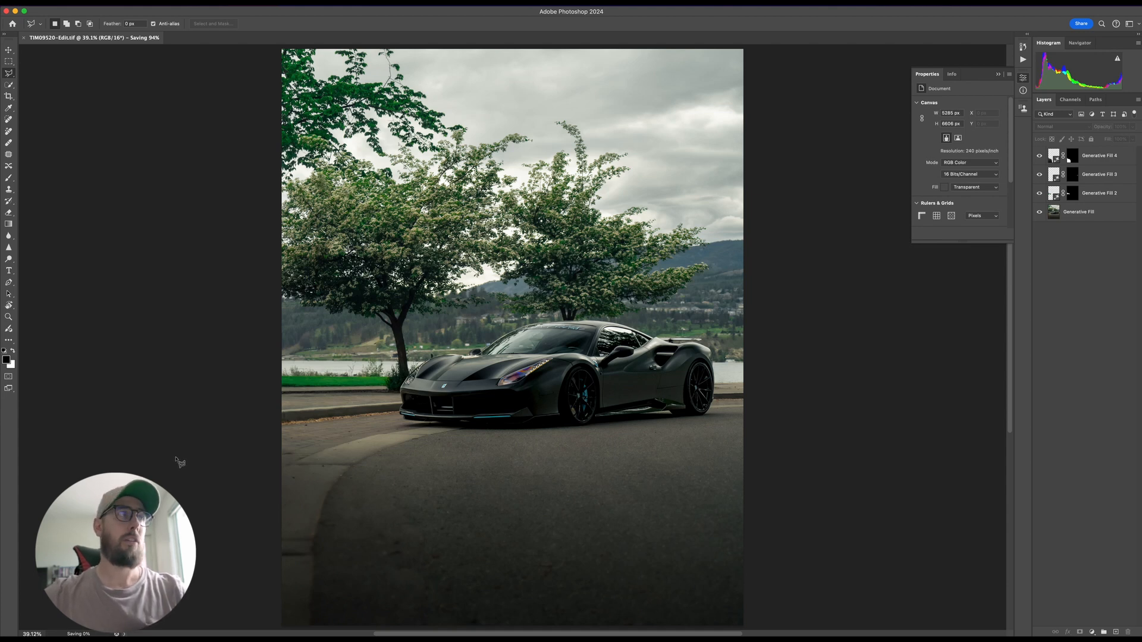
left_click(220, 620)
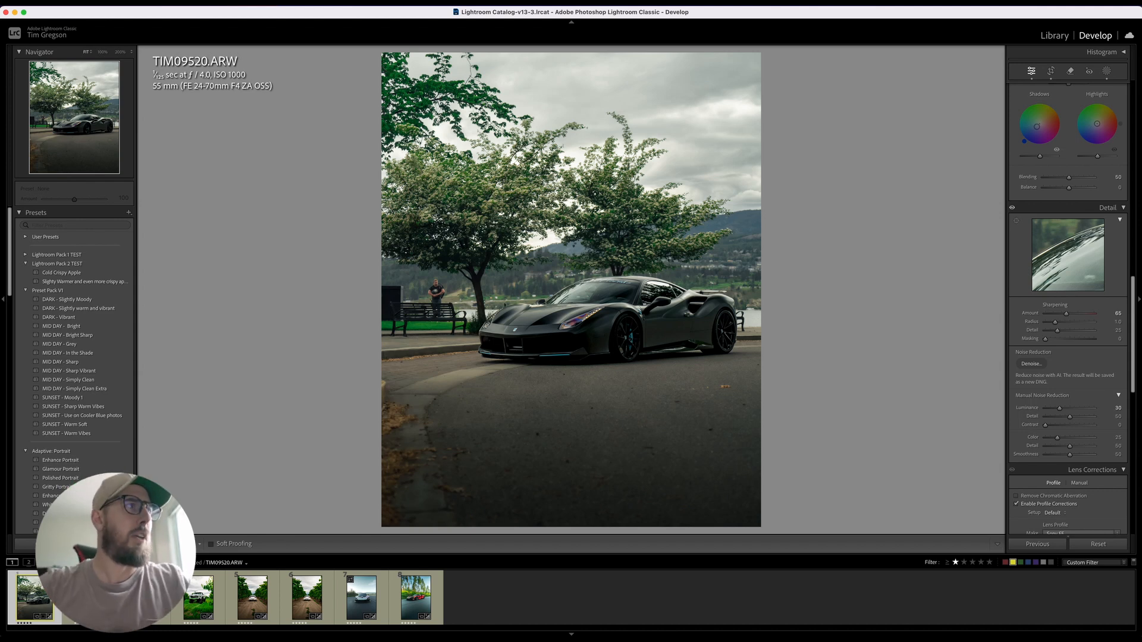
mouse_move(253, 638)
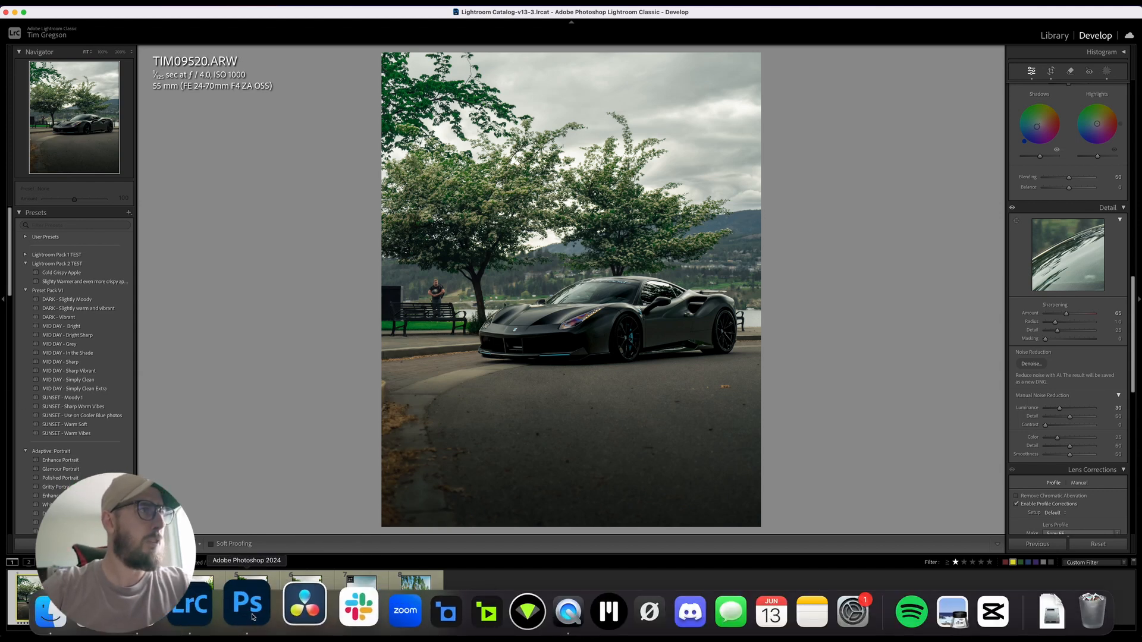
left_click(253, 617)
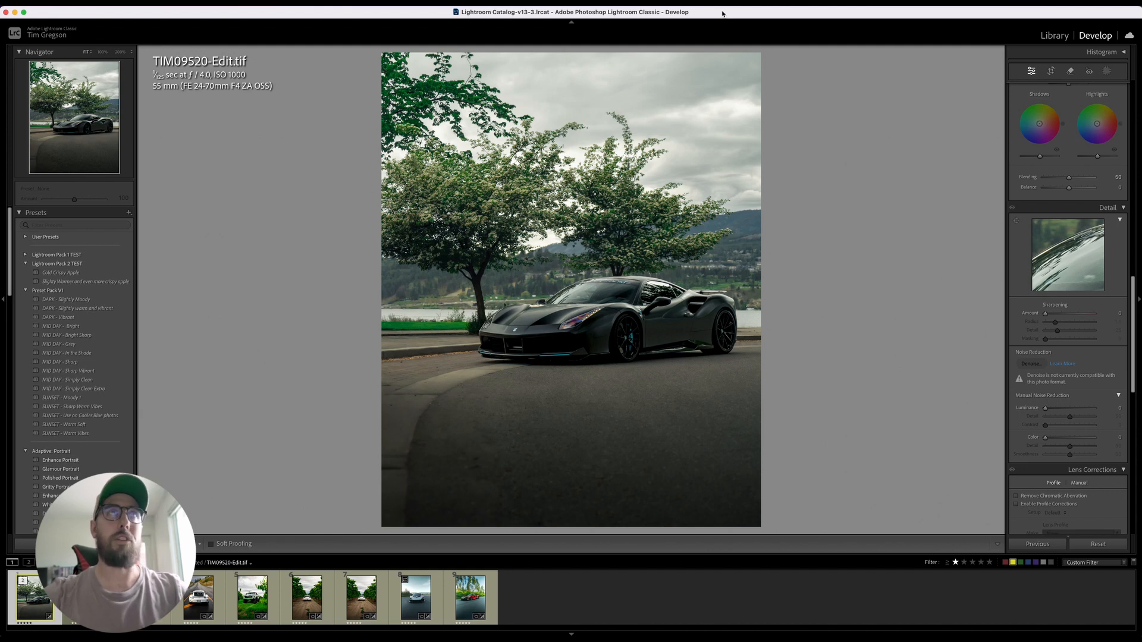
- Compare the original TIM09520.ARW with TIM09520-Edit.tif and cycle the photo information overlay
key("Right")
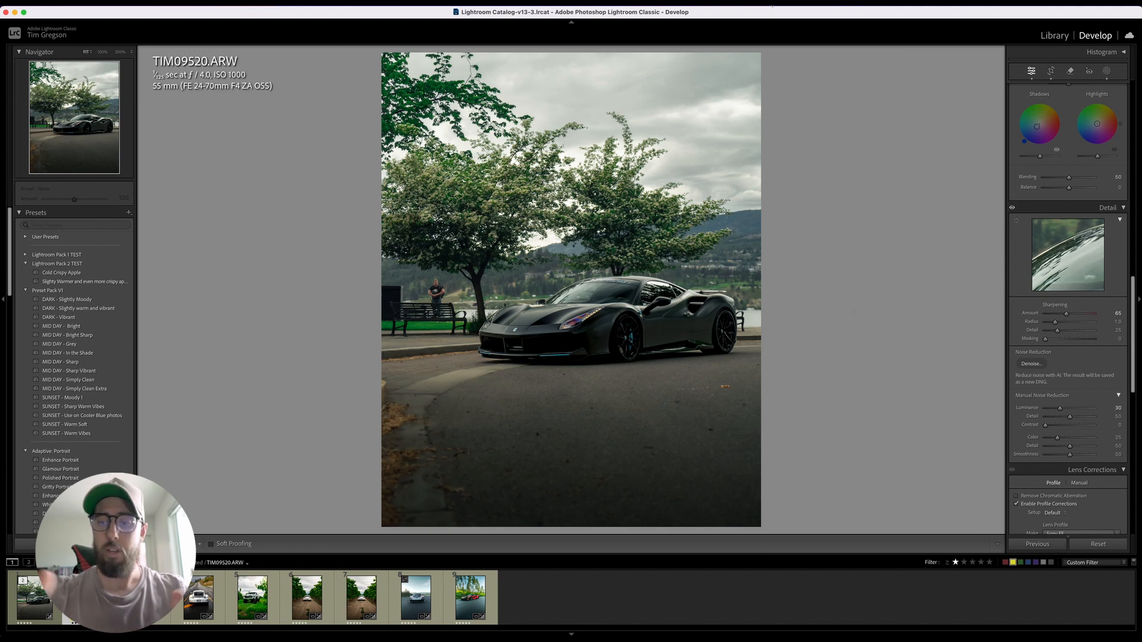
key("backslash")
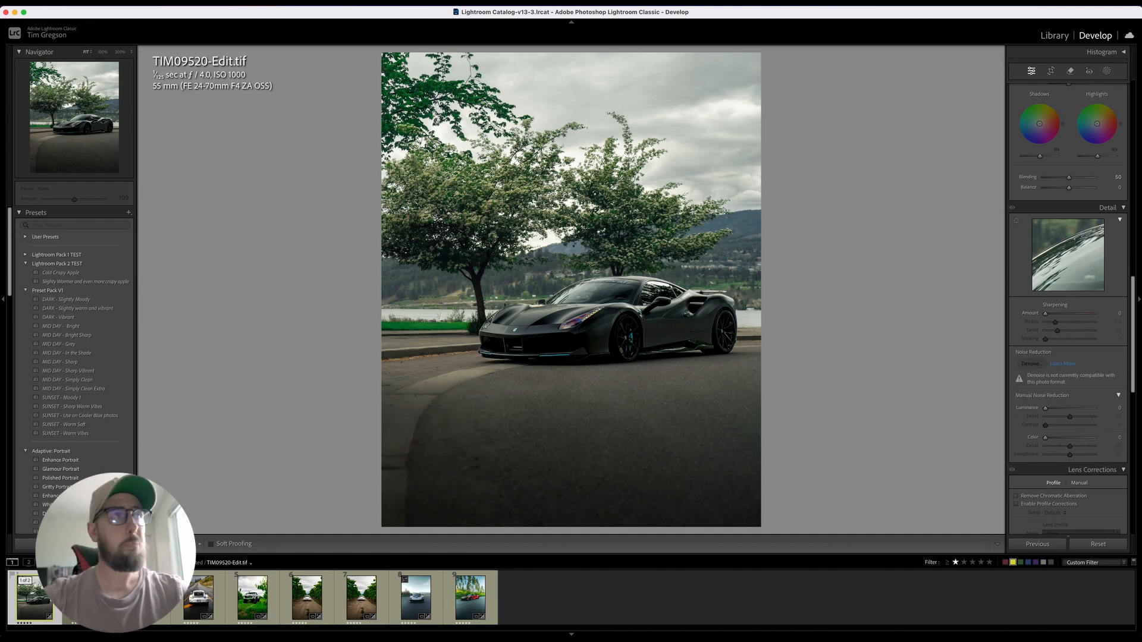
key("i")
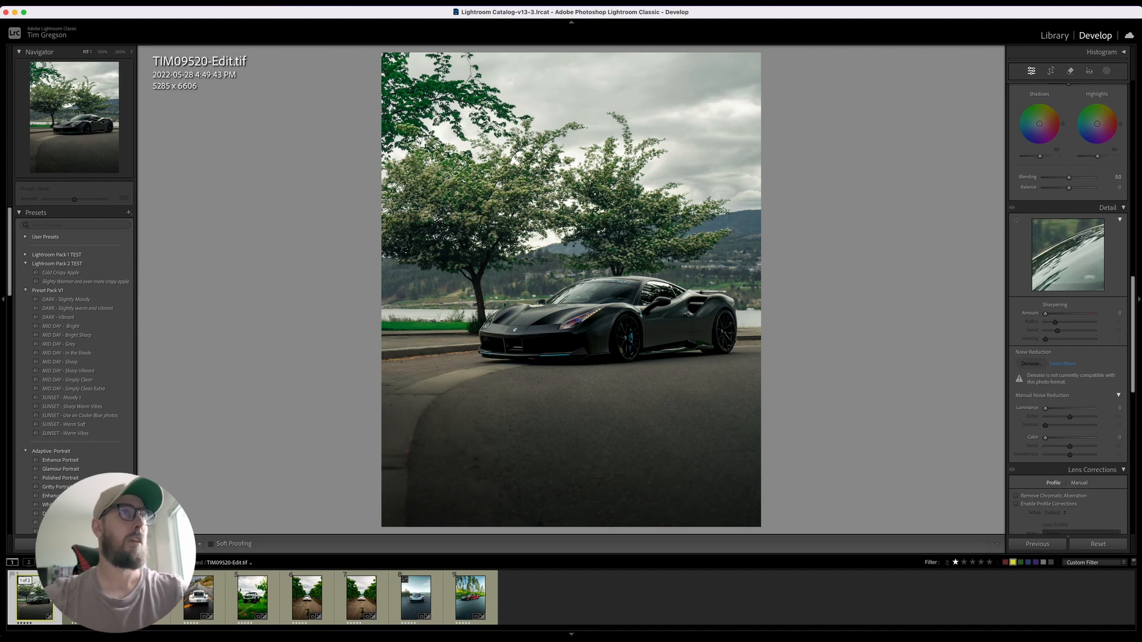
key("i")
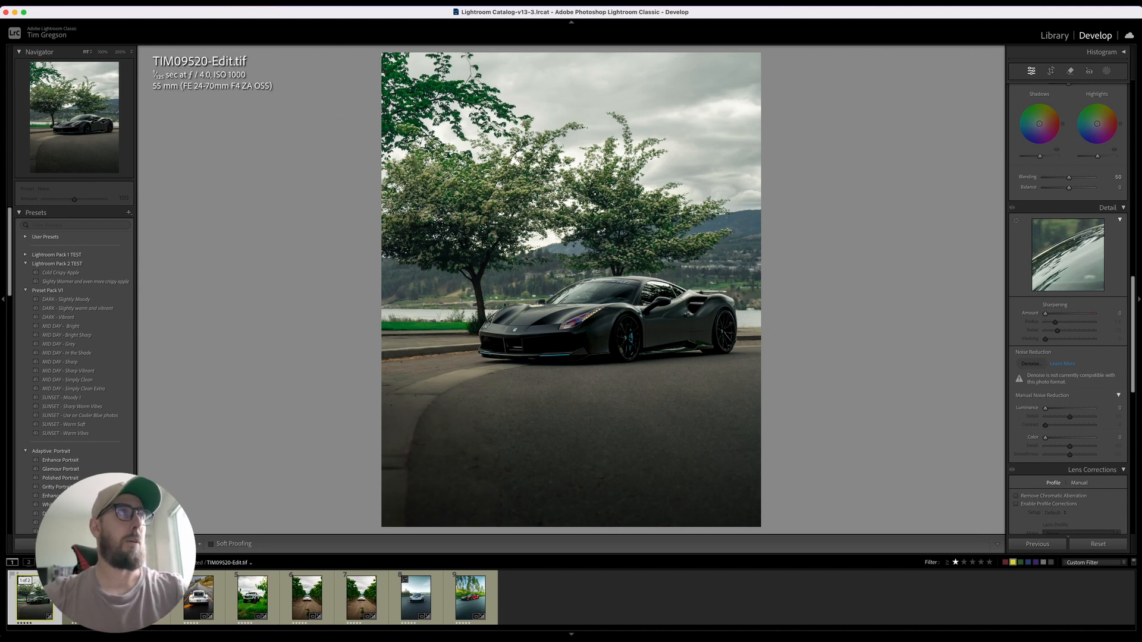